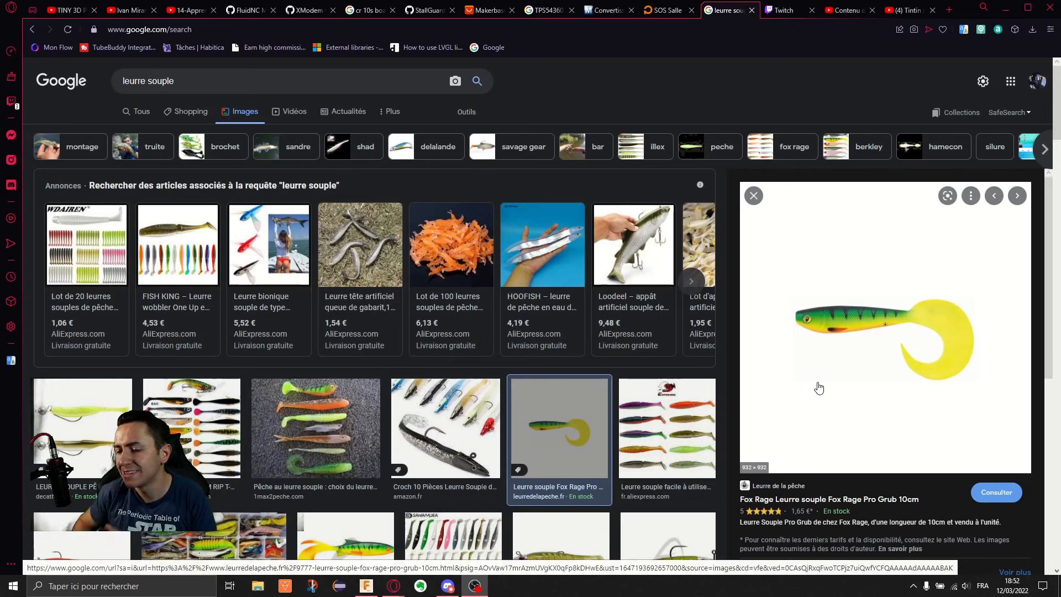
# Switch to Fusion 360 and close the data panel beside the new untitled design.
pyautogui.click(447, 586)
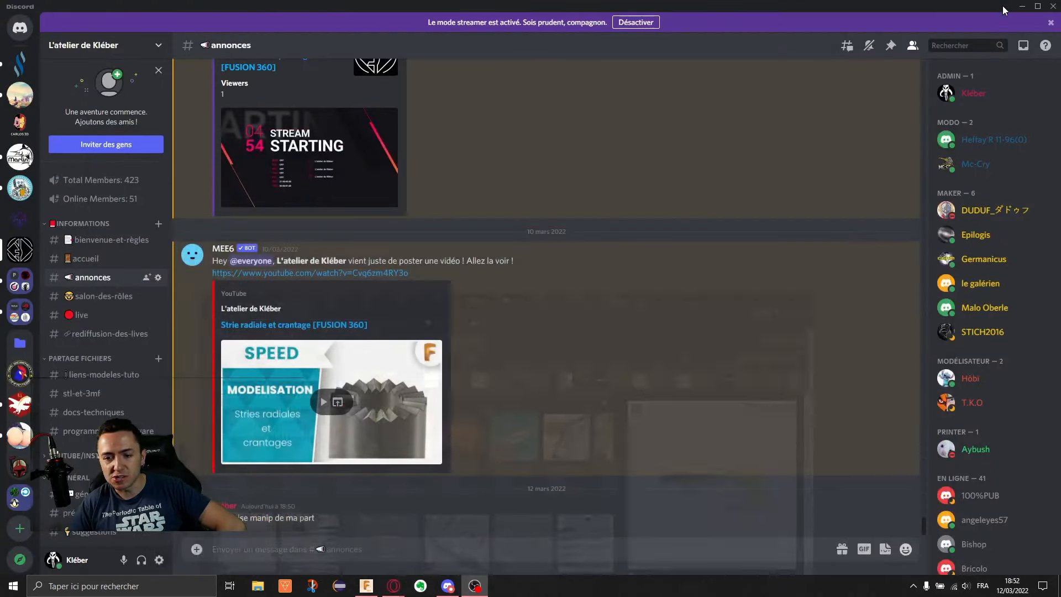
pyautogui.click(367, 586)
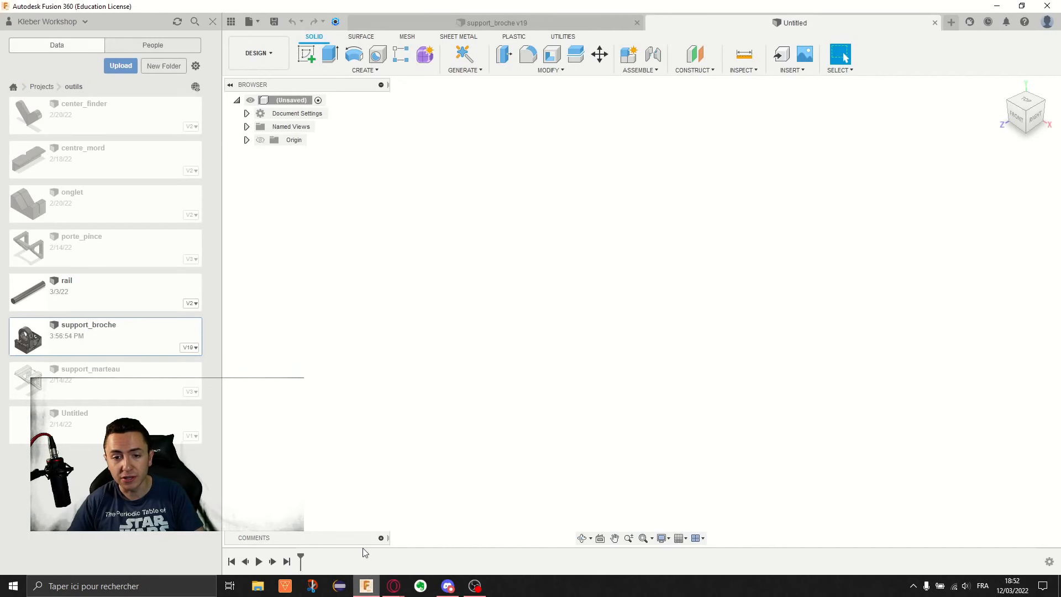
pyautogui.click(210, 24)
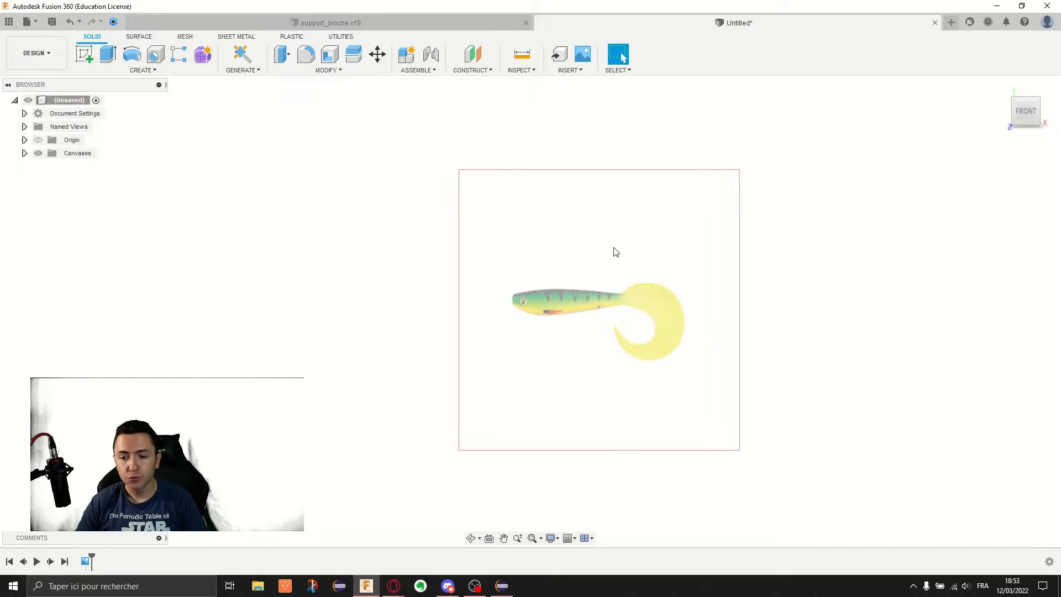
# Start a sketch on the vertical YZ origin plane, perpendicular to the lure image.
pyautogui.scroll(5, 608, 292)
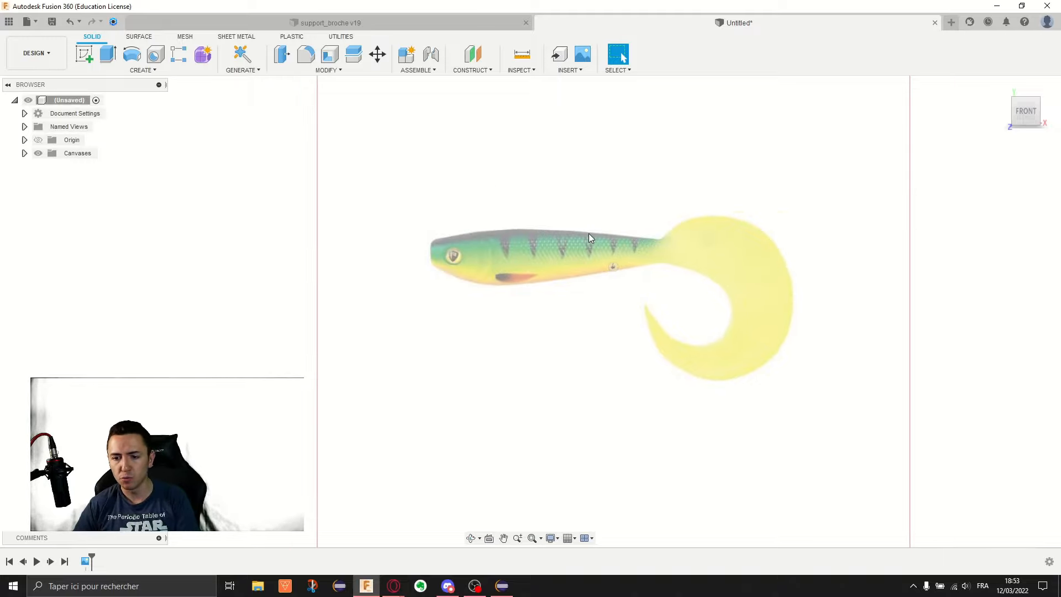
pyautogui.scroll(3, 588, 233)
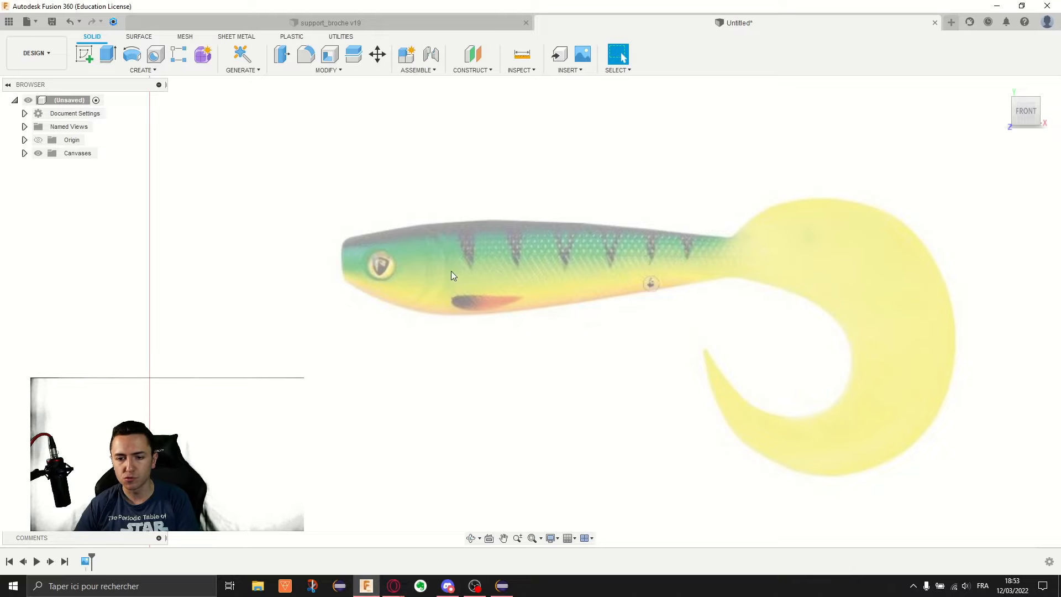
pyautogui.click(84, 55)
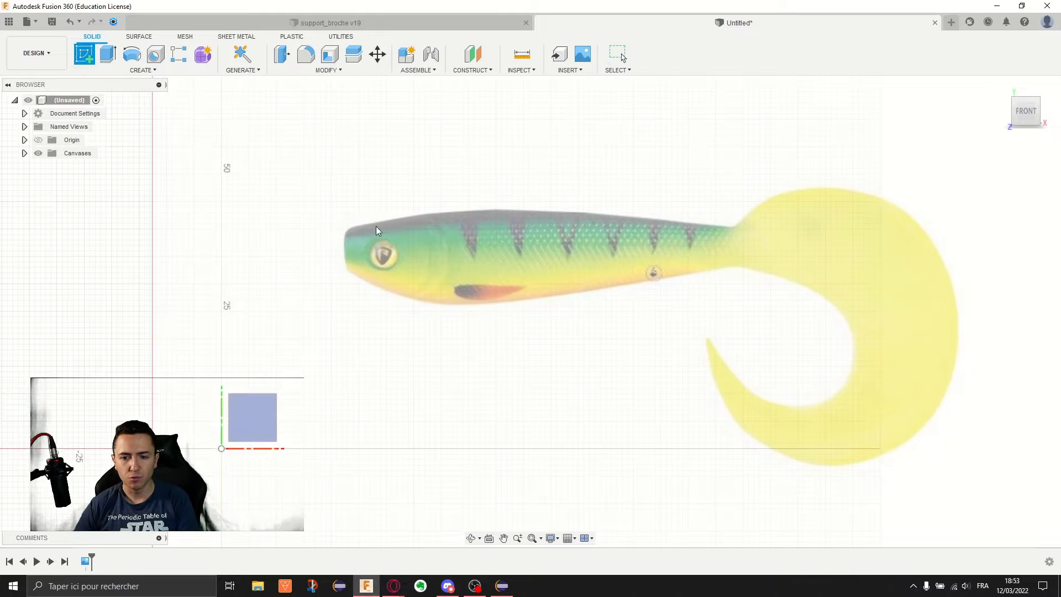
pyautogui.moveTo(394, 333); pyautogui.dragTo(367, 269, button='middle')
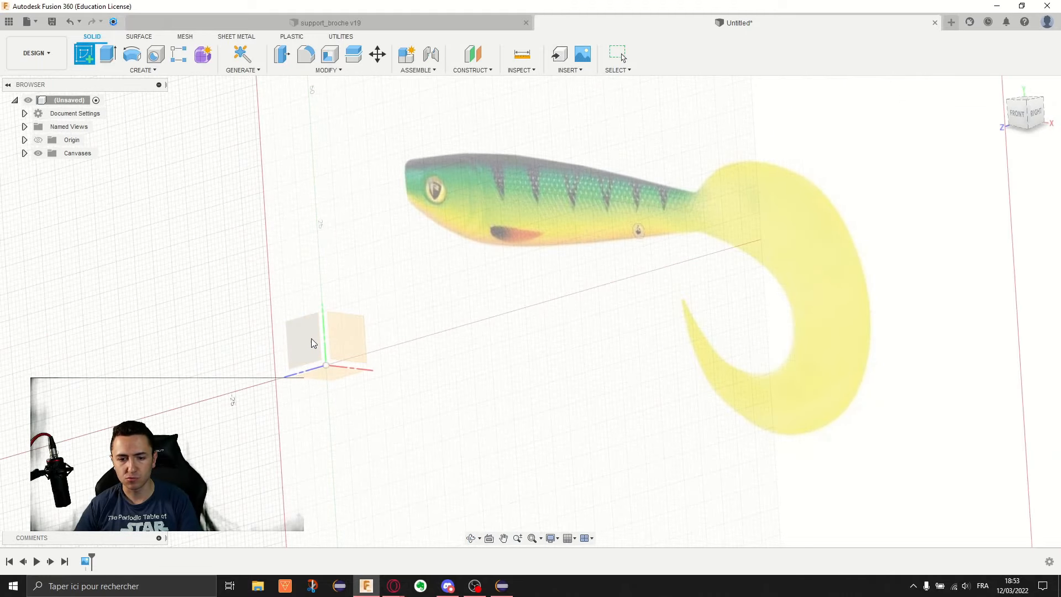
pyautogui.click(308, 338)
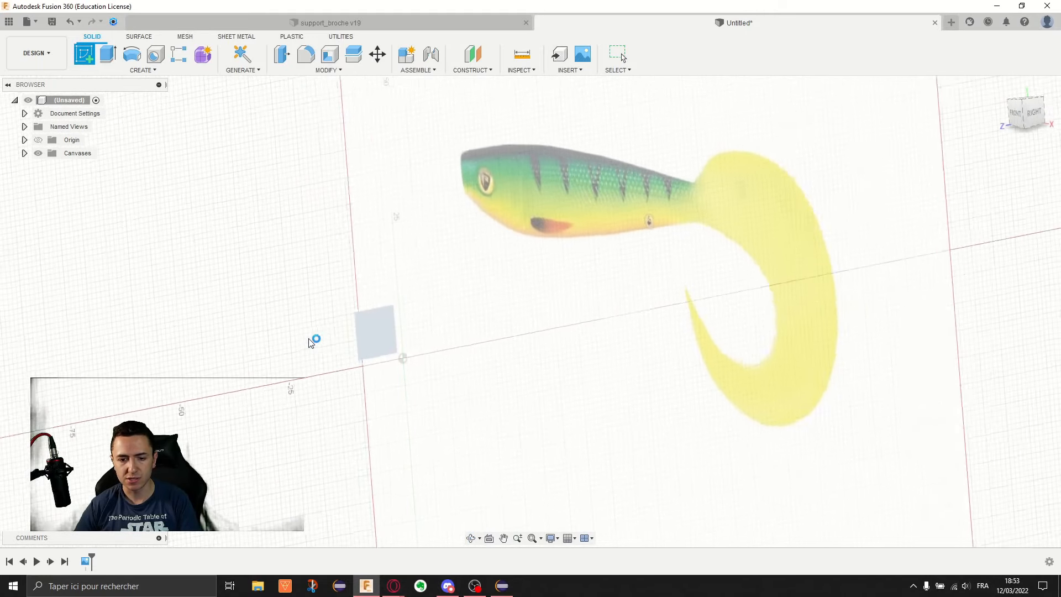
# Sketch a vertical line about 40 mm long beside the origin and turn it into a construction line.
pyautogui.click(177, 72)
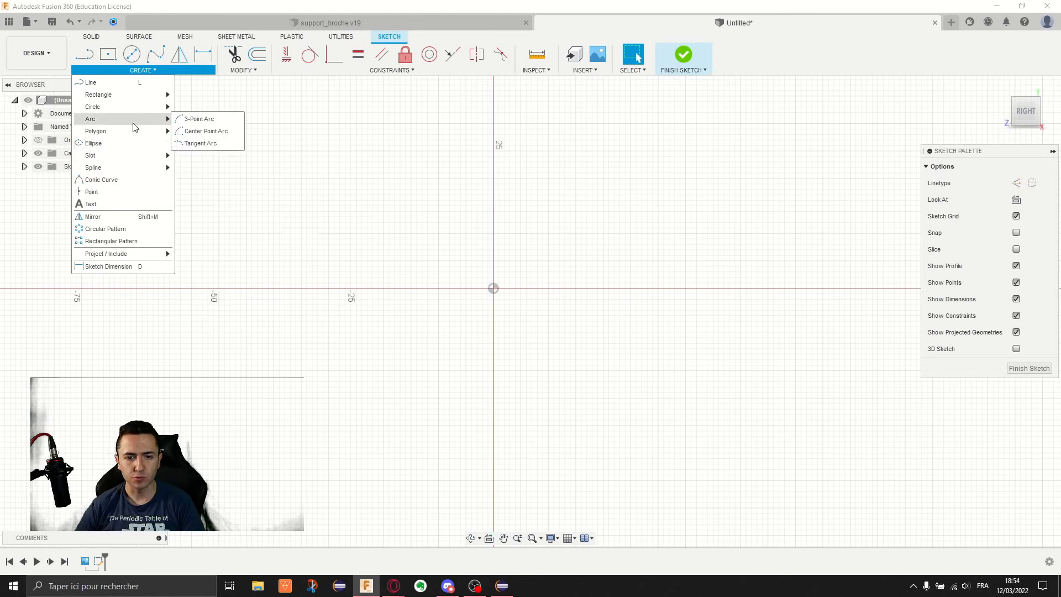
pyautogui.click(106, 84)
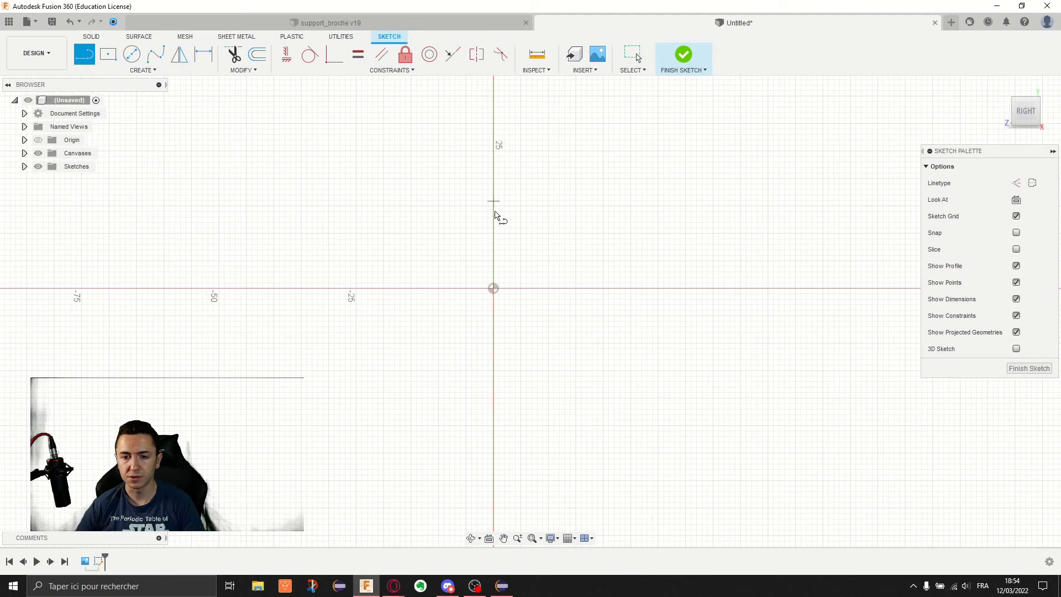
pyautogui.click(458, 185)
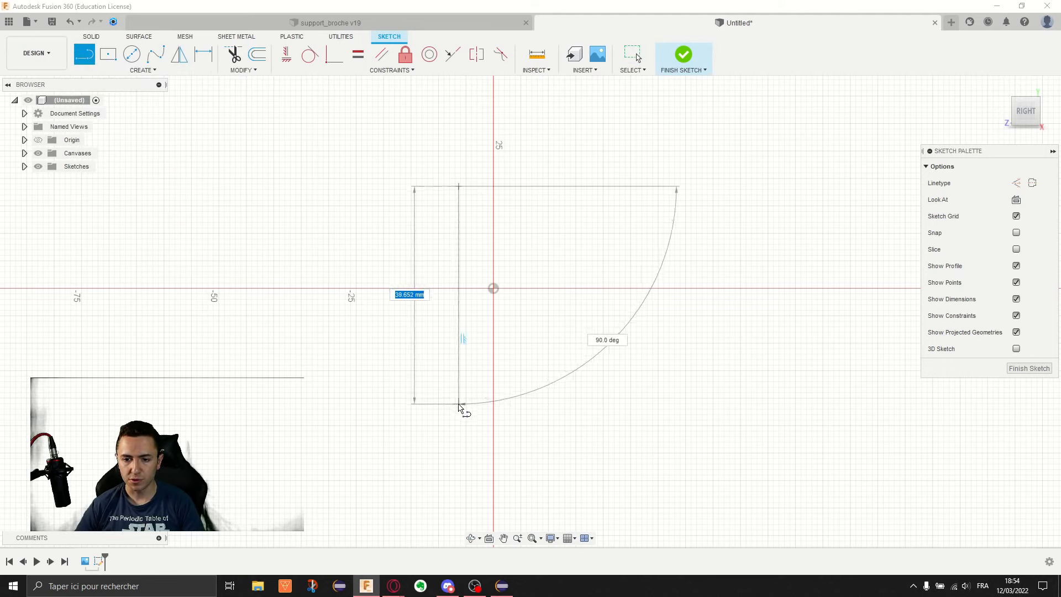
pyautogui.click(459, 404)
pyautogui.press('Escape')
pyautogui.click(459, 279)
pyautogui.click(1016, 183)
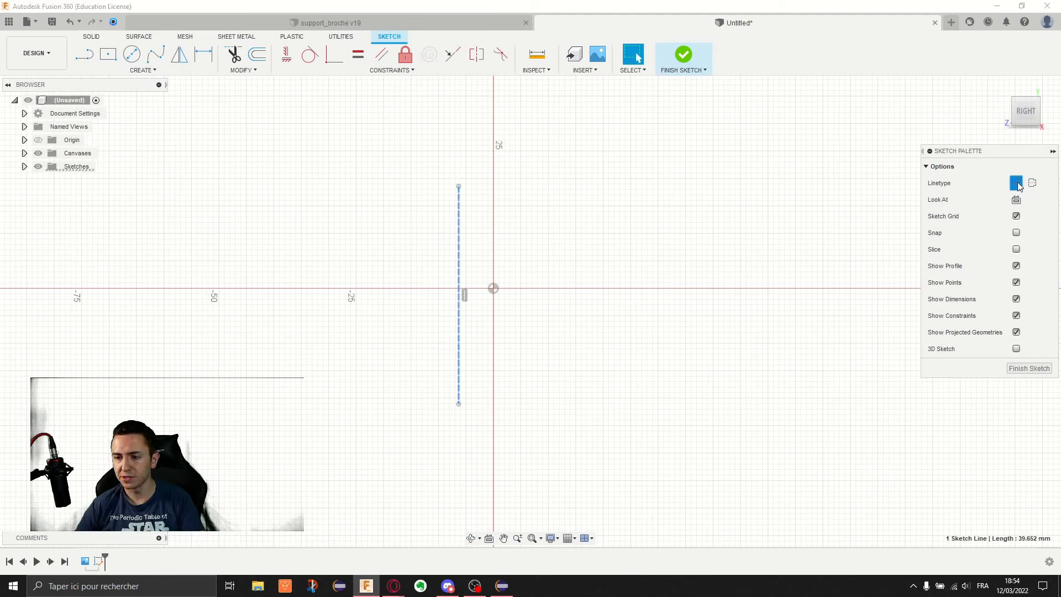
pyautogui.click(642, 191)
# Centre the vertical construction line on the sketch origin with a MidPoint constraint.
pyautogui.moveTo(643, 191); pyautogui.dragTo(713, 194, button='middle')
pyautogui.click(382, 71)
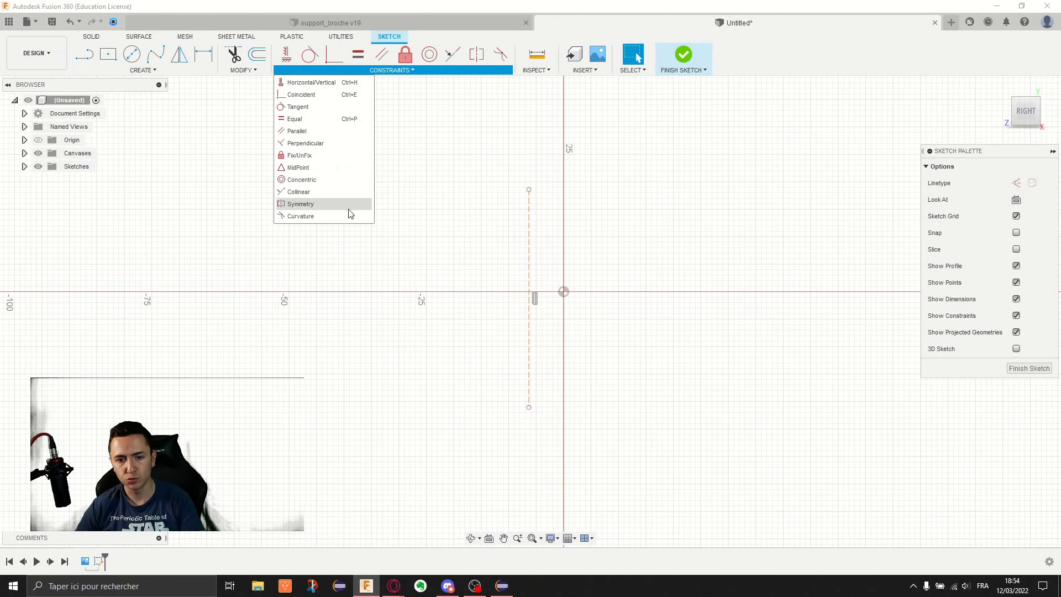
pyautogui.click(308, 168)
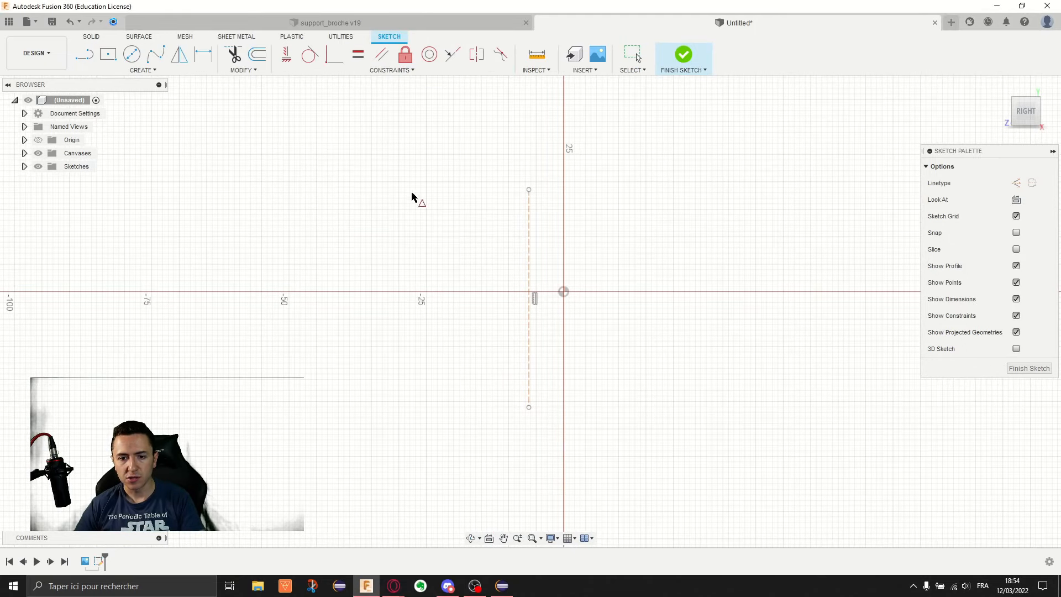
pyautogui.click(529, 300)
pyautogui.click(564, 292)
pyautogui.moveTo(691, 267); pyautogui.dragTo(649, 241, button='middle')
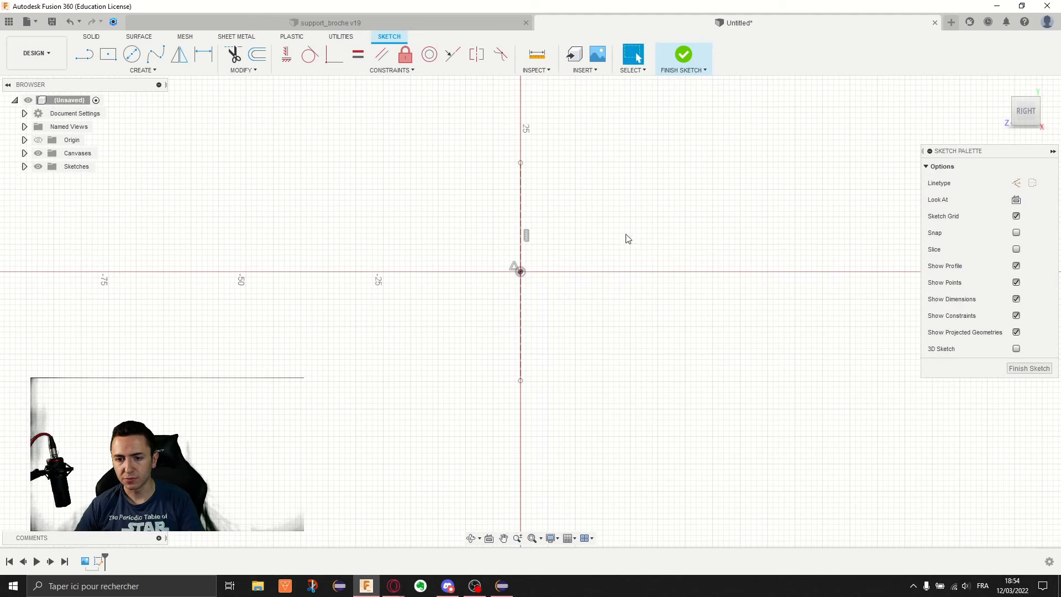
# Draw a two-point fit point spline from the construction line's upper endpoint to its lower endpoint.
pyautogui.click(162, 57)
pyautogui.scroll(3, 508, 227)
pyautogui.click(526, 127)
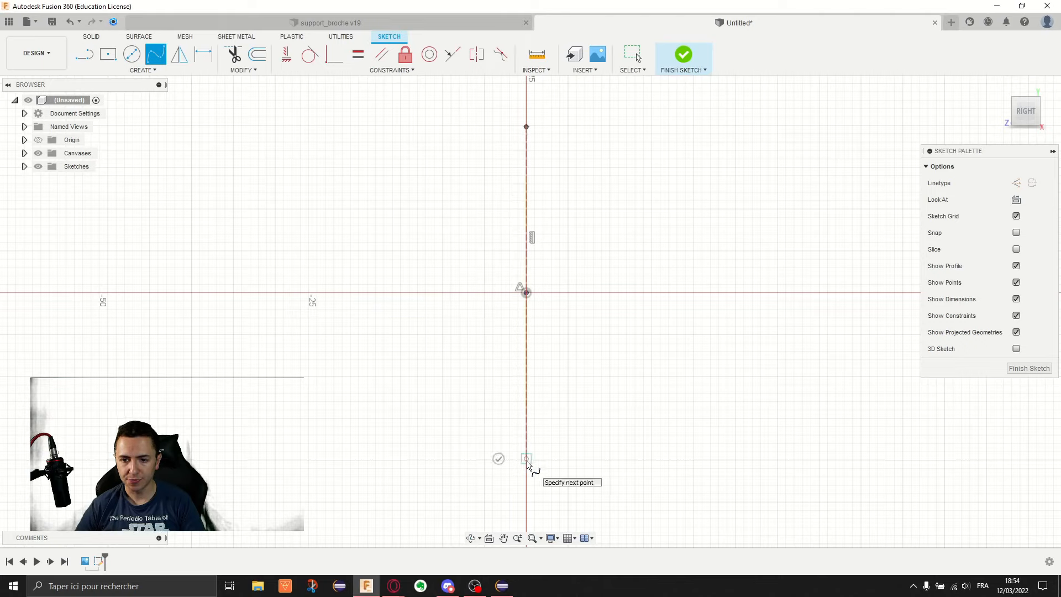
pyautogui.click(498, 459)
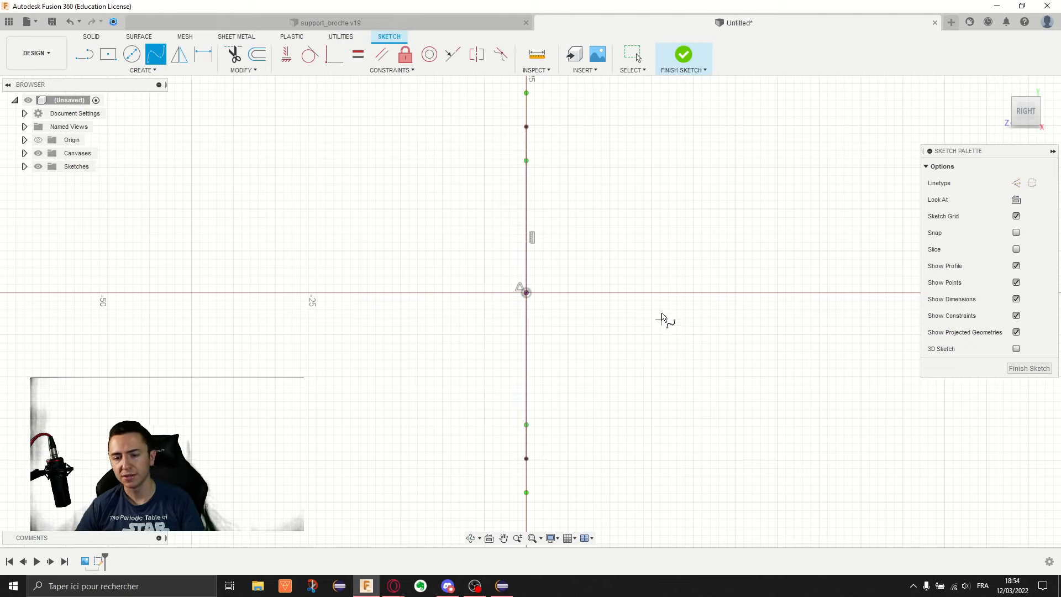
pyautogui.press('Escape')
# Shape the spline into a rounded half-oval on the left of the construction line using its tangent handles, levelling the upper handle.
pyautogui.moveTo(526, 162); pyautogui.dragTo(490, 145)
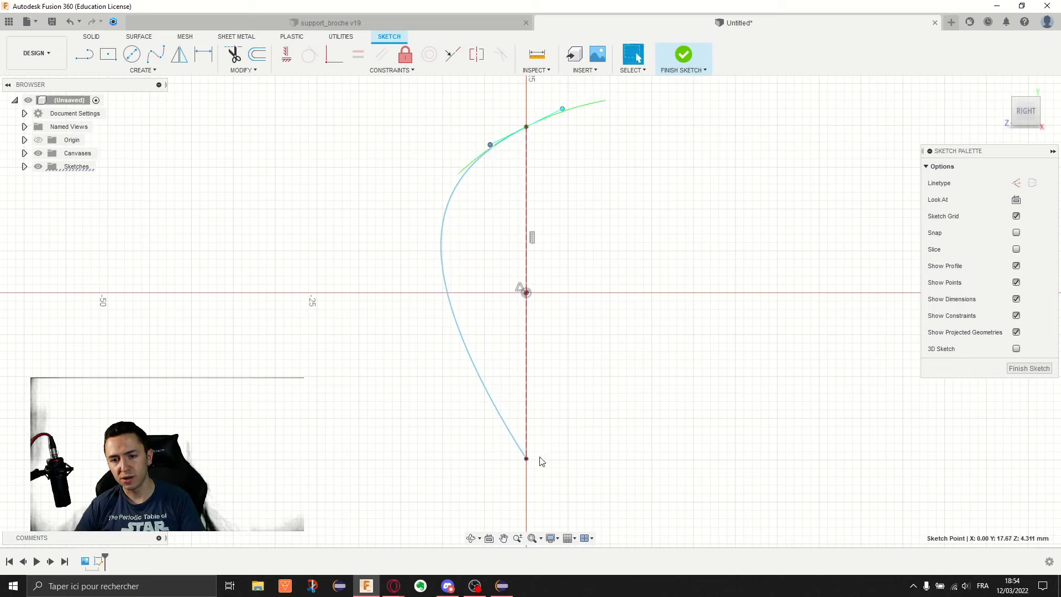
pyautogui.click(527, 459)
pyautogui.moveTo(501, 429); pyautogui.dragTo(496, 460)
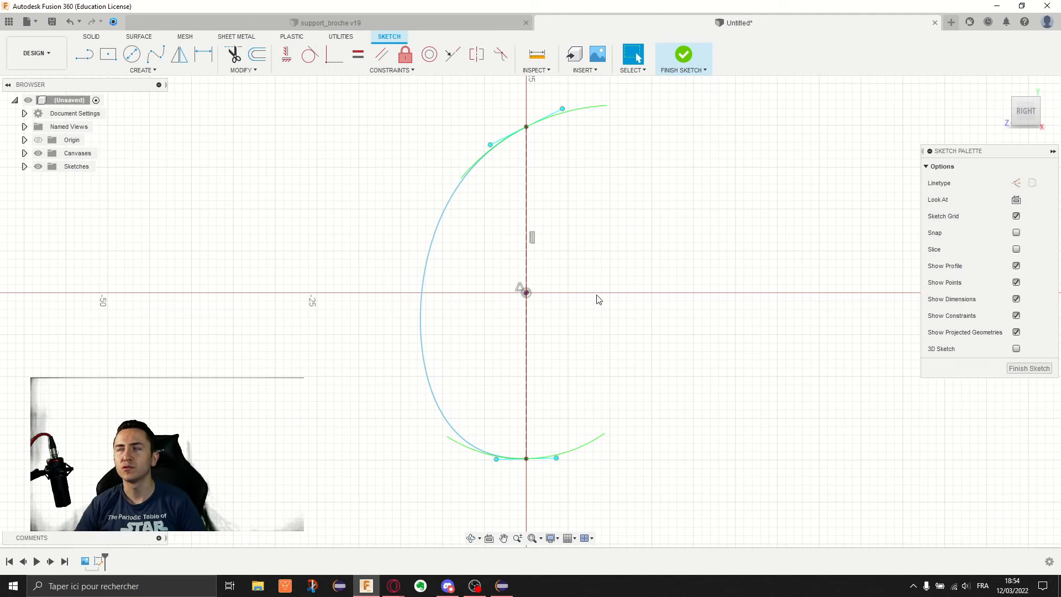
pyautogui.scroll(3, 533, 139)
pyautogui.moveTo(584, 117); pyautogui.dragTo(565, 165, button='middle')
pyautogui.moveTo(563, 142); pyautogui.dragTo(546, 173)
pyautogui.moveTo(638, 409); pyautogui.dragTo(623, 282, button='middle')
pyautogui.scroll(-3, 594, 253)
pyautogui.scroll(3, 570, 149)
pyautogui.moveTo(565, 155); pyautogui.dragTo(586, 193, button='middle')
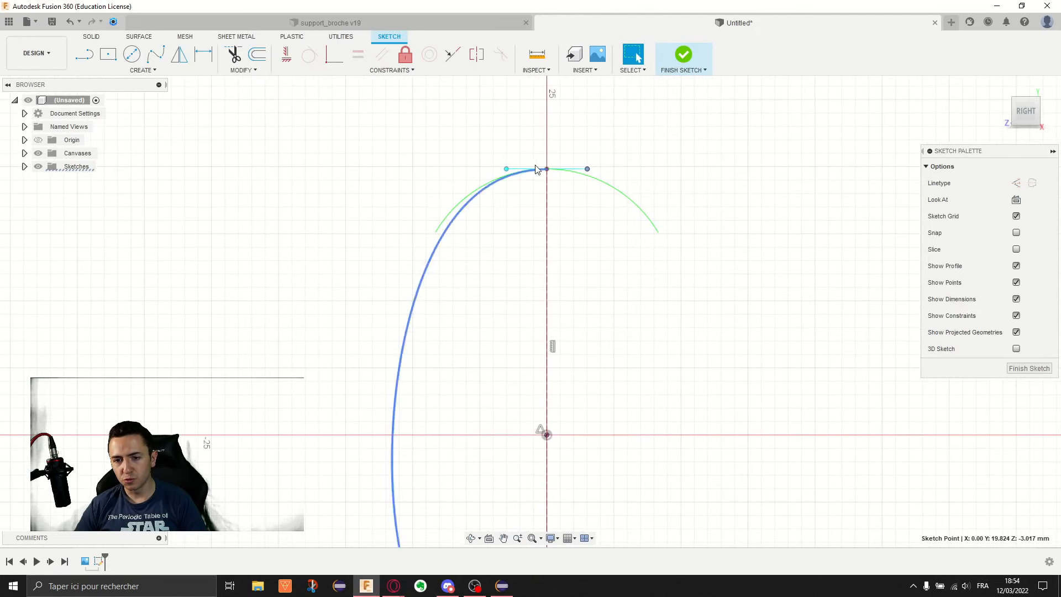
# Apply a Horizontal/Vertical constraint to the tangent handle at the spline's upper end.
pyautogui.scroll(1, 533, 161)
pyautogui.scroll(2, 532, 161)
pyautogui.click(601, 176)
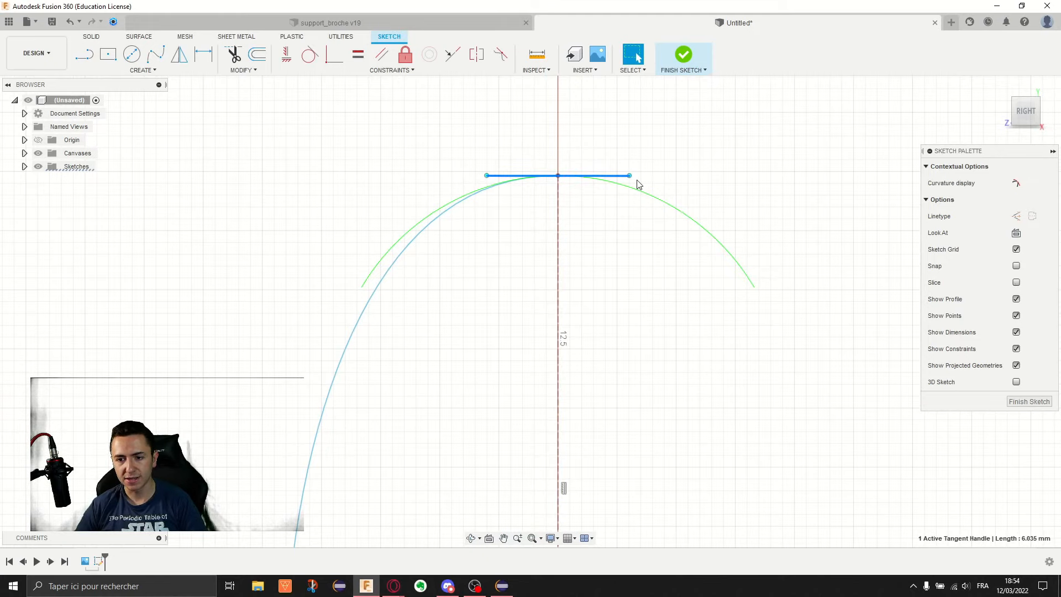
pyautogui.click(286, 56)
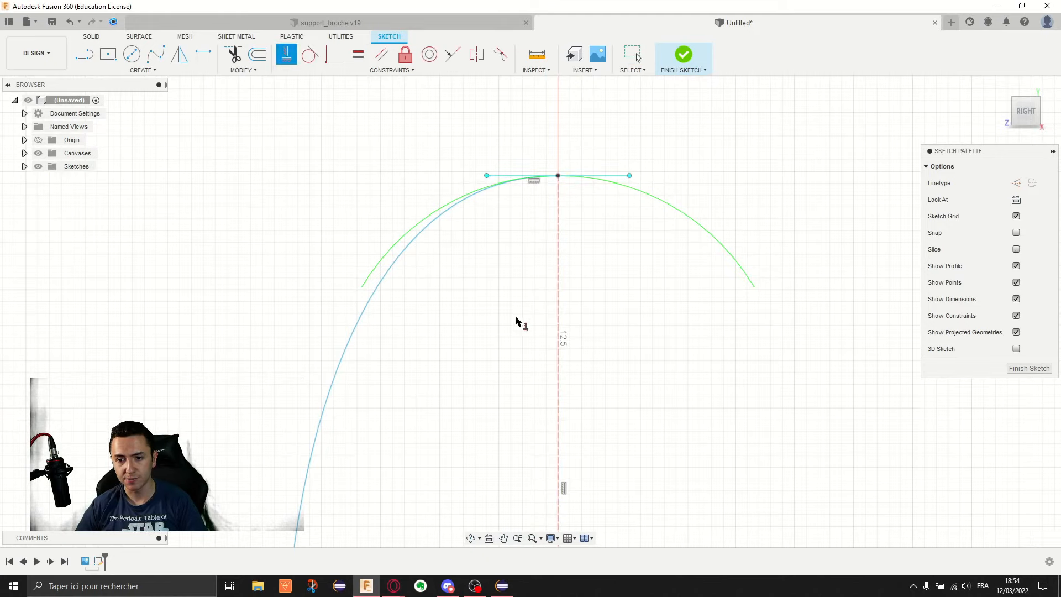
# Tilt the tangent handle at the spline's lower end so the profile tapers towards a point at the bottom.
pyautogui.scroll(-3, 684, 402)
pyautogui.moveTo(684, 402); pyautogui.dragTo(646, 221, button='middle')
pyautogui.scroll(-2, 663, 316)
pyautogui.moveTo(659, 299); pyautogui.dragTo(598, 173, button='middle')
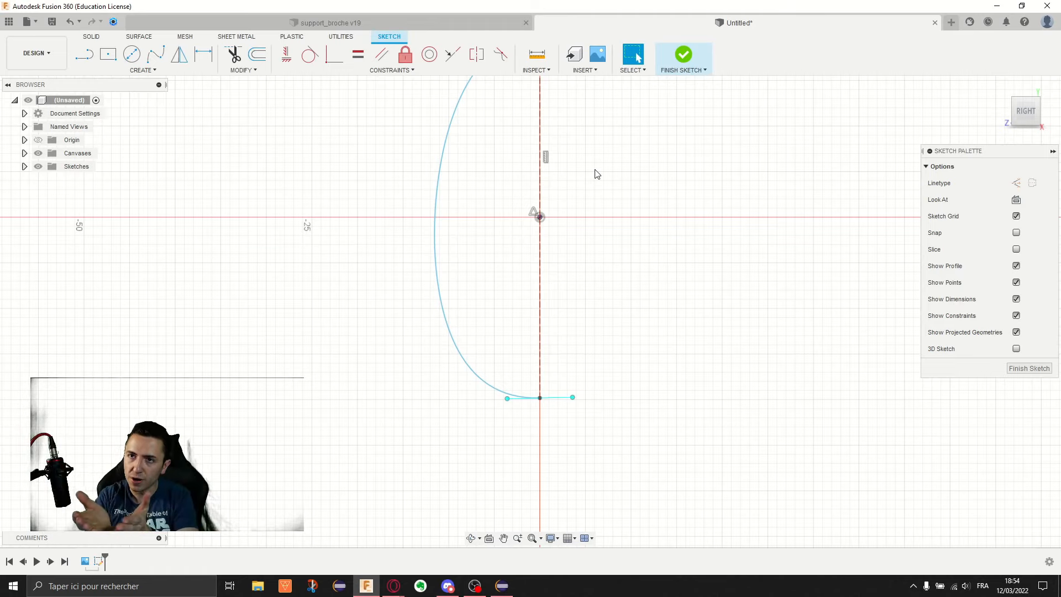
pyautogui.moveTo(507, 398); pyautogui.dragTo(522, 391)
pyautogui.moveTo(522, 391)
pyautogui.mouseDown(button='middle')
pyautogui.moveTo(611, 363)
pyautogui.moveTo(606, 274)
pyautogui.moveTo(579, 201)
pyautogui.moveTo(548, 217)
pyautogui.mouseUp(button='middle')
# Mirror the spline across the vertical construction line to close the body profile, and finish the sketch.
pyautogui.click(178, 53)
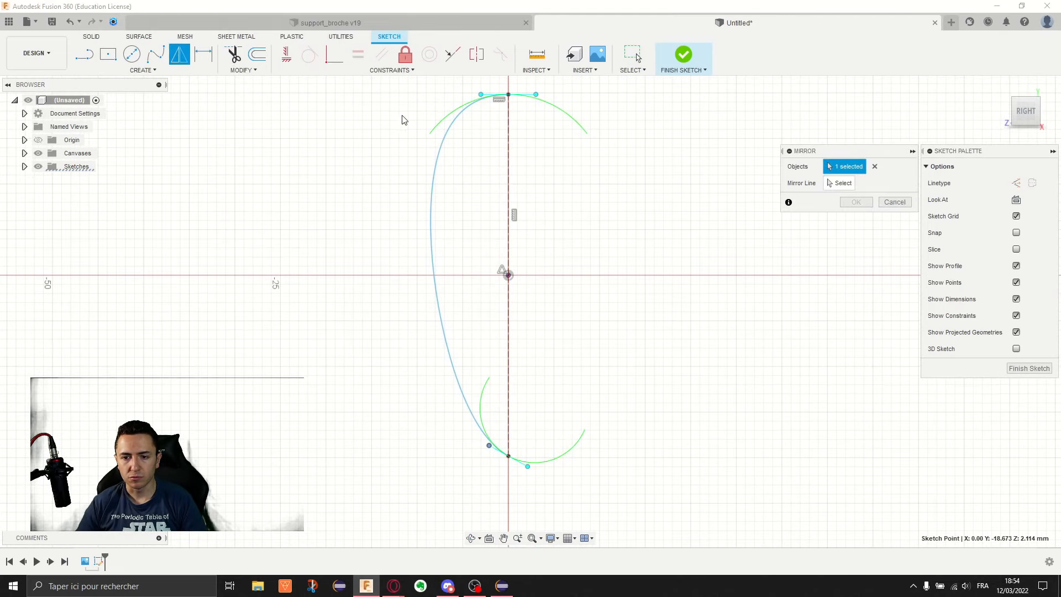
pyautogui.click(449, 133)
pyautogui.click(507, 160)
pyautogui.click(863, 202)
pyautogui.scroll(-3, 793, 244)
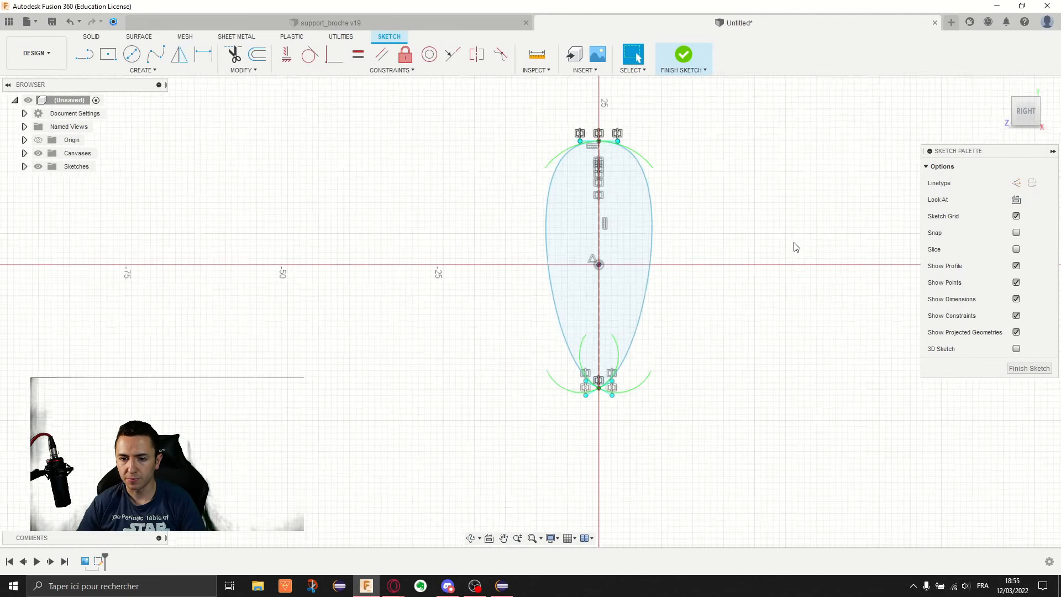
pyautogui.click(1029, 368)
# Create a construction plane offset 80 mm from the YZ plane towards the lure's tail.
pyautogui.keyDown('shift'); pyautogui.moveTo(734, 239); pyautogui.dragTo(582, 279, button='middle'); pyautogui.keyUp('shift')
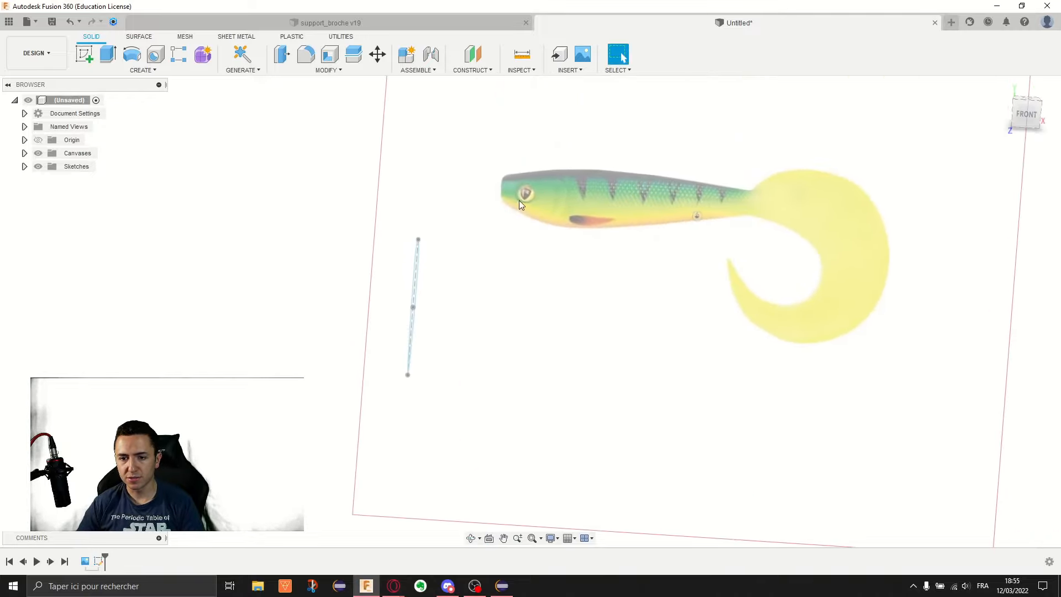
pyautogui.scroll(2, 718, 188)
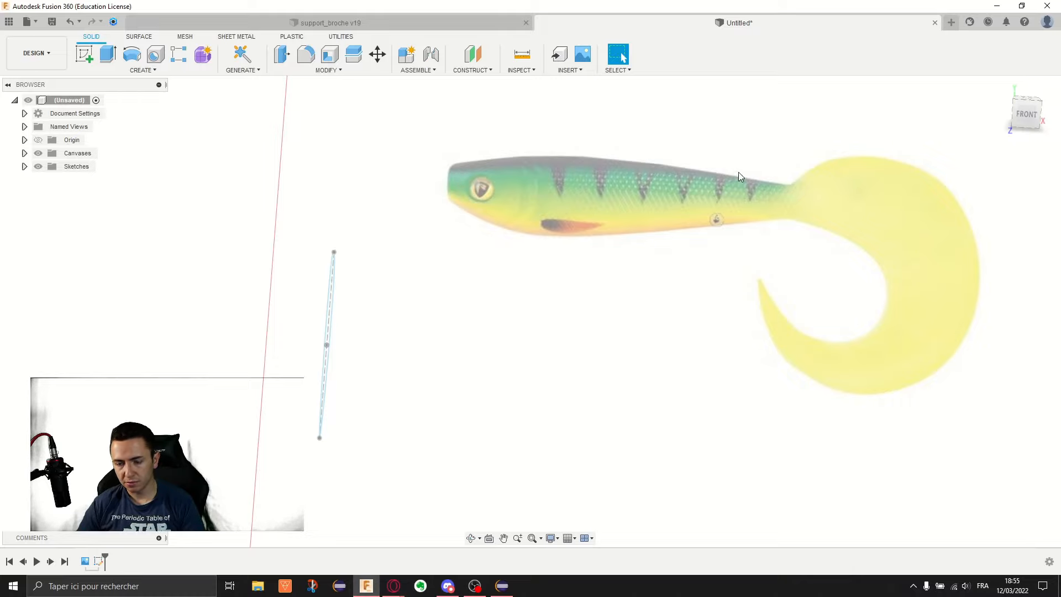
pyautogui.keyDown('shift'); pyautogui.moveTo(730, 214); pyautogui.dragTo(699, 207, button='middle'); pyautogui.keyUp('shift')
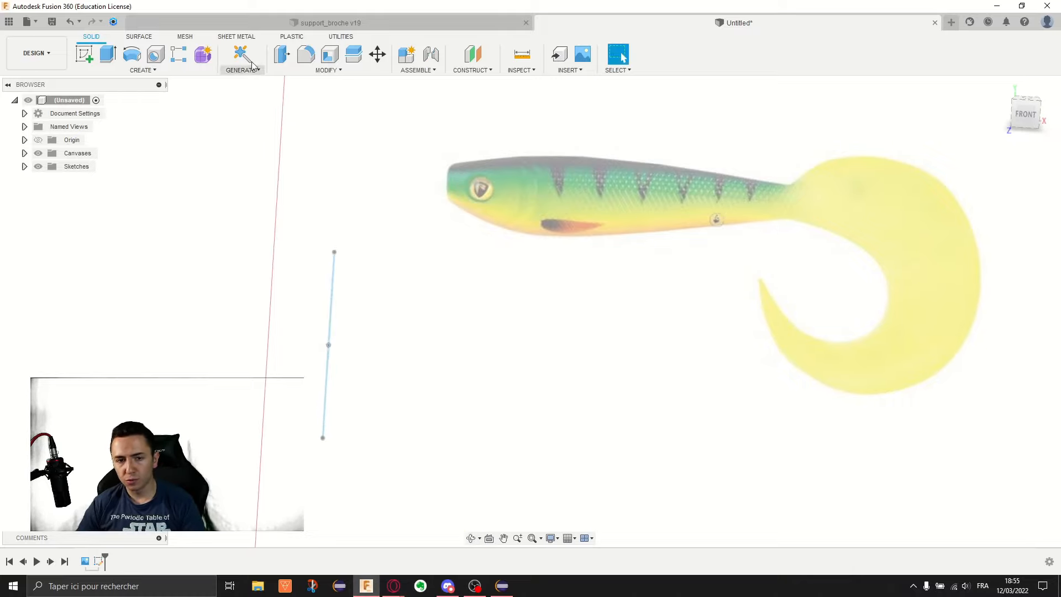
pyautogui.keyDown('shift'); pyautogui.moveTo(508, 171); pyautogui.dragTo(544, 227, button='middle'); pyautogui.keyUp('shift')
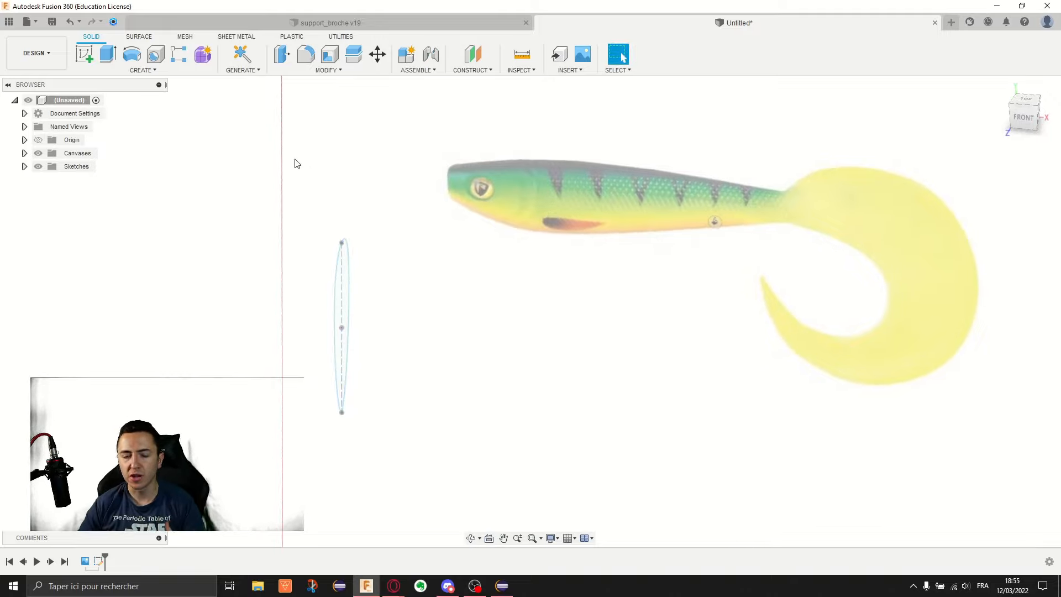
pyautogui.click(473, 54)
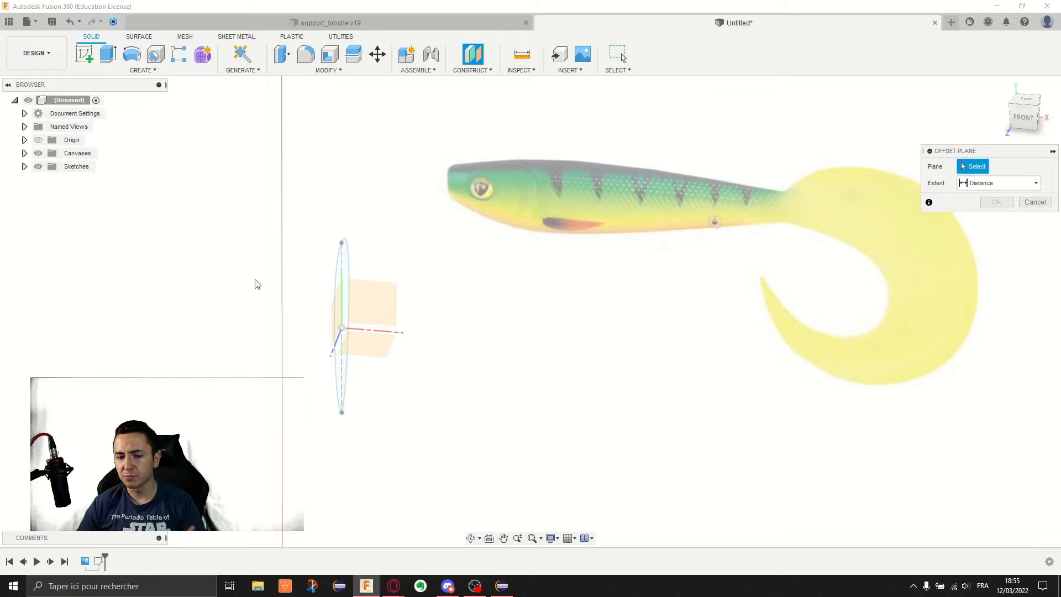
pyautogui.click(341, 315)
pyautogui.moveTo(383, 312); pyautogui.dragTo(319, 250, button='middle')
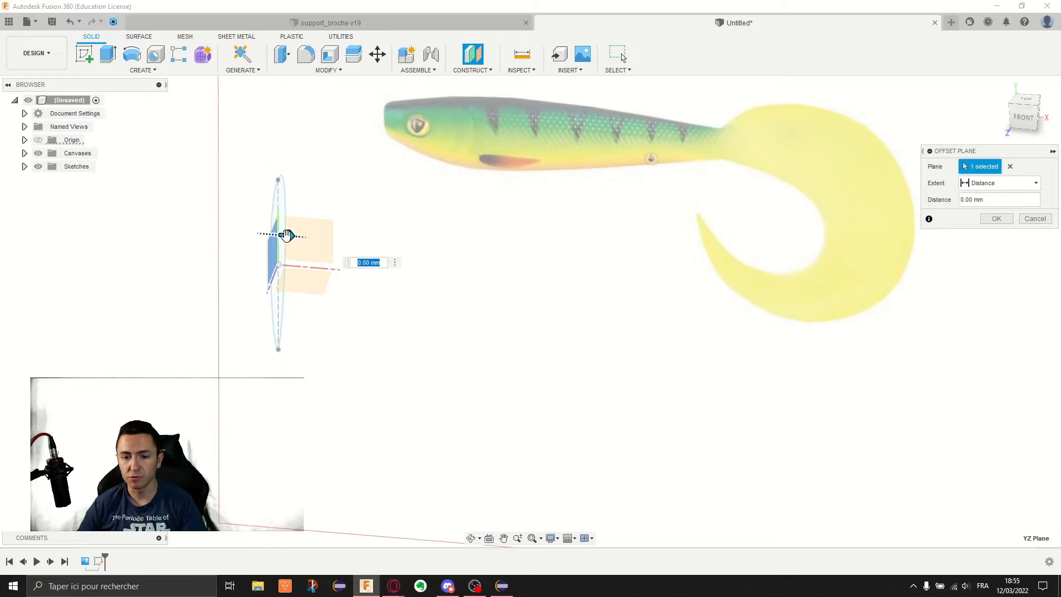
pyautogui.click(1022, 116)
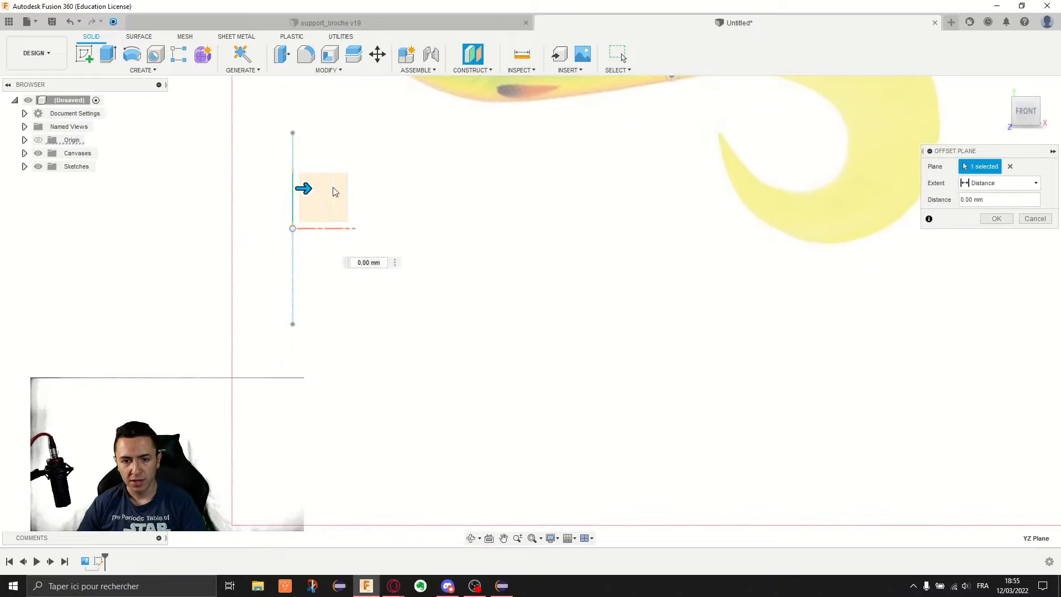
pyautogui.moveTo(303, 187); pyautogui.dragTo(685, 203)
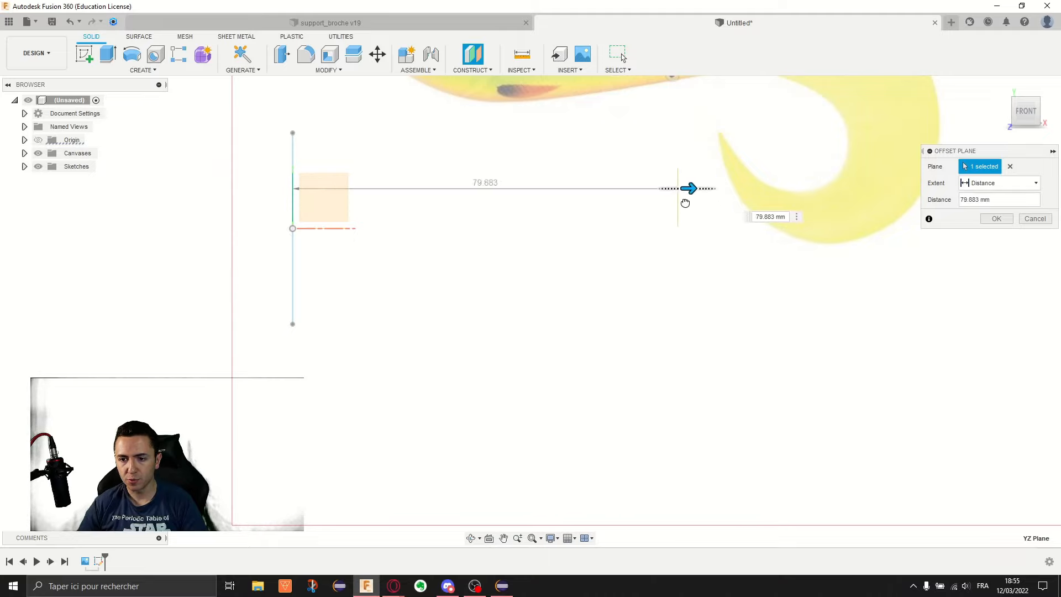
pyautogui.moveTo(663, 222); pyautogui.dragTo(652, 315, button='middle')
pyautogui.write('80')
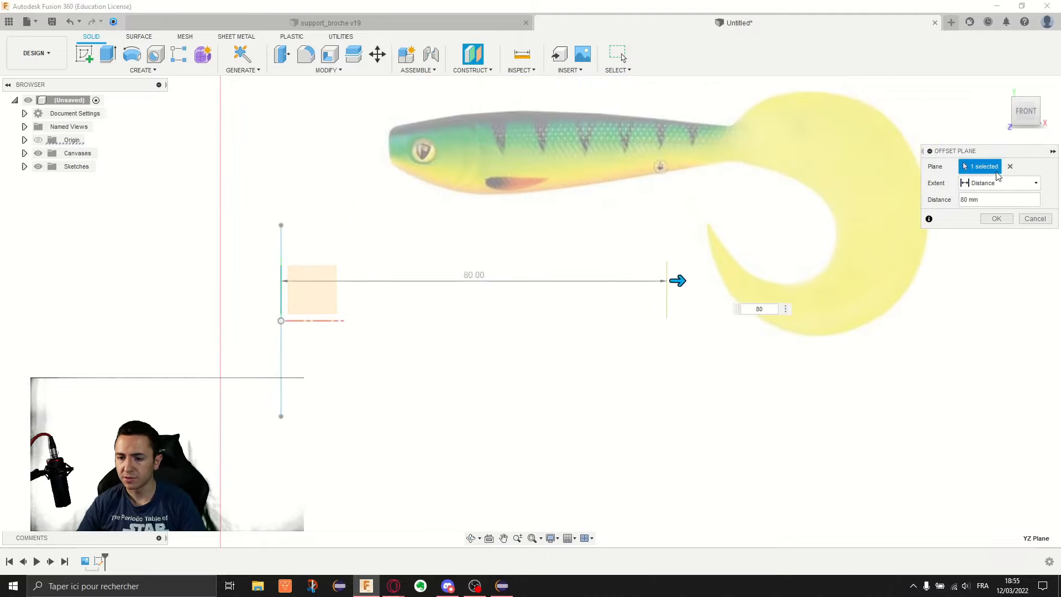
pyautogui.press('Return')
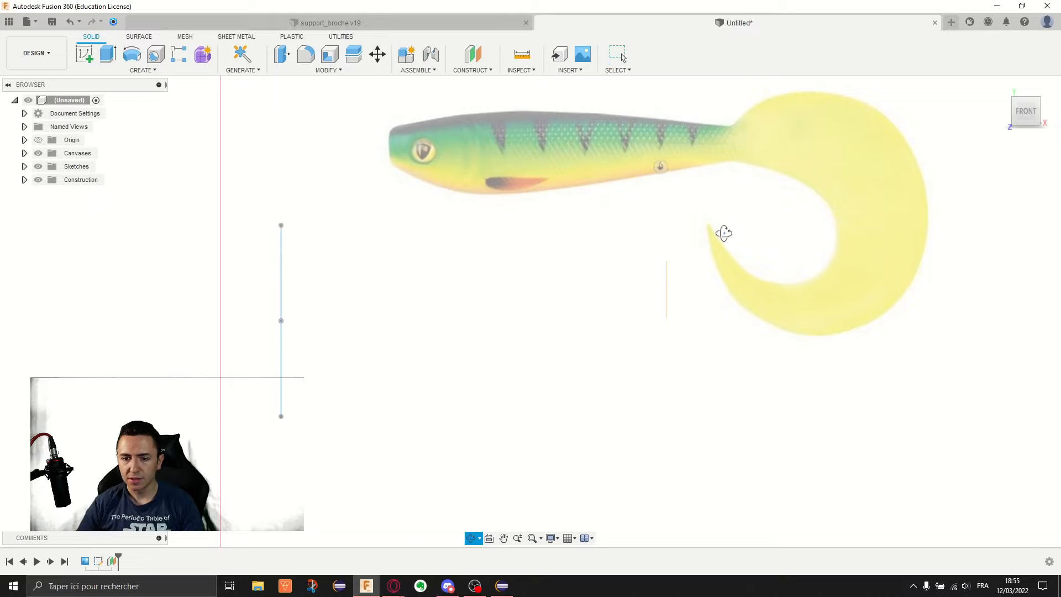
# Edit the construction plane's offset distance to 120 mm.
pyautogui.keyDown('shift'); pyautogui.moveTo(730, 234); pyautogui.dragTo(663, 286, button='middle'); pyautogui.keyUp('shift')
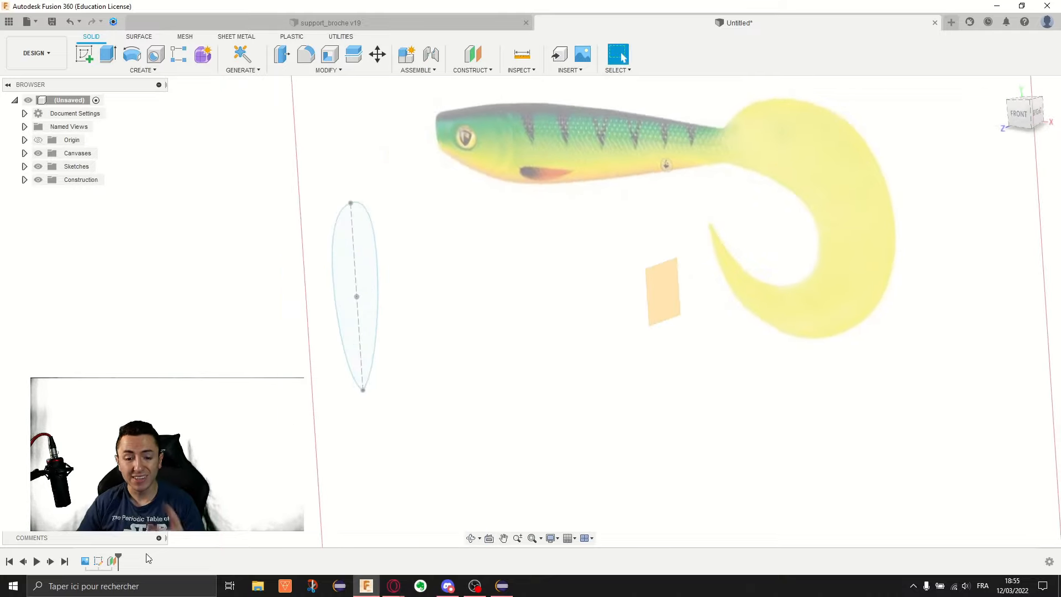
pyautogui.rightClick(112, 560)
pyautogui.click(146, 498)
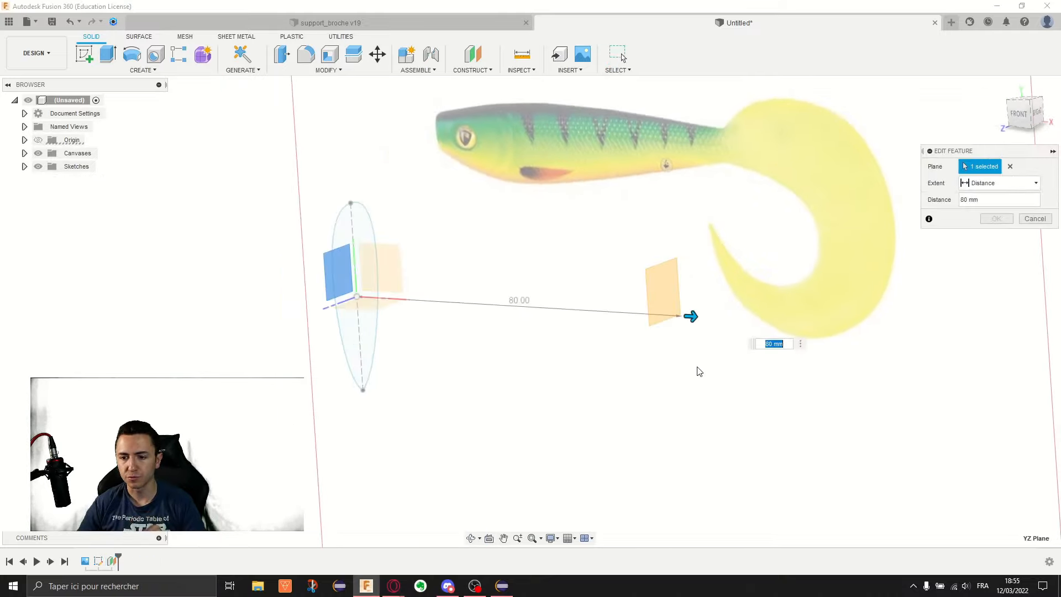
pyautogui.write('120')
pyautogui.press('Return')
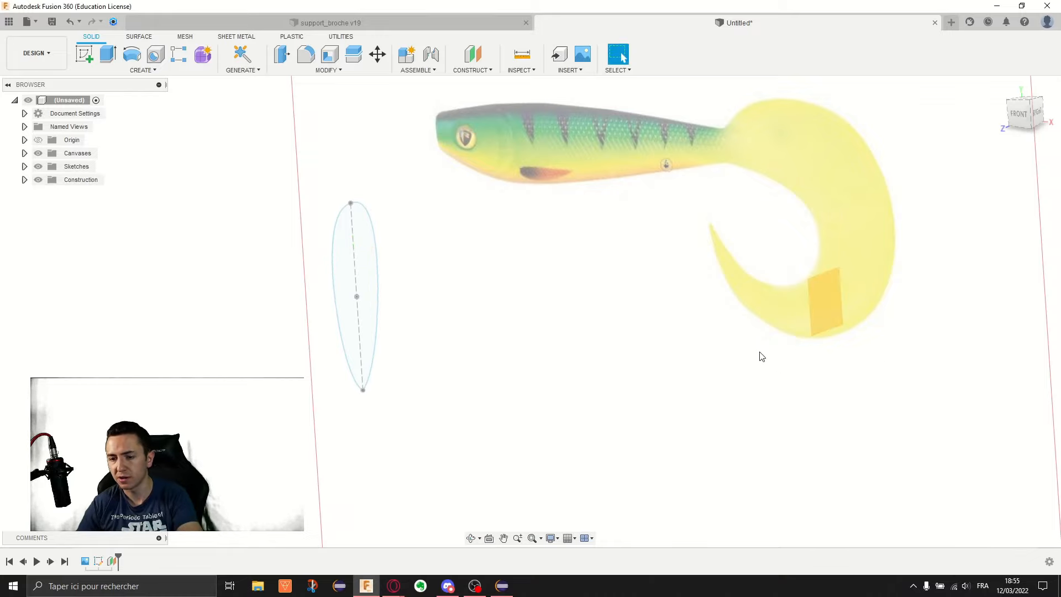
# Create a sketch on the offset plane, project both curves of the body profile onto it, and finish the sketch.
pyautogui.moveTo(760, 352); pyautogui.dragTo(594, 290, button='middle')
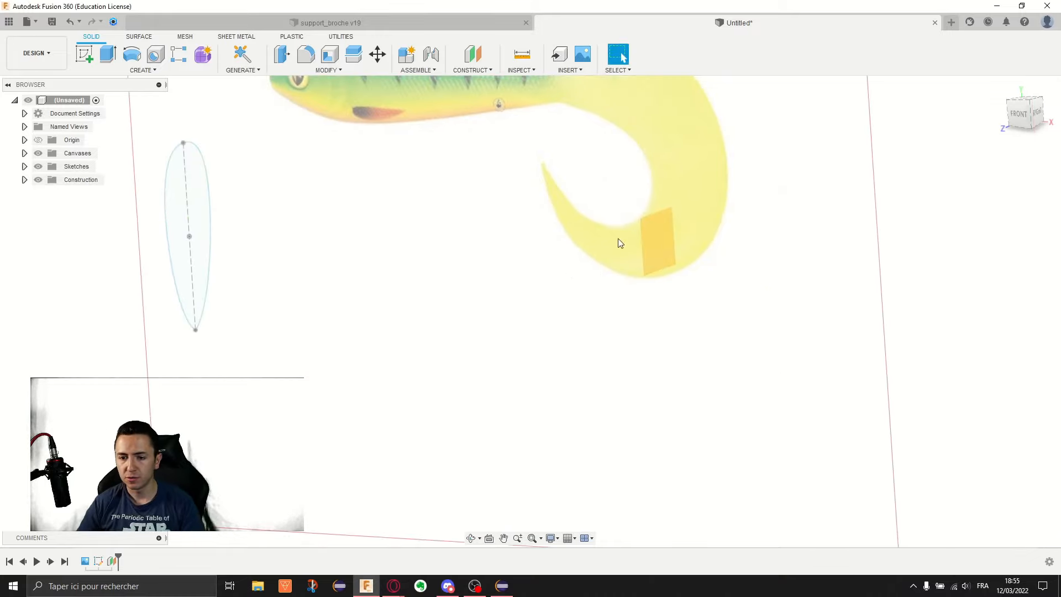
pyautogui.rightClick(658, 232)
pyautogui.click(630, 289)
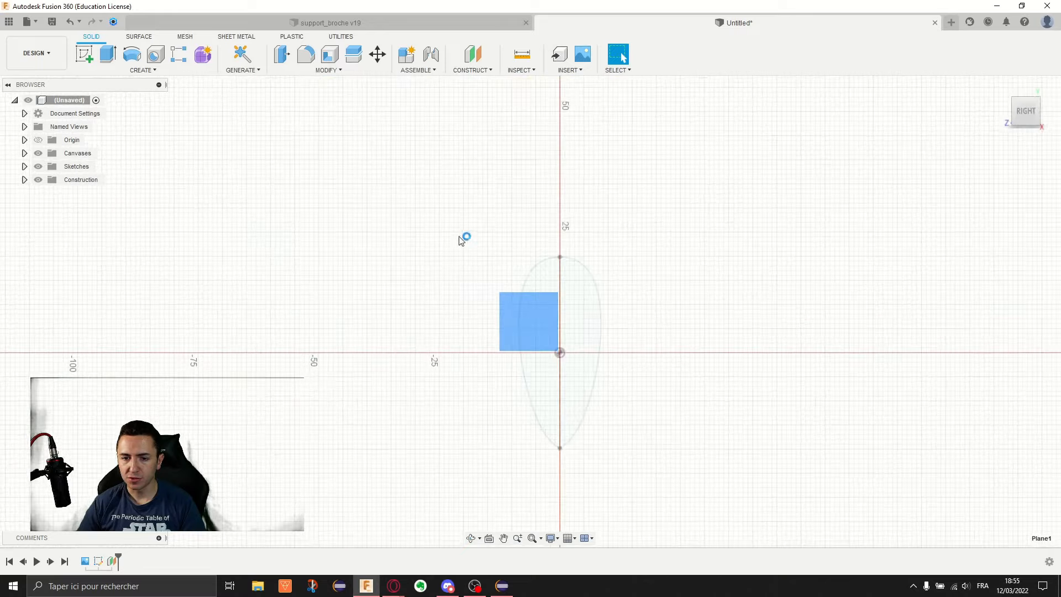
pyautogui.press('p')
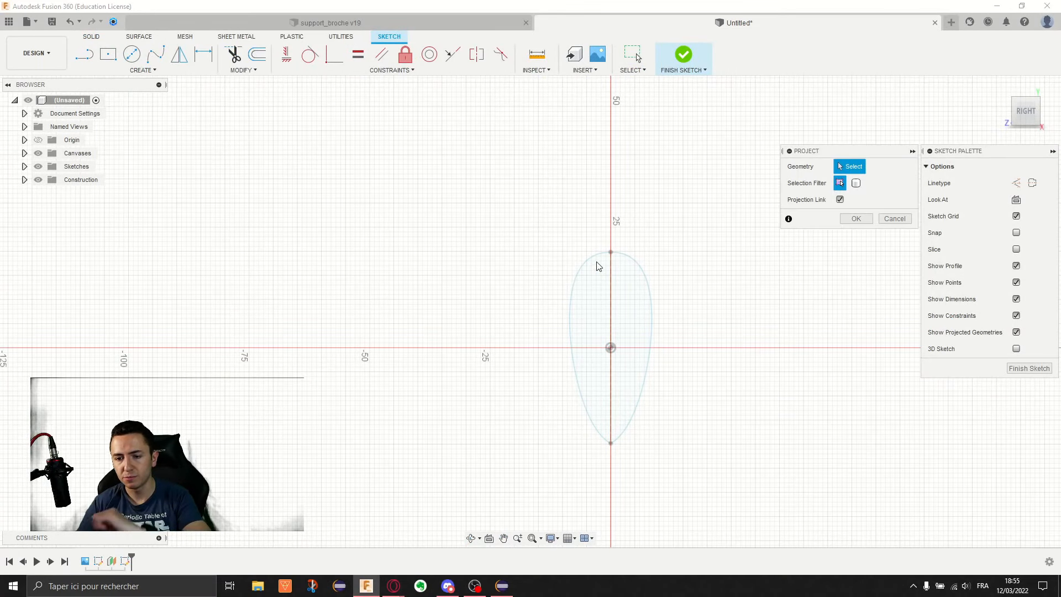
pyautogui.click(600, 257)
pyautogui.click(624, 257)
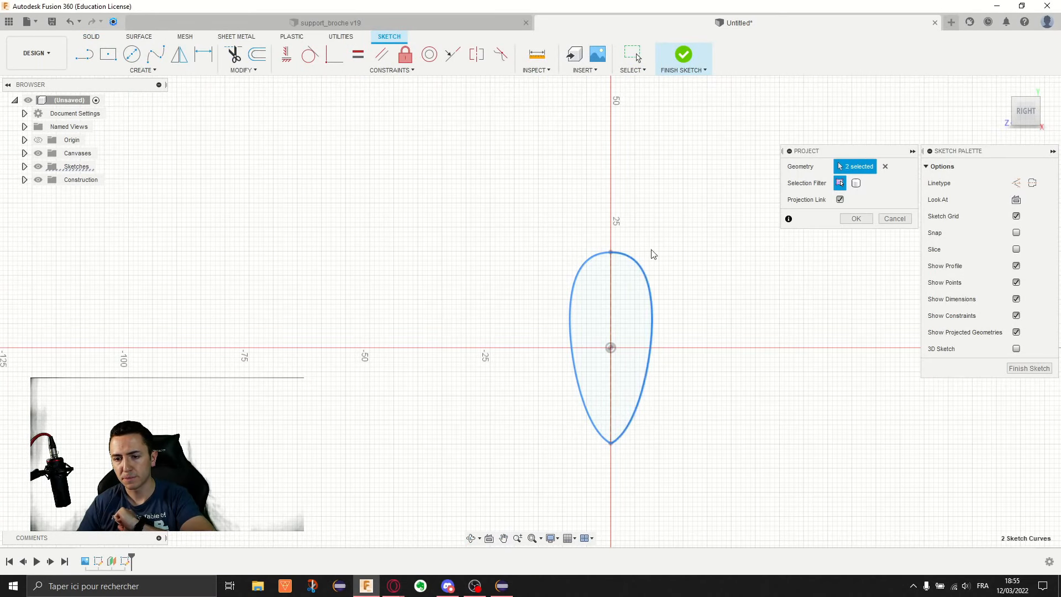
pyautogui.click(856, 218)
pyautogui.moveTo(755, 249)
pyautogui.keyDown('shift'); pyautogui.mouseDown(button='middle')
pyautogui.moveTo(713, 260)
pyautogui.moveTo(869, 310)
pyautogui.mouseUp(button='middle'); pyautogui.keyUp('shift')
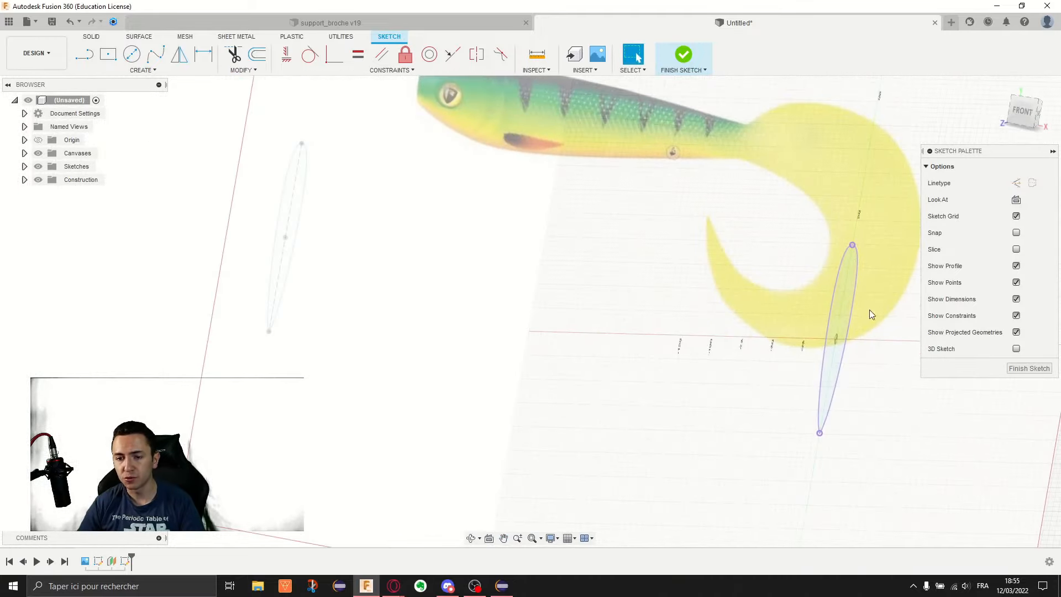
pyautogui.click(1038, 376)
pyautogui.scroll(-1, 654, 293)
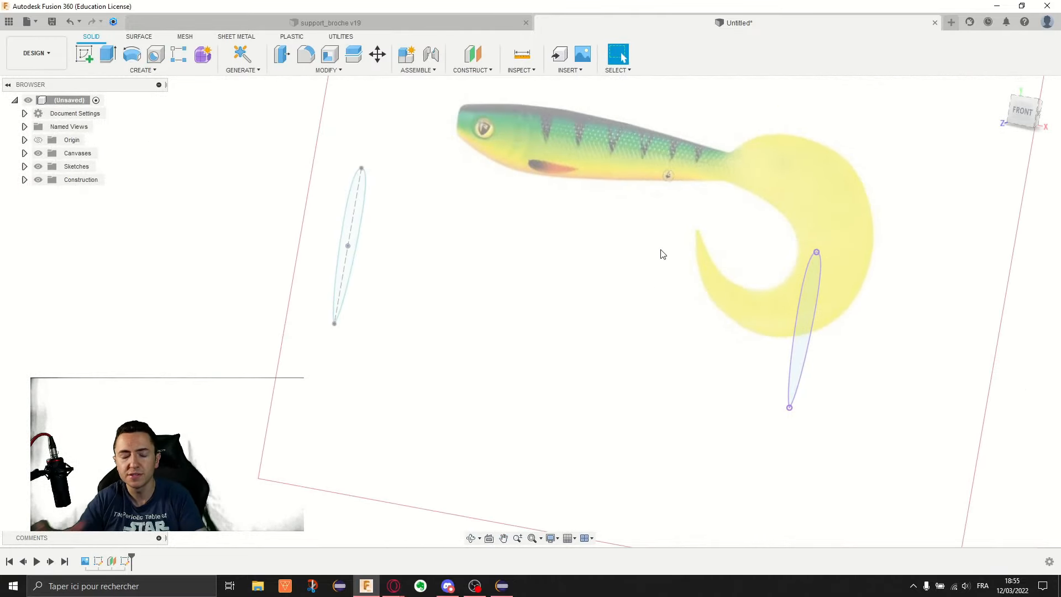
pyautogui.moveTo(663, 255)
pyautogui.keyDown('shift'); pyautogui.mouseDown(button='middle')
pyautogui.moveTo(658, 234)
pyautogui.moveTo(675, 253)
pyautogui.moveTo(673, 196)
pyautogui.moveTo(628, 209)
pyautogui.mouseUp(button='middle'); pyautogui.keyUp('shift')
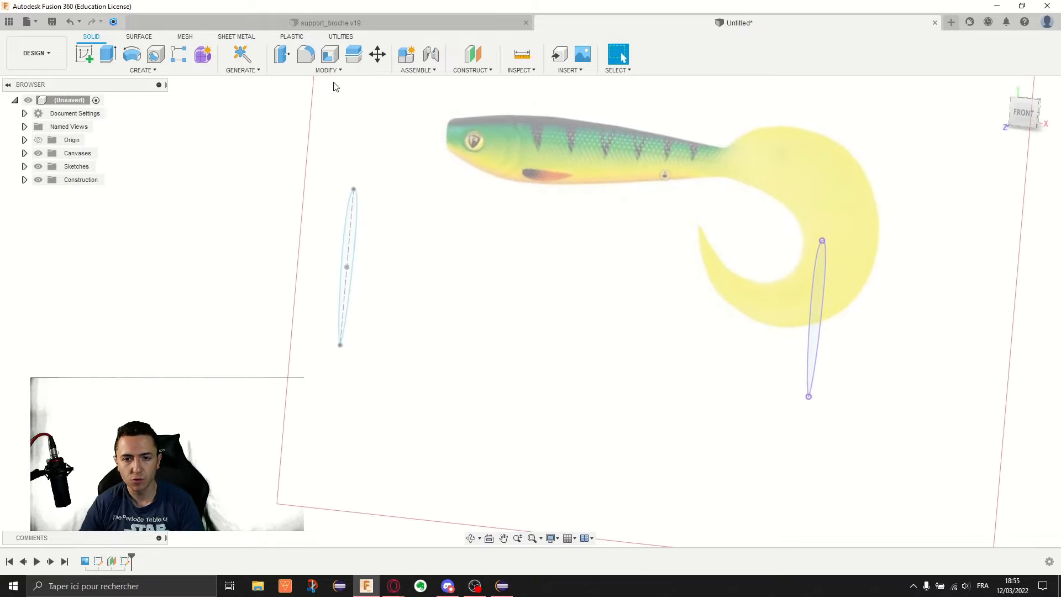
pyautogui.click(142, 71)
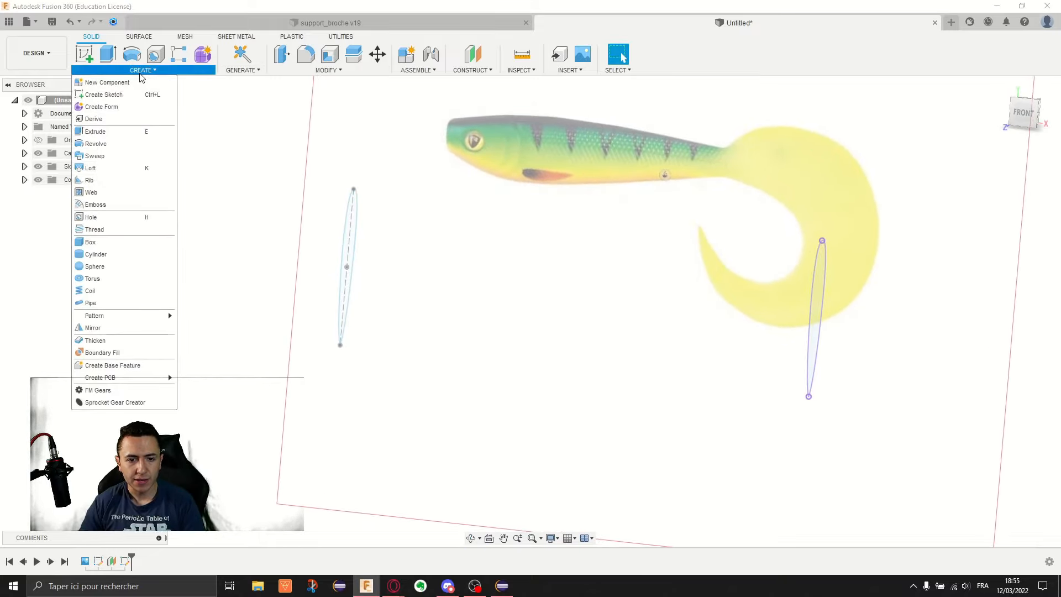
pyautogui.click(91, 168)
pyautogui.keyDown('shift'); pyautogui.moveTo(387, 243); pyautogui.dragTo(377, 251, button='middle'); pyautogui.keyUp('shift')
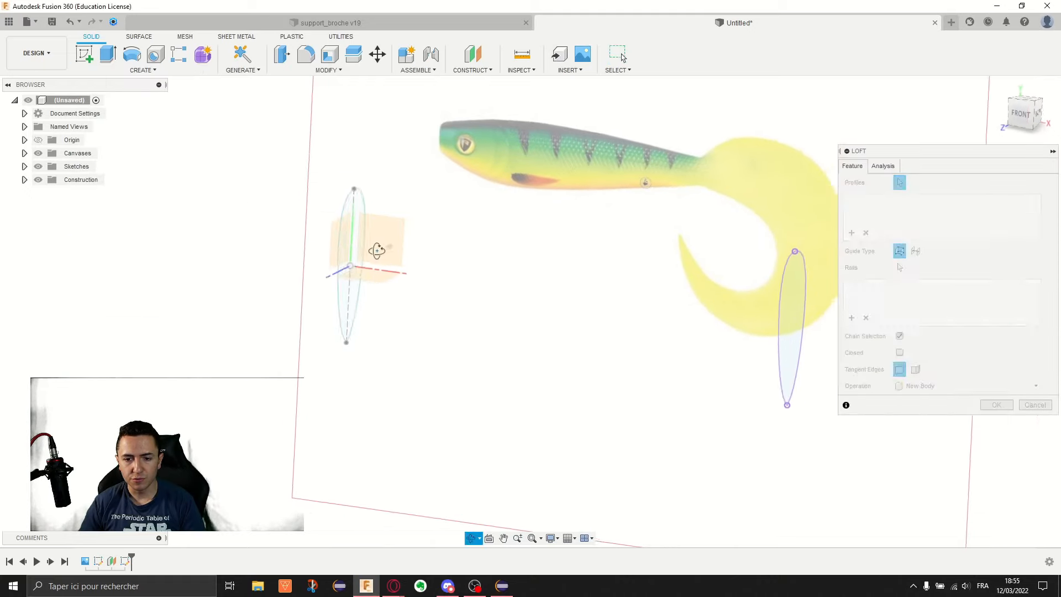
pyautogui.click(355, 242)
pyautogui.click(781, 313)
pyautogui.keyDown('shift'); pyautogui.moveTo(782, 313); pyautogui.dragTo(701, 239, button='middle'); pyautogui.keyUp('shift')
pyautogui.click(941, 216)
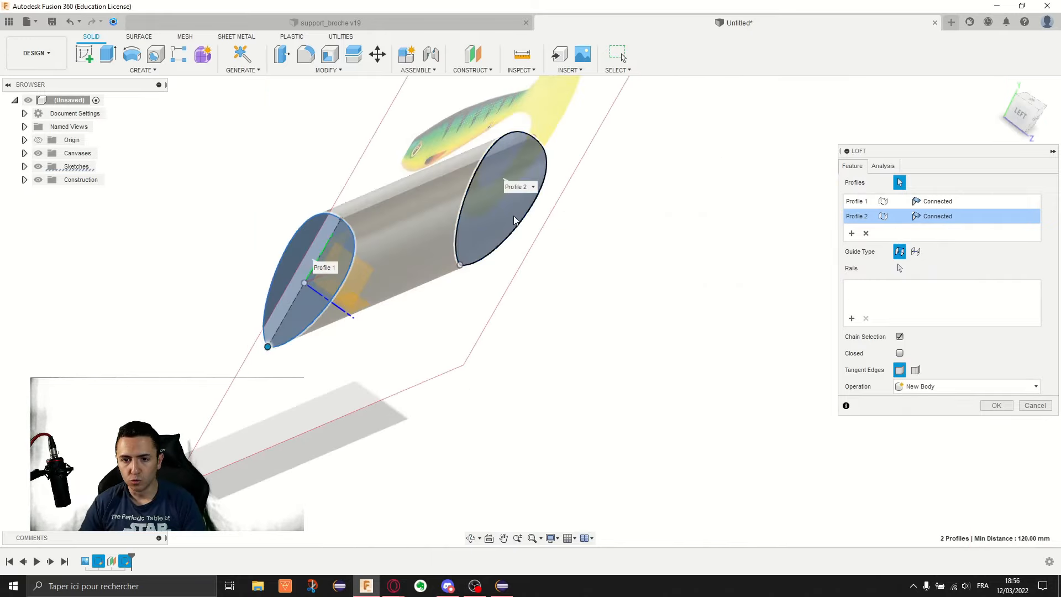
pyautogui.keyDown('shift'); pyautogui.moveTo(516, 220); pyautogui.dragTo(442, 232, button='middle'); pyautogui.keyUp('shift')
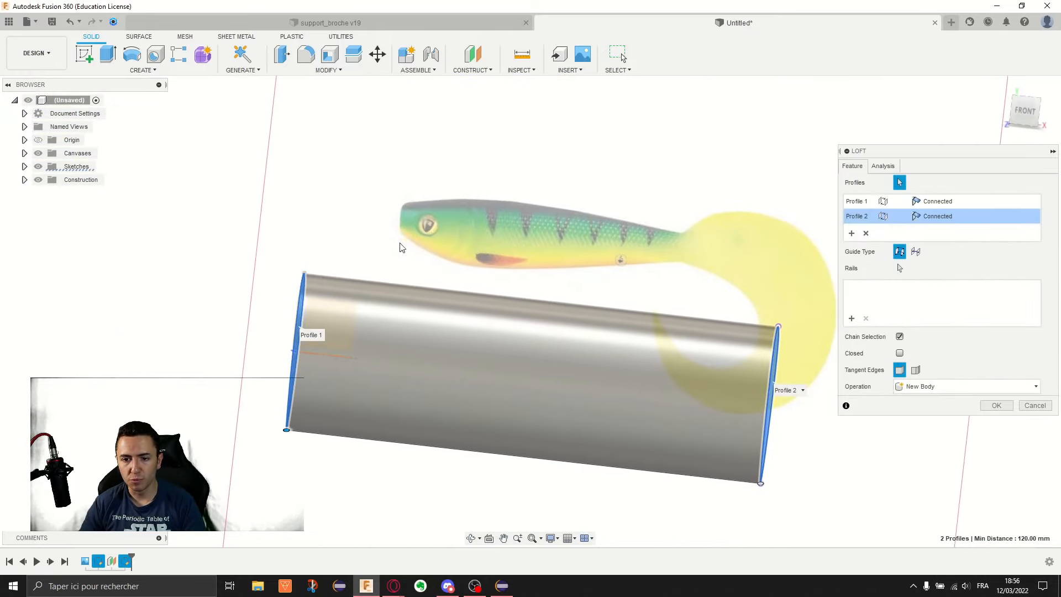
pyautogui.moveTo(594, 284); pyautogui.dragTo(582, 246, button='middle')
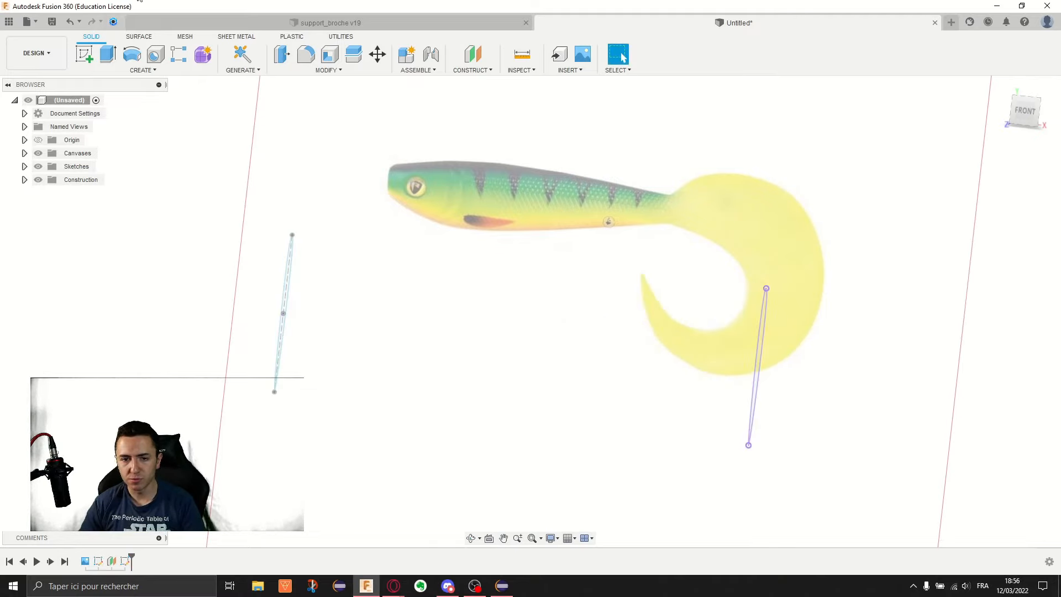
# Start a sketch on the front XY plane and use Intersect to bring in the upper and lower end points of both profiles.
pyautogui.click(88, 55)
pyautogui.click(346, 239)
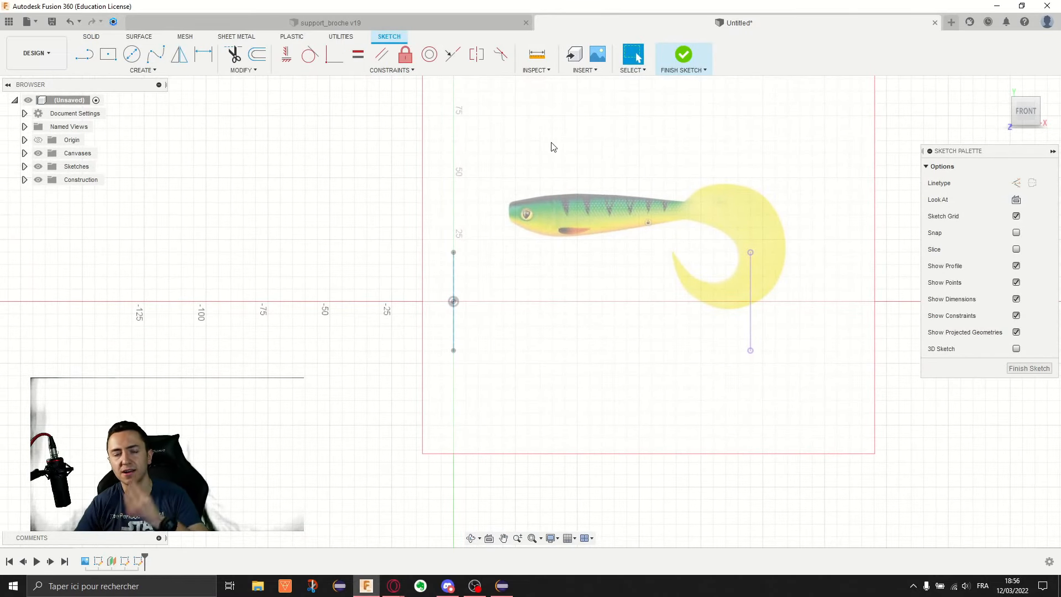
pyautogui.click(142, 70)
pyautogui.moveTo(146, 255)
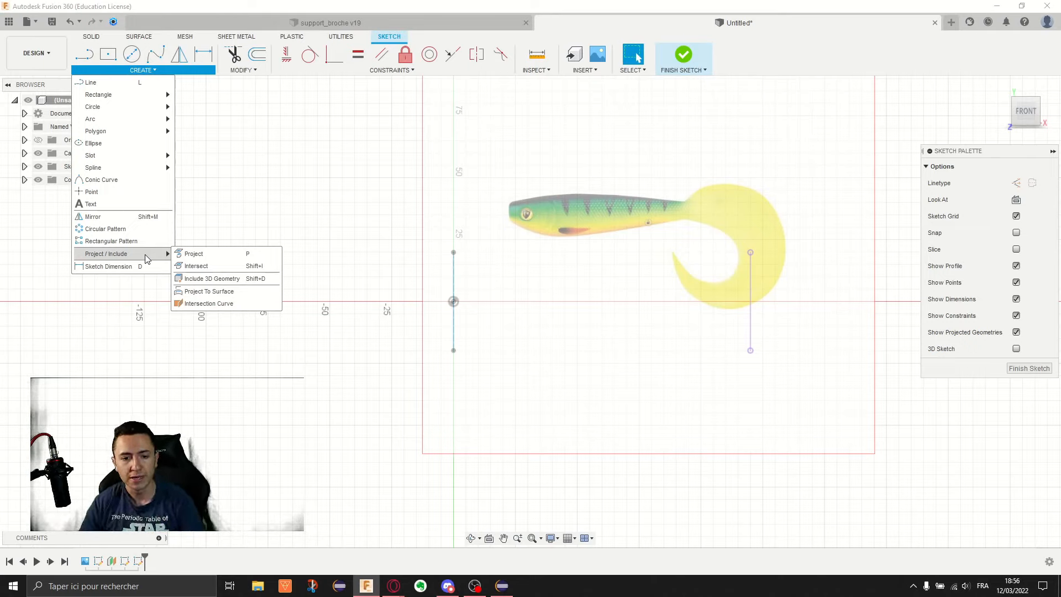
pyautogui.click(196, 266)
pyautogui.keyDown('shift'); pyautogui.moveTo(669, 309); pyautogui.dragTo(502, 218, button='middle'); pyautogui.keyUp('shift')
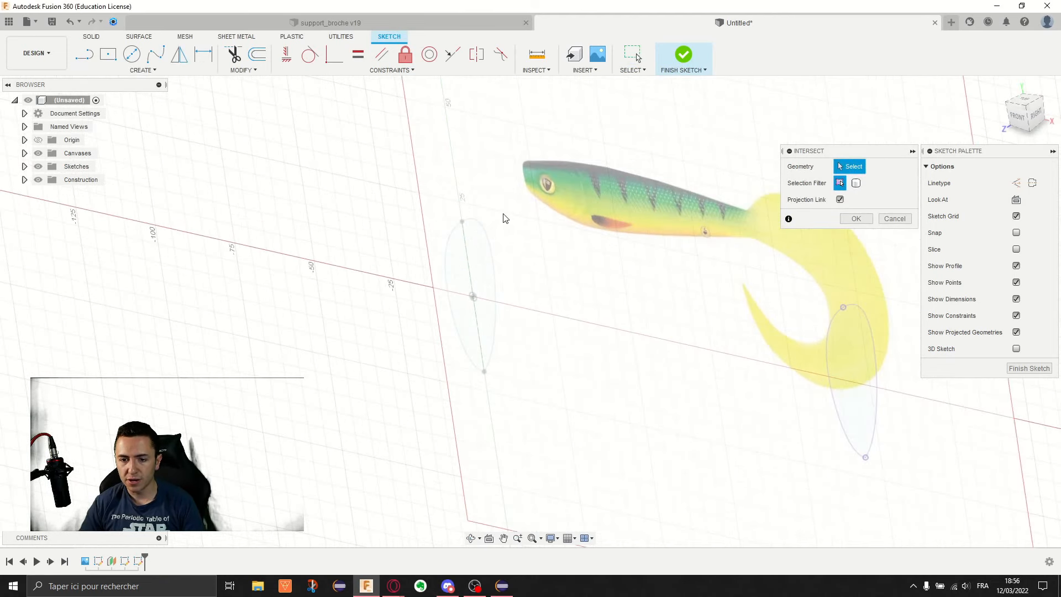
pyautogui.click(461, 224)
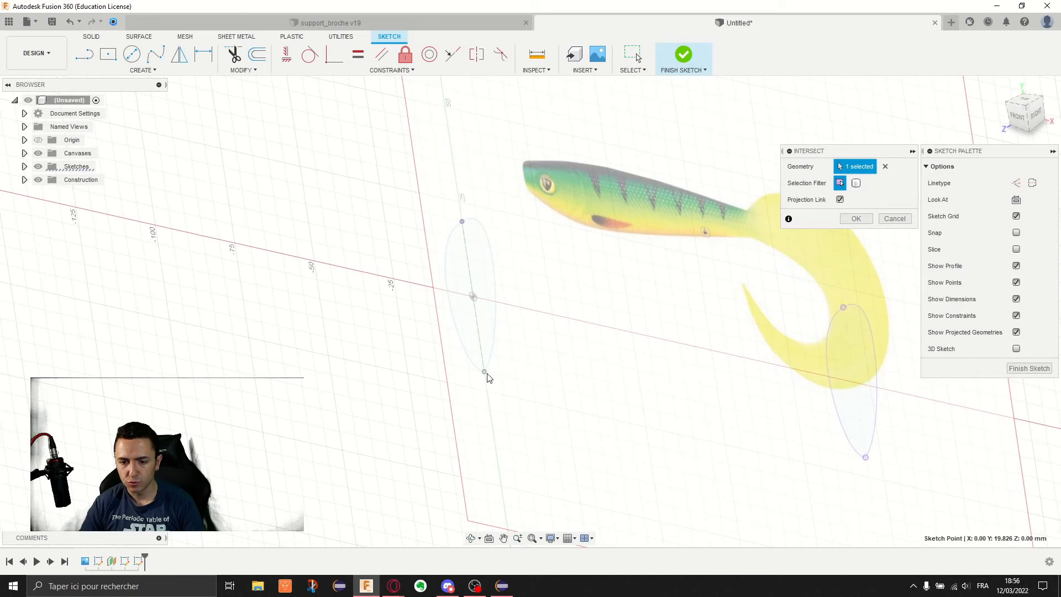
pyautogui.moveTo(487, 377)
pyautogui.mouseDown(button='middle')
pyautogui.moveTo(483, 346)
pyautogui.moveTo(629, 265)
pyautogui.mouseUp(button='middle')
pyautogui.click(631, 261)
pyautogui.click(654, 412)
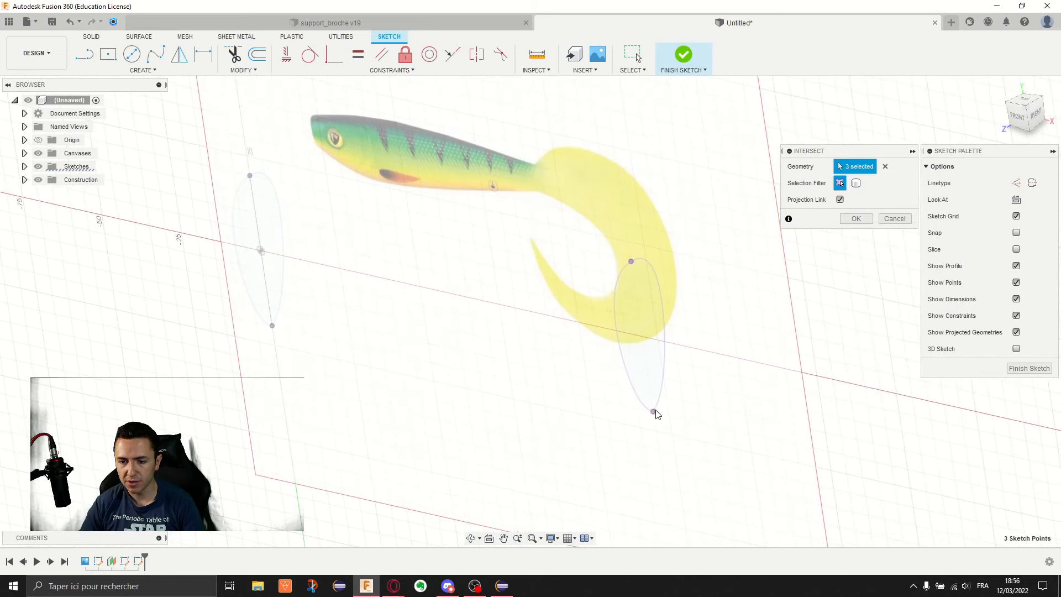
pyautogui.click(862, 219)
# Hide both body profile sketches and the reference canvas so only the intersected points remain in the front view.
pyautogui.keyDown('shift'); pyautogui.moveTo(431, 227); pyautogui.dragTo(514, 221, button='middle'); pyautogui.keyUp('shift')
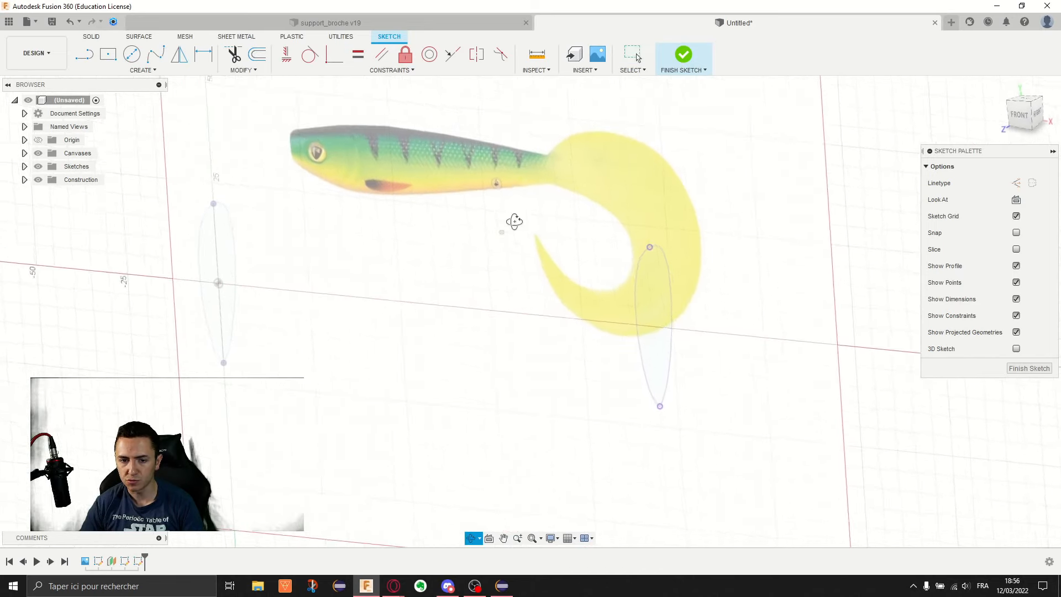
pyautogui.moveTo(400, 218); pyautogui.dragTo(523, 227, button='middle')
pyautogui.click(24, 166)
pyautogui.click(48, 179)
pyautogui.click(48, 193)
pyautogui.click(1021, 115)
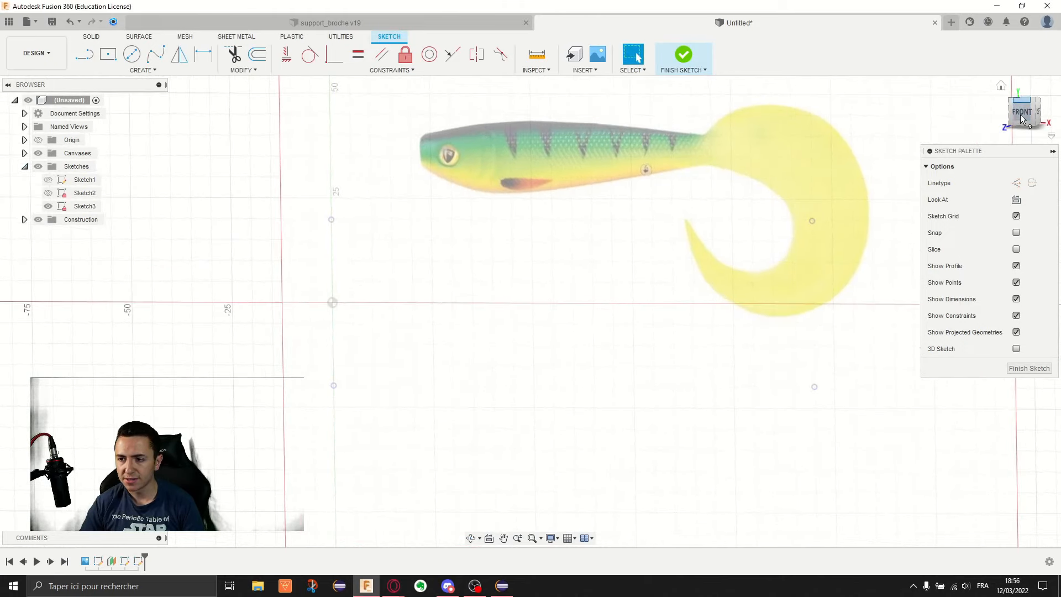
pyautogui.moveTo(565, 250); pyautogui.dragTo(433, 211, button='middle')
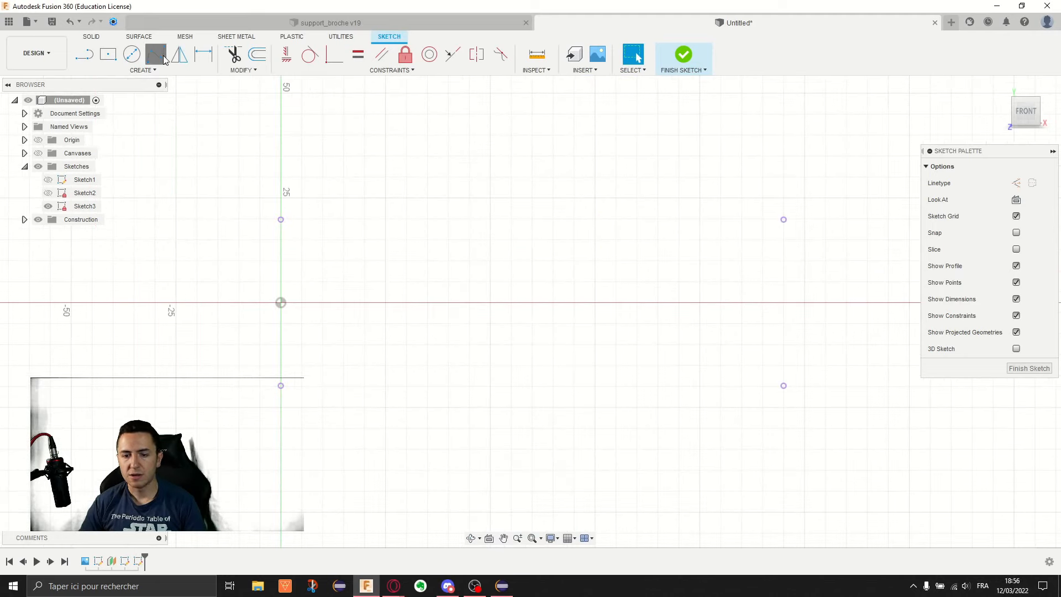
# Draw two straight fit-point splines between the profiles, one joining the upper points and one joining the lower points.
pyautogui.click(162, 58)
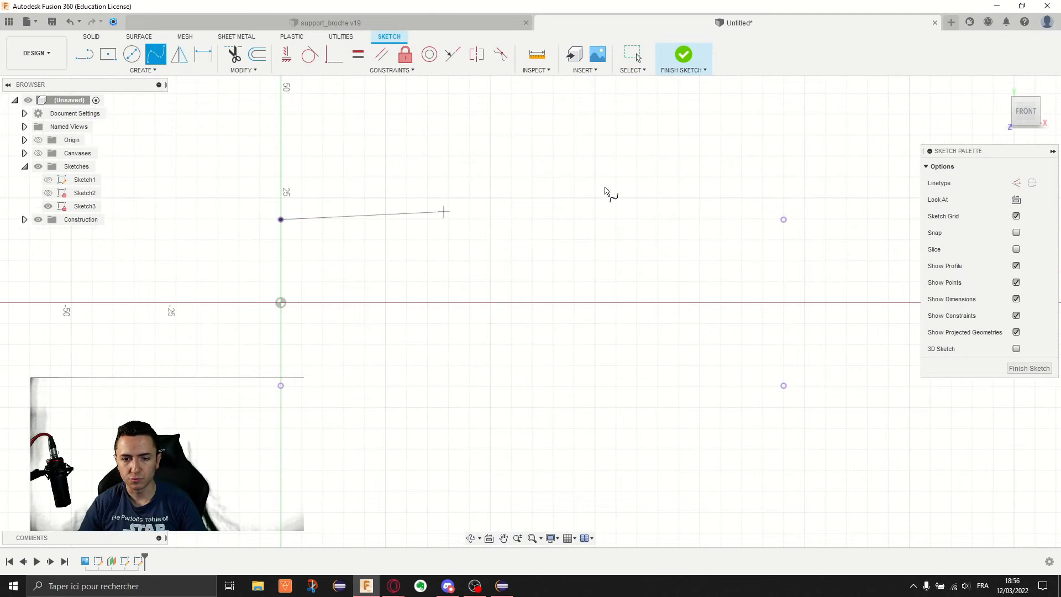
pyautogui.click(783, 220)
pyautogui.click(783, 243)
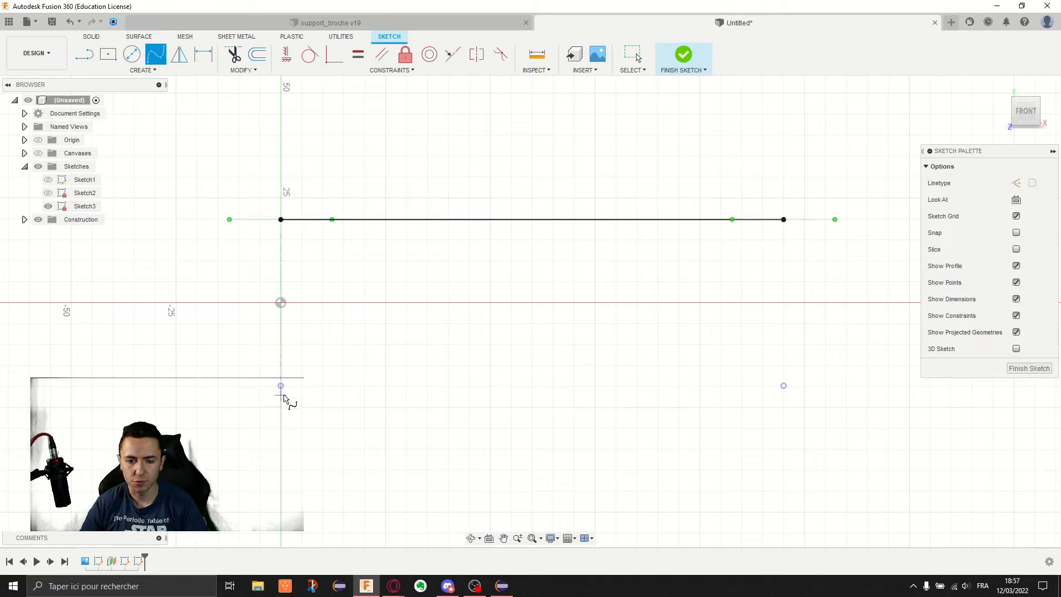
pyautogui.click(783, 385)
pyautogui.click(785, 420)
pyautogui.press('Escape')
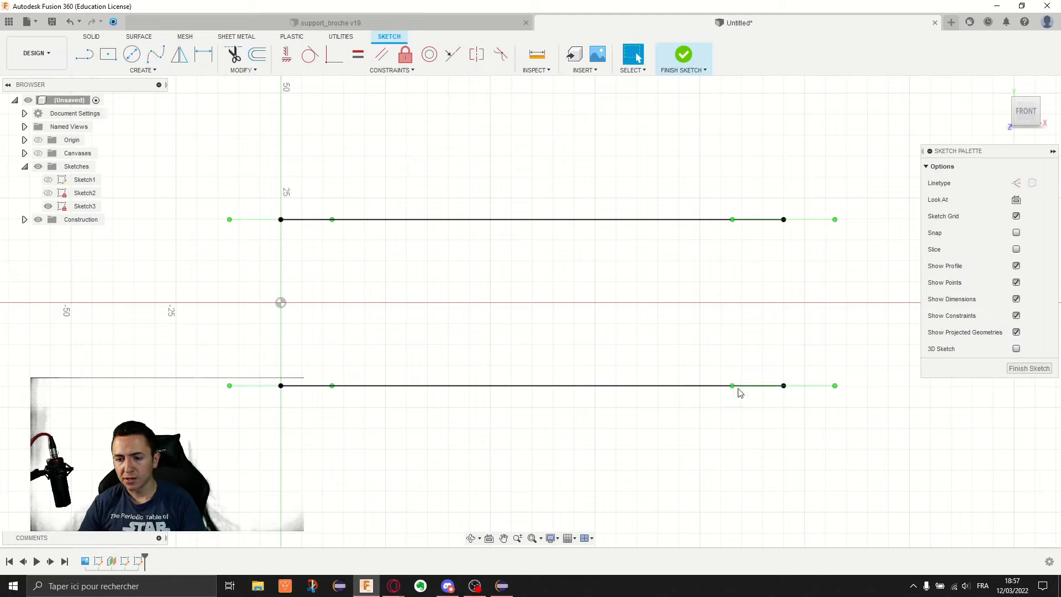
# Tilt the tangent handles at both ends of the lower spline to bow it downwards into a belly curve.
pyautogui.moveTo(733, 386); pyautogui.dragTo(730, 397)
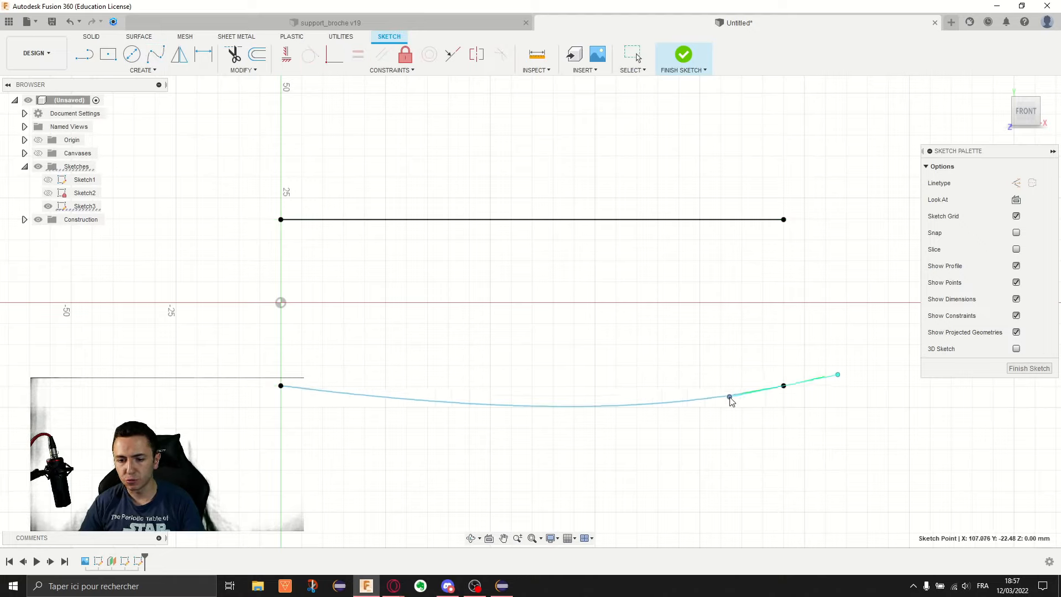
pyautogui.click(280, 386)
pyautogui.moveTo(330, 393); pyautogui.dragTo(326, 403)
pyautogui.moveTo(730, 397); pyautogui.dragTo(735, 400)
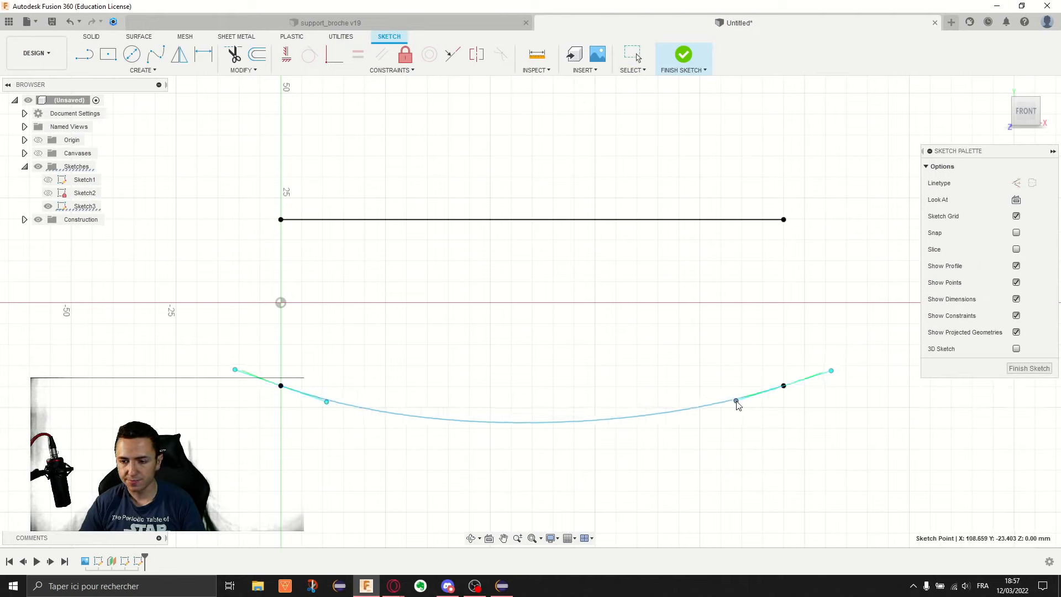
pyautogui.press('Escape')
# Arch the upper spline slightly upwards with its tail-end tangent handle, and deepen the lower spline's curve at both ends.
pyautogui.click(784, 220)
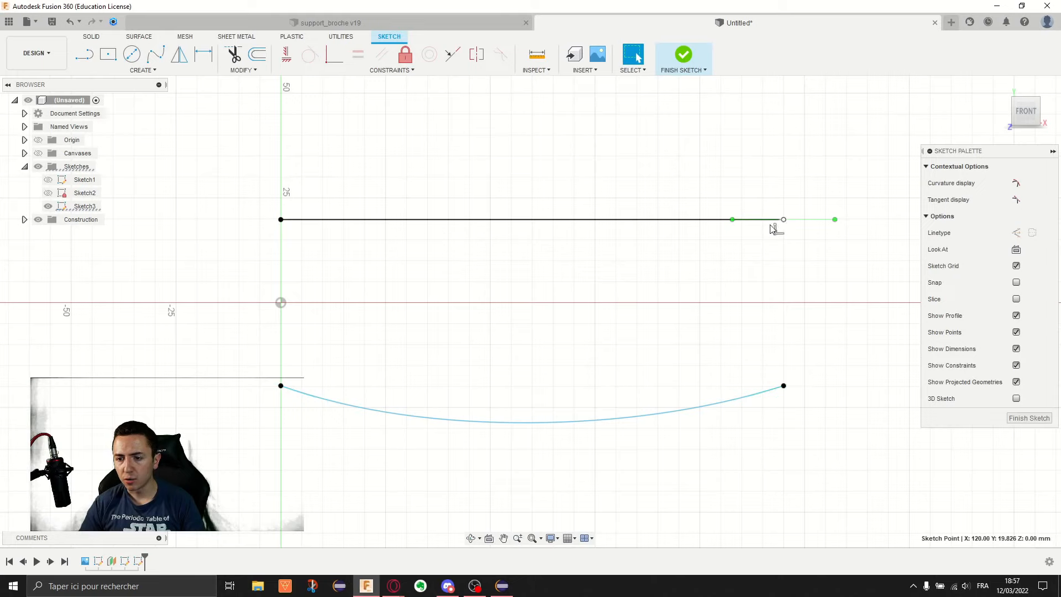
pyautogui.moveTo(734, 227); pyautogui.dragTo(725, 216)
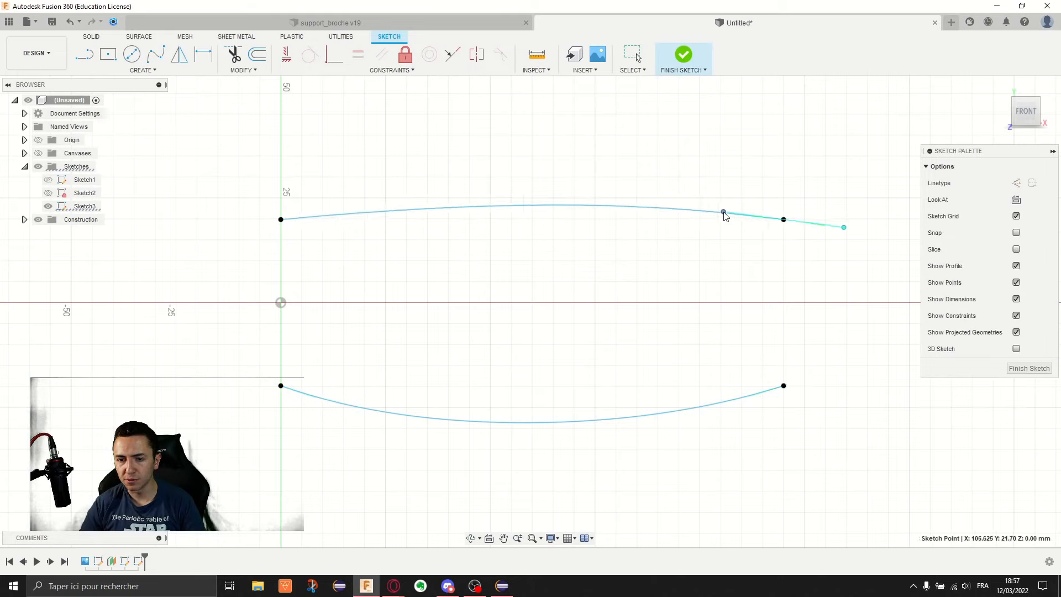
pyautogui.click(783, 385)
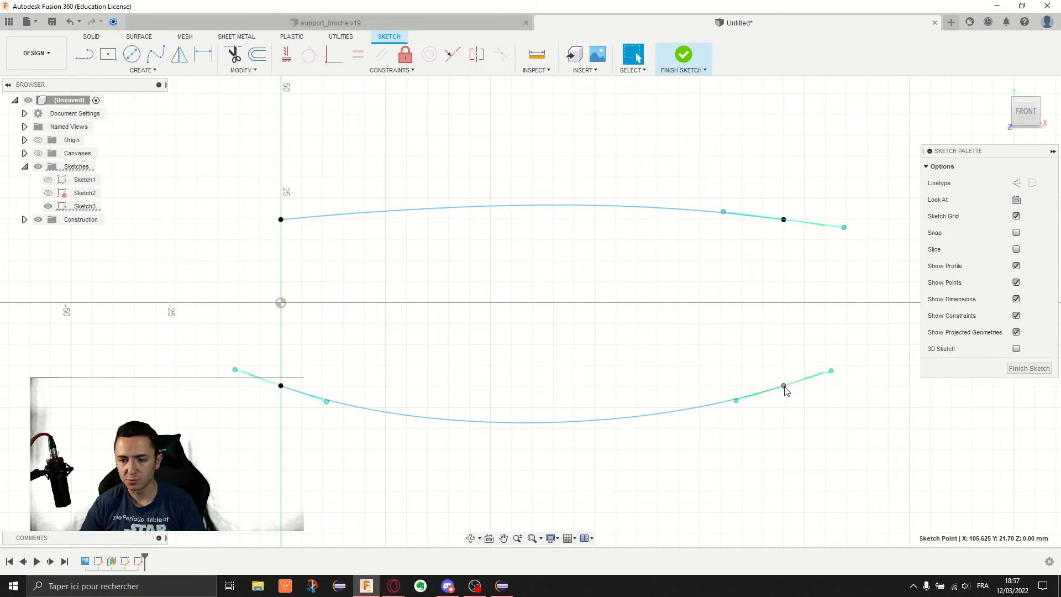
pyautogui.moveTo(744, 410); pyautogui.dragTo(745, 412)
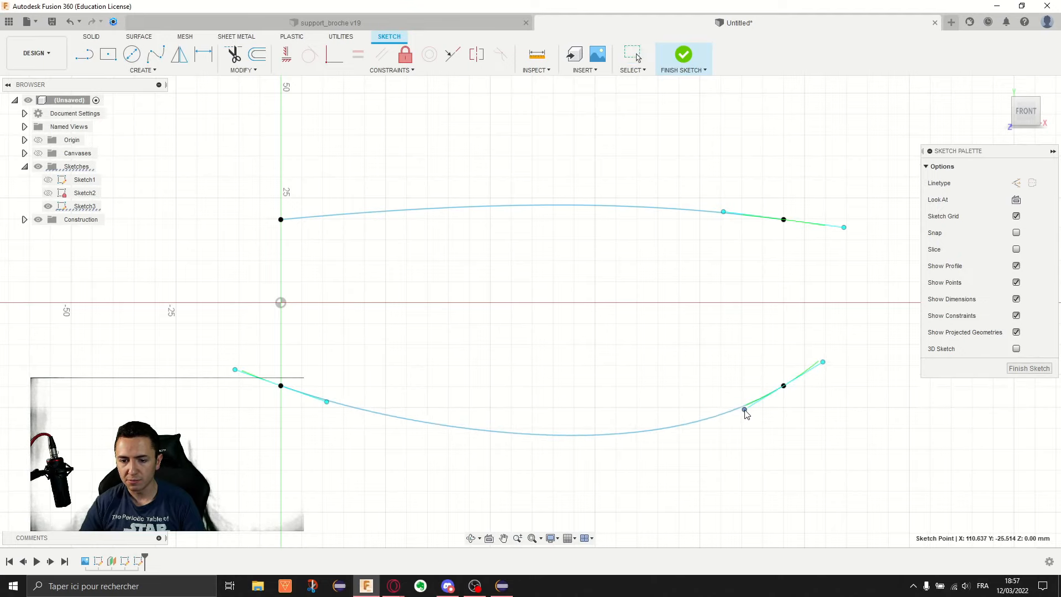
pyautogui.moveTo(327, 403); pyautogui.dragTo(319, 403)
# Show the reference canvas again and finish the sketch with the back and belly splines.
pyautogui.moveTo(765, 361); pyautogui.dragTo(705, 366, button='middle')
pyautogui.moveTo(351, 278); pyautogui.dragTo(471, 297, button='middle')
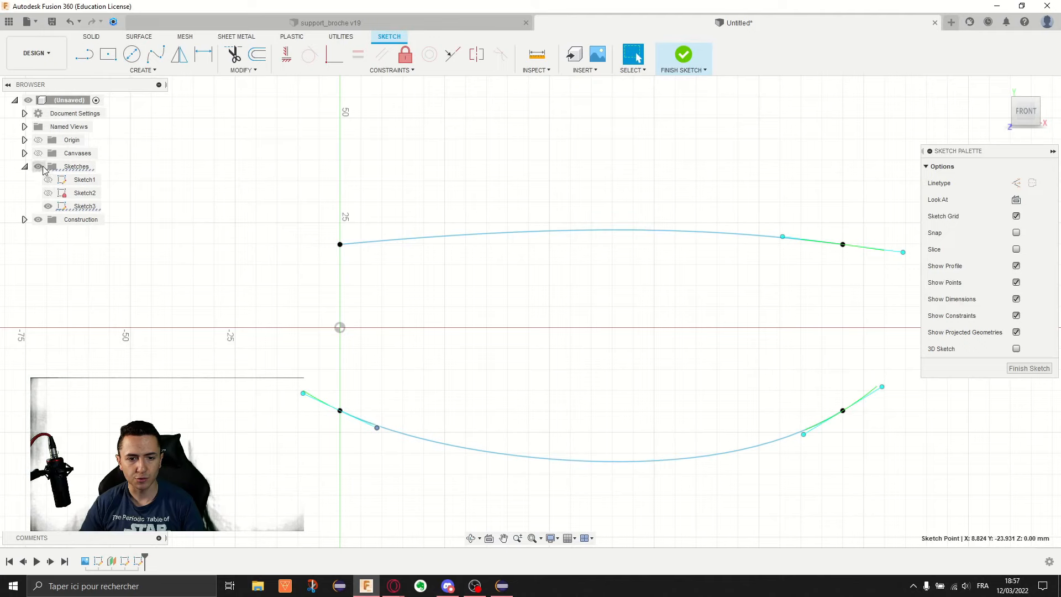
pyautogui.click(38, 153)
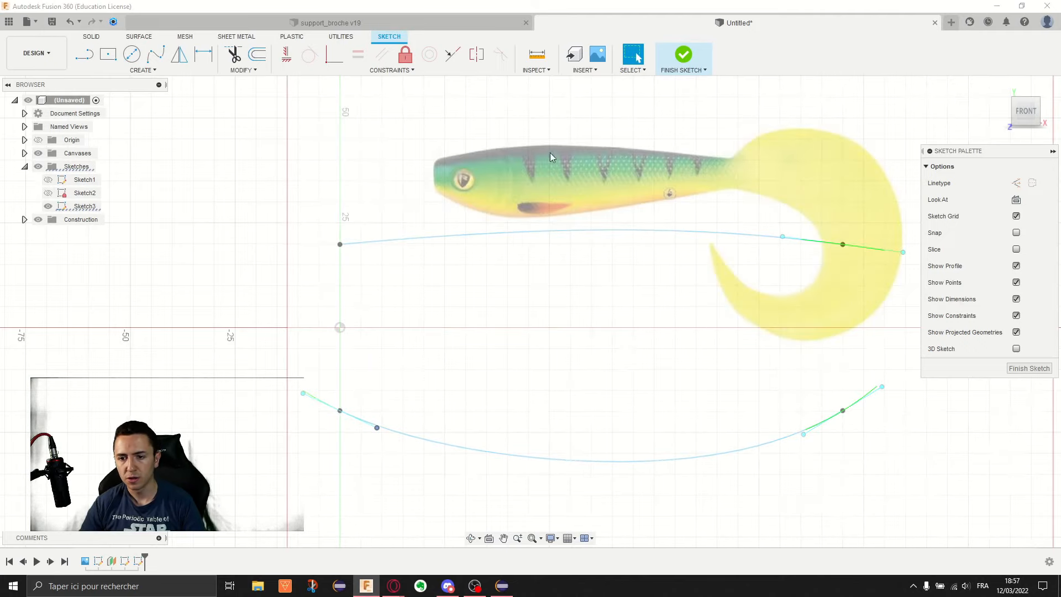
pyautogui.moveTo(663, 343)
pyautogui.mouseDown(button='middle')
pyautogui.moveTo(510, 300)
pyautogui.moveTo(551, 292)
pyautogui.moveTo(576, 336)
pyautogui.mouseUp(button='middle')
pyautogui.click(1035, 368)
pyautogui.moveTo(350, 399); pyautogui.dragTo(461, 394, button='middle')
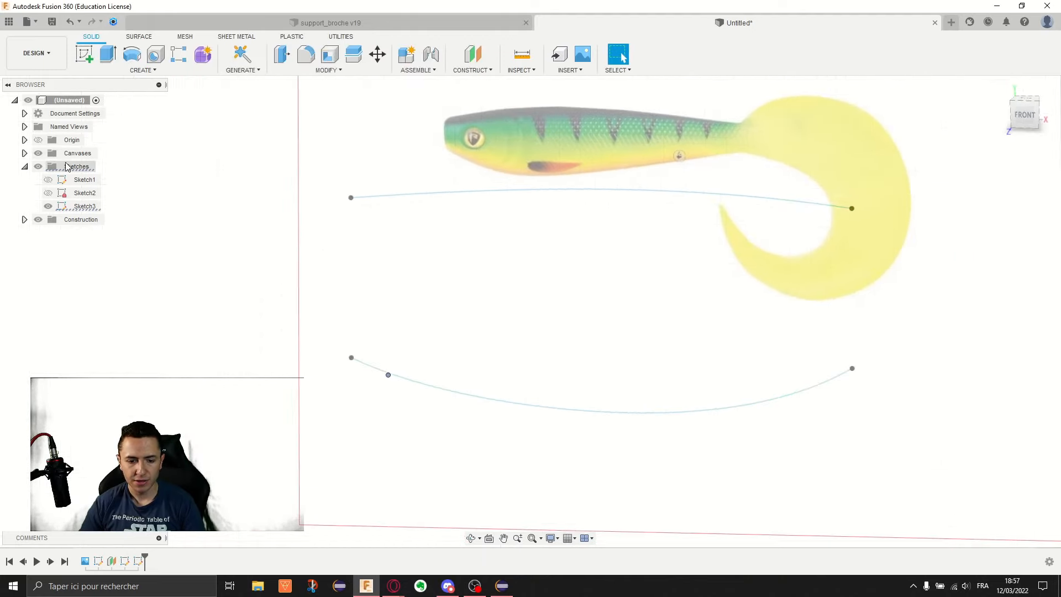
# Show both body profile sketches alongside the guide splines and start a Loft.
pyautogui.click(48, 193)
pyautogui.click(48, 179)
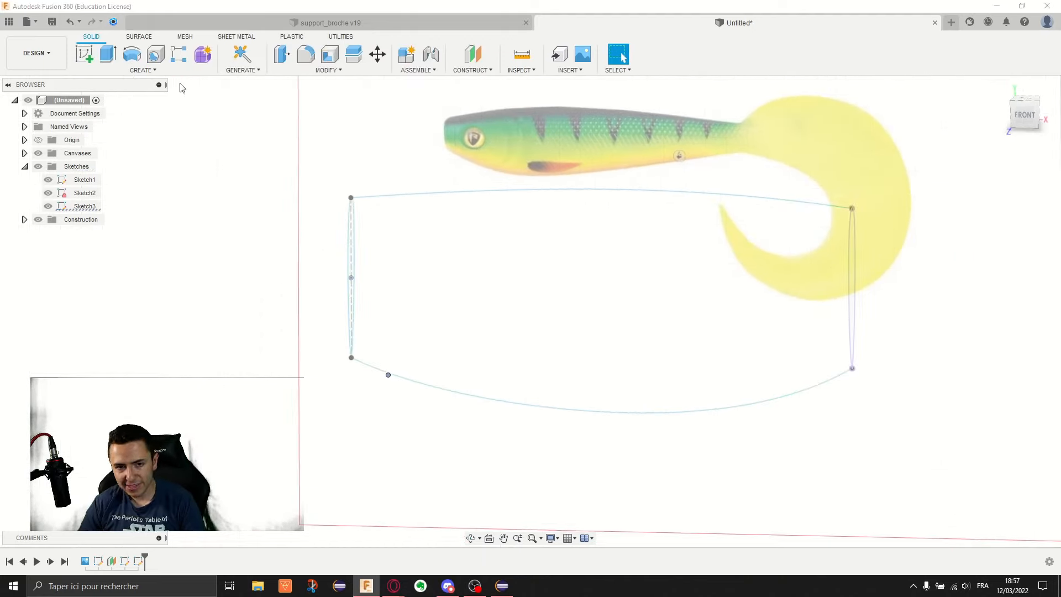
pyautogui.click(143, 70)
pyautogui.click(104, 167)
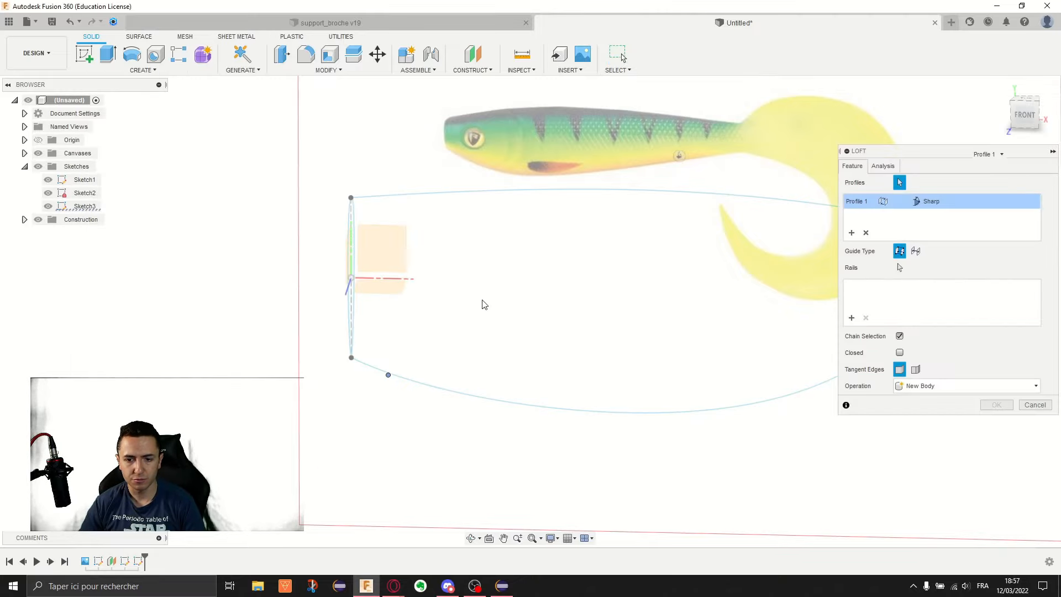
pyautogui.keyDown('shift'); pyautogui.moveTo(484, 304); pyautogui.dragTo(428, 296, button='middle'); pyautogui.keyUp('shift')
pyautogui.click(358, 232)
pyautogui.keyDown('shift'); pyautogui.moveTo(364, 235); pyautogui.dragTo(426, 245, button='middle'); pyautogui.keyUp('shift')
pyautogui.moveTo(680, 281); pyautogui.dragTo(527, 262, button='middle')
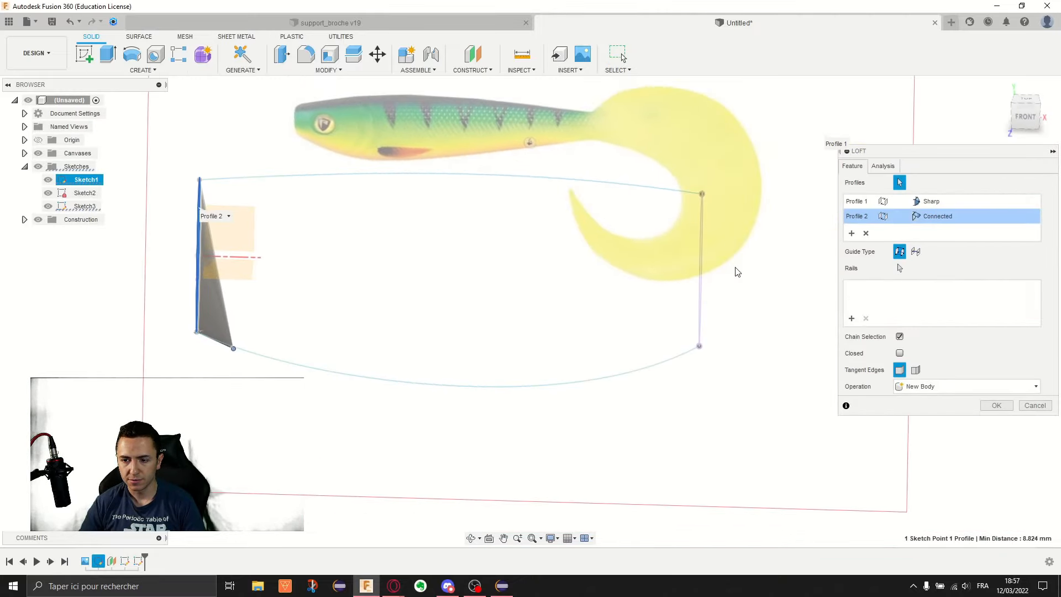
pyautogui.click(866, 233)
pyautogui.click(866, 233)
# Select the head-end and tail-end egg-shaped outlines as the two loft profiles.
pyautogui.keyDown('shift'); pyautogui.moveTo(196, 252); pyautogui.dragTo(448, 207, button='middle'); pyautogui.keyUp('shift')
pyautogui.click(182, 219)
pyautogui.click(633, 241)
pyautogui.moveTo(603, 266); pyautogui.dragTo(763, 305, button='middle')
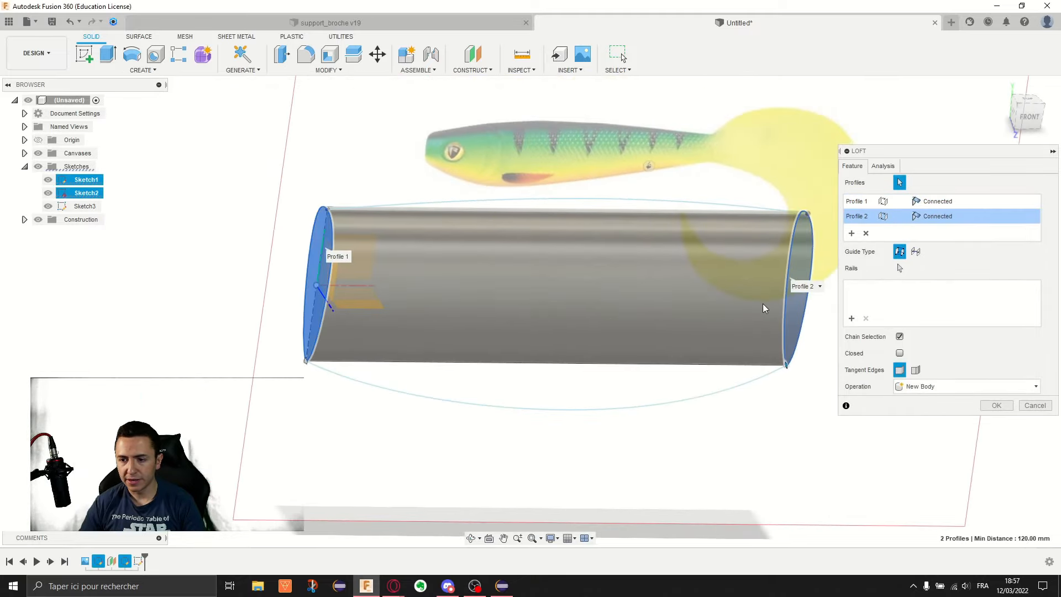
# Add the upper back spline and lower belly spline as loft rails and create the loft as a new body.
pyautogui.click(851, 319)
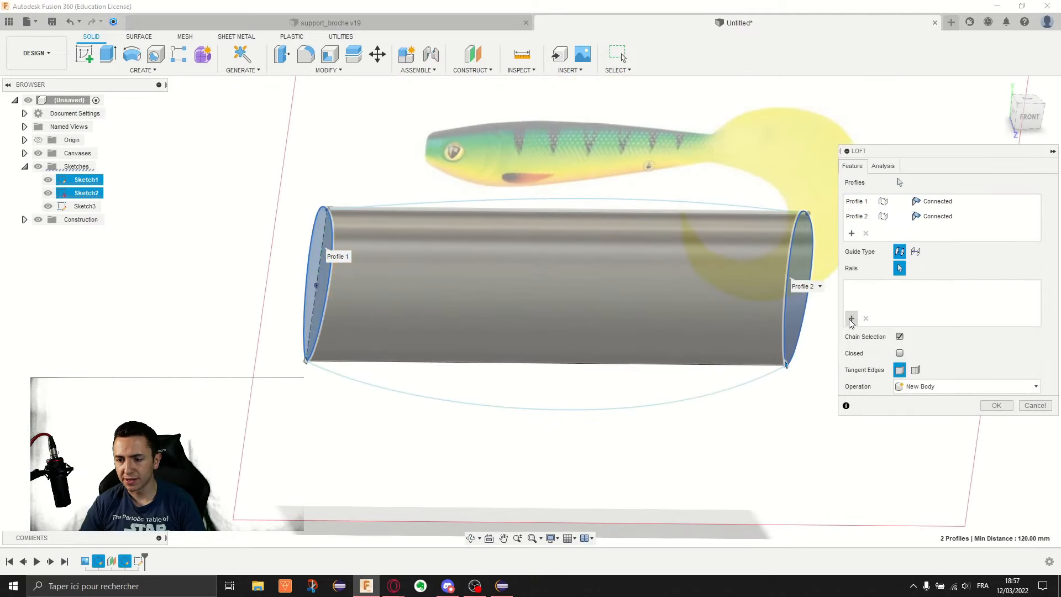
pyautogui.click(439, 202)
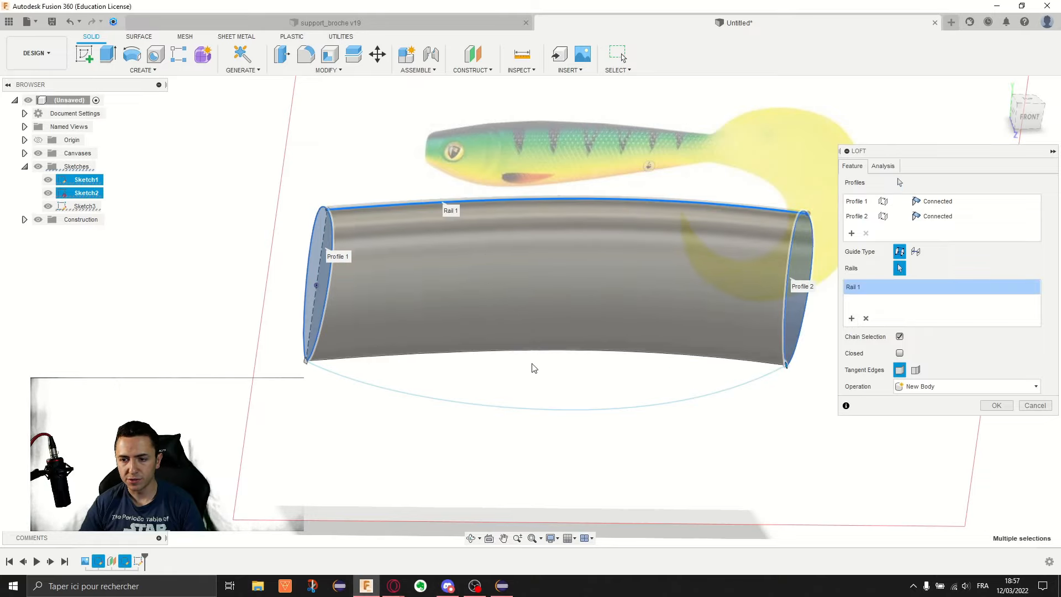
pyautogui.click(525, 409)
pyautogui.keyDown('shift'); pyautogui.moveTo(525, 410); pyautogui.dragTo(550, 347, button='middle'); pyautogui.keyUp('shift')
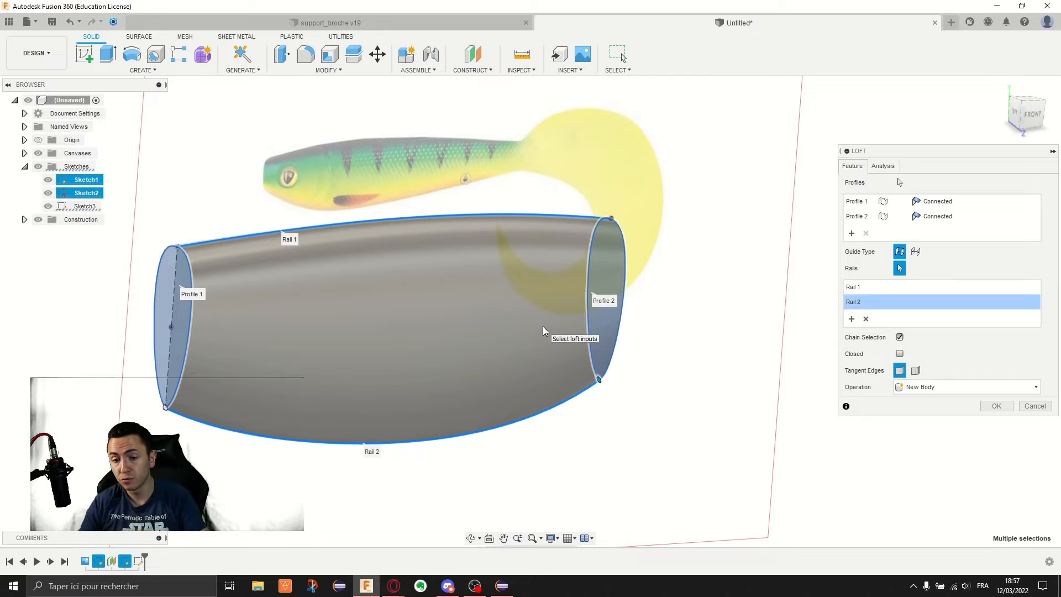
pyautogui.keyDown('shift'); pyautogui.moveTo(513, 325); pyautogui.dragTo(440, 304, button='middle'); pyautogui.keyUp('shift')
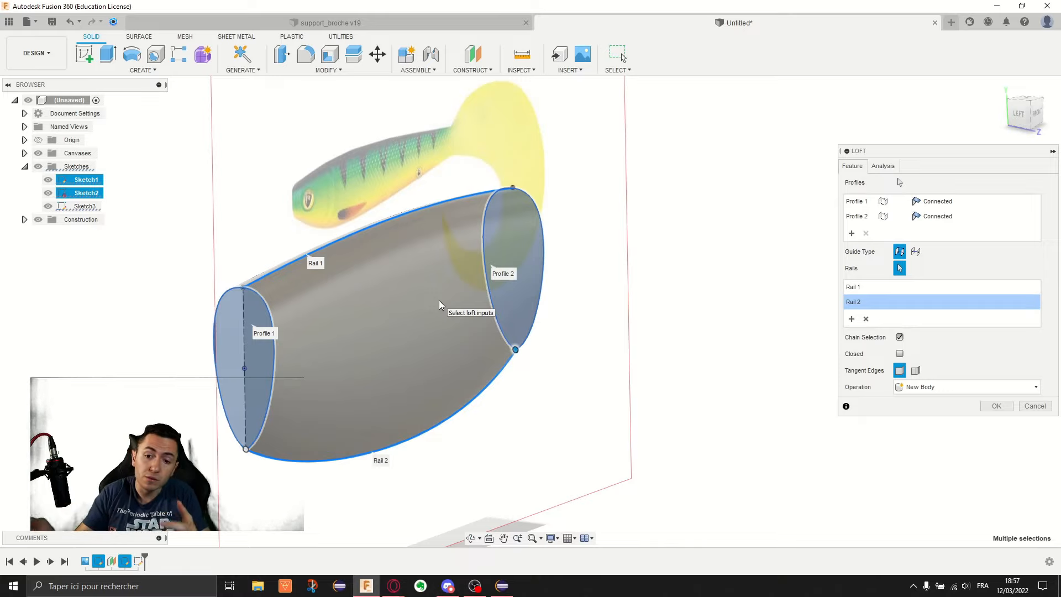
pyautogui.click(996, 406)
pyautogui.keyDown('shift'); pyautogui.moveTo(711, 339); pyautogui.dragTo(649, 305, button='middle'); pyautogui.keyUp('shift')
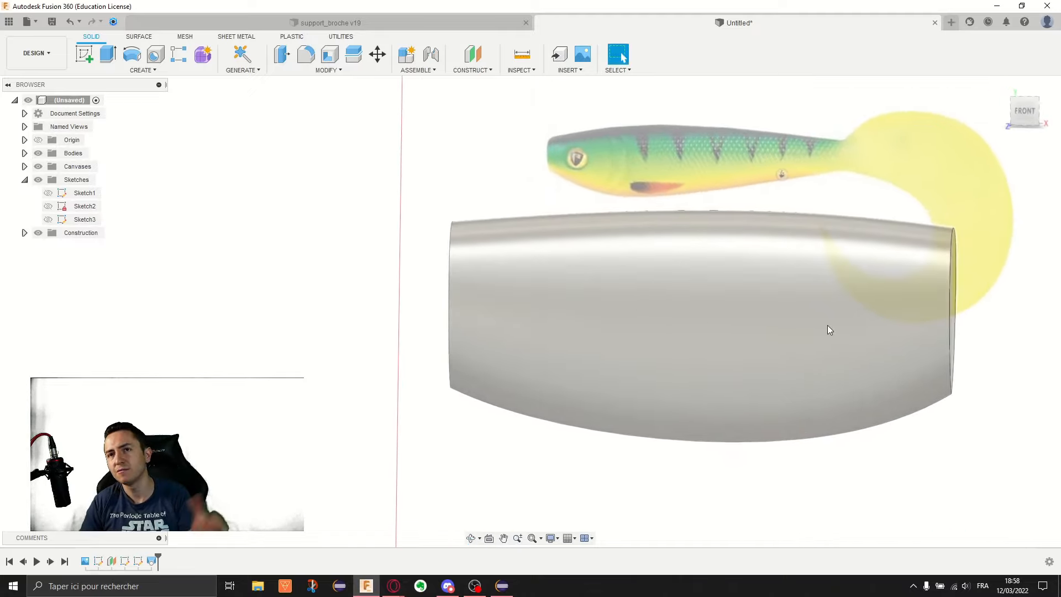
pyautogui.moveTo(812, 342); pyautogui.dragTo(740, 326, button='middle')
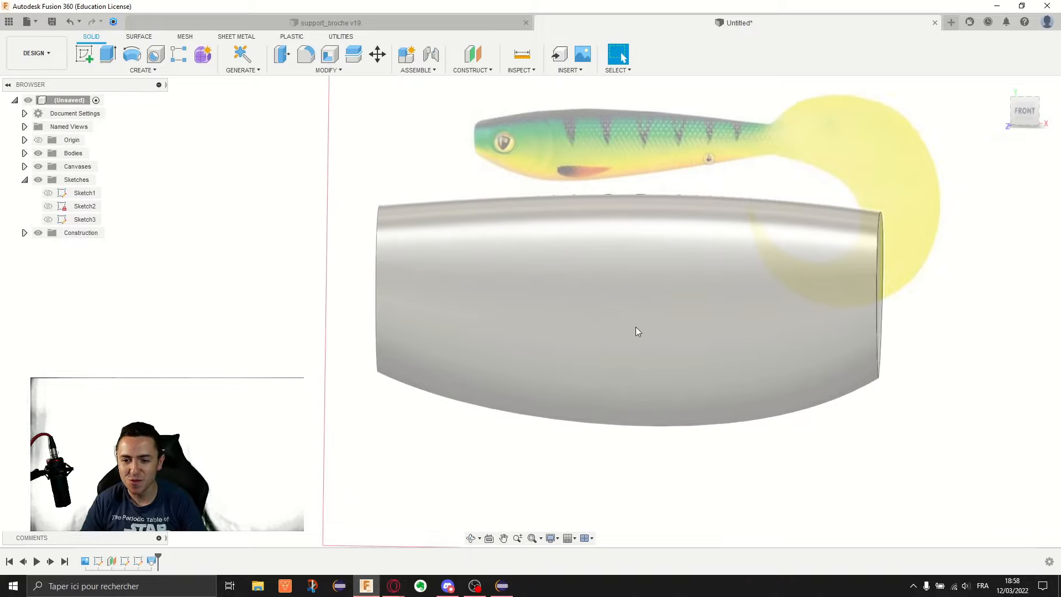
pyautogui.moveTo(638, 331); pyautogui.dragTo(774, 345, button='middle')
pyautogui.moveTo(654, 288); pyautogui.dragTo(520, 265, button='middle')
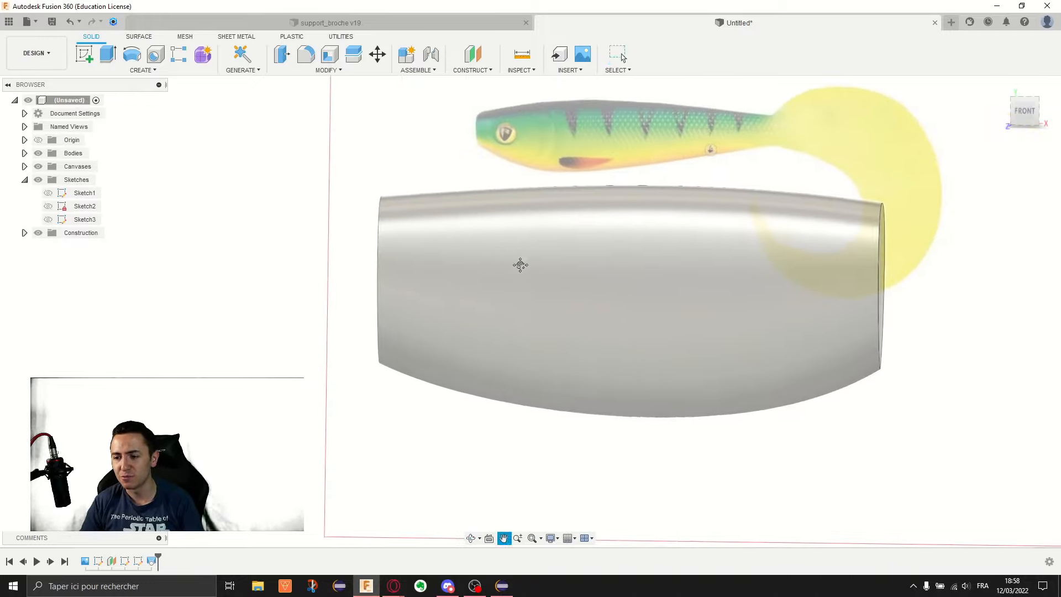
# Edit the tail-end profile sketch, offset its egg-shaped outline 4 mm inwards and finish the sketch.
pyautogui.keyDown('shift'); pyautogui.moveTo(913, 297); pyautogui.dragTo(592, 309, button='middle'); pyautogui.keyUp('shift')
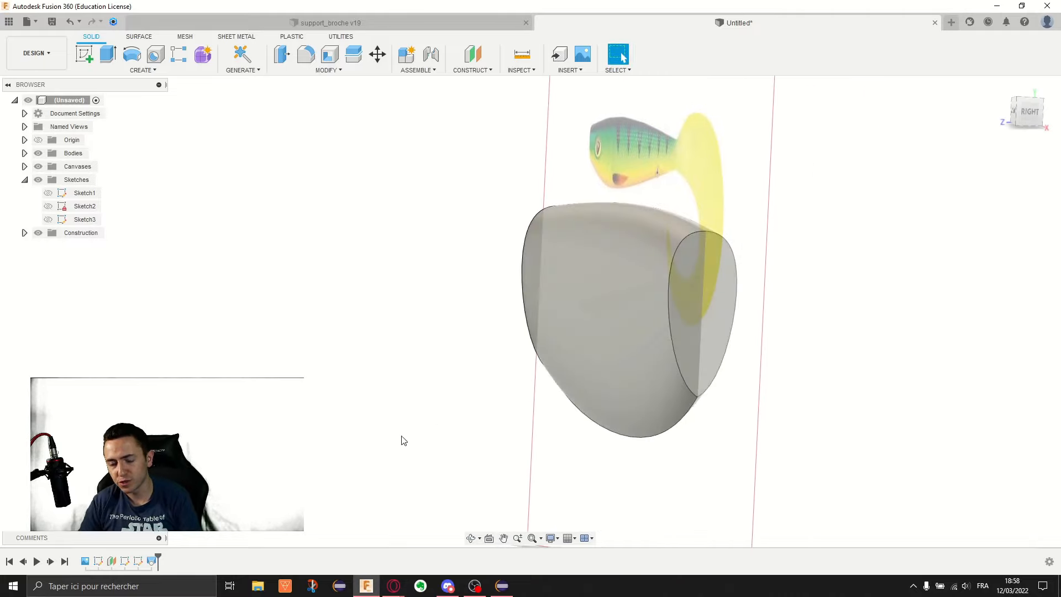
pyautogui.click(98, 561)
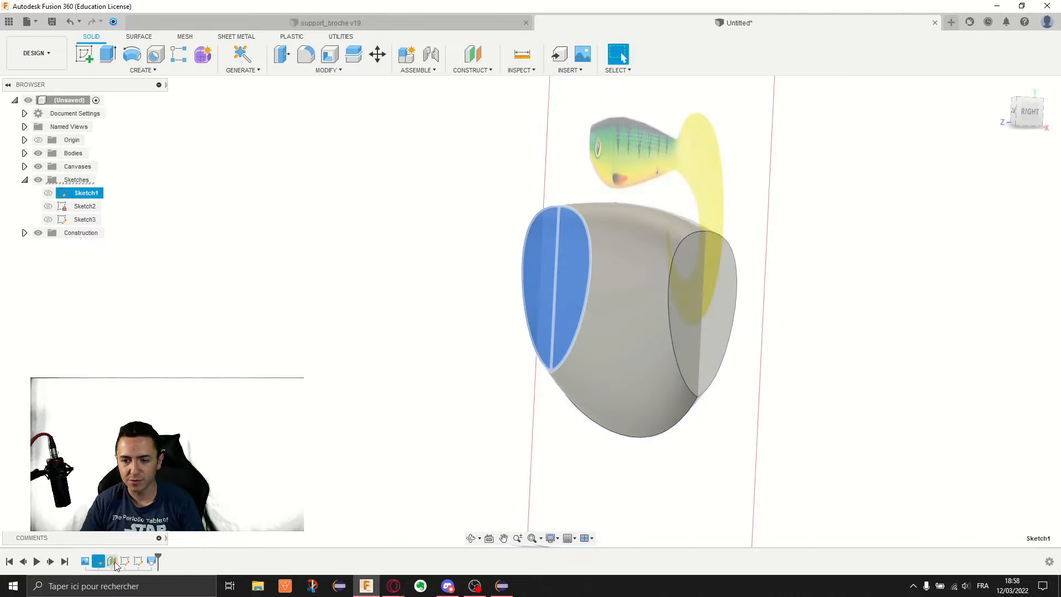
pyautogui.click(126, 562)
pyautogui.rightClick(126, 562)
pyautogui.click(197, 450)
pyautogui.moveTo(593, 314); pyautogui.dragTo(696, 320, button='middle')
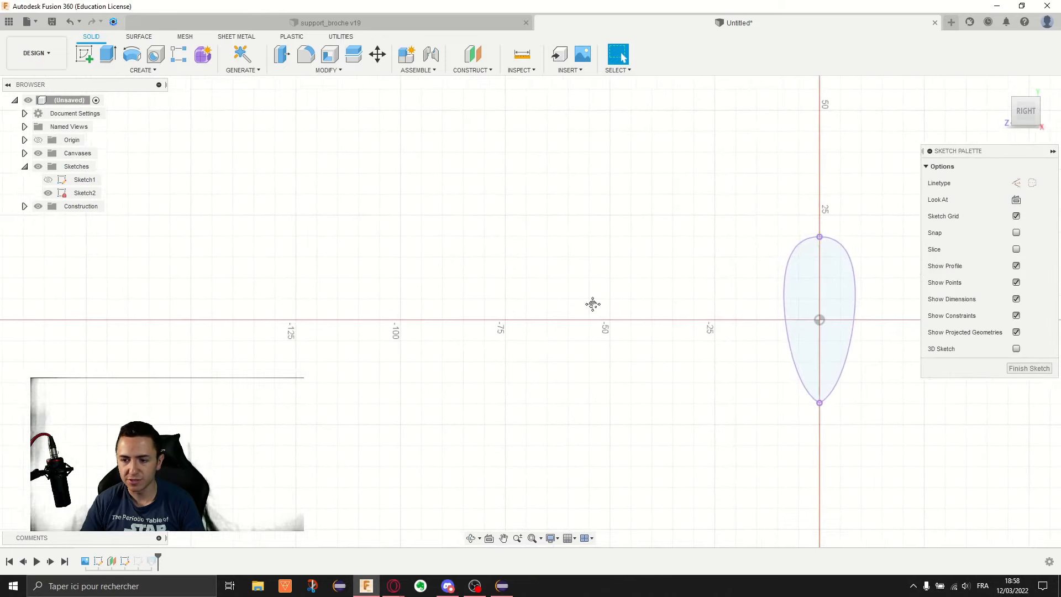
pyautogui.click(570, 225)
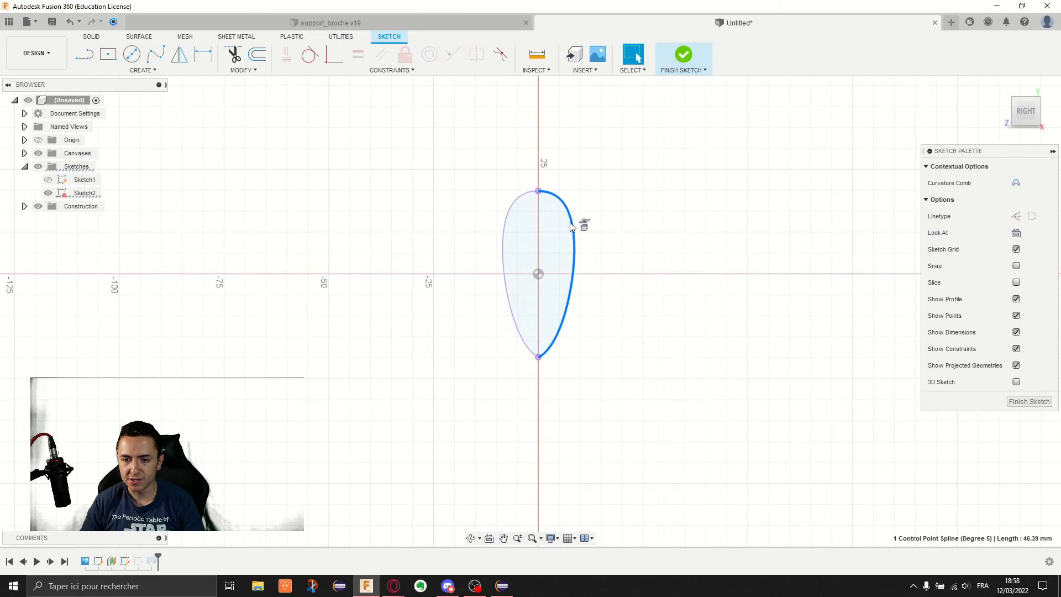
pyautogui.scroll(2, 570, 172)
pyautogui.press('o')
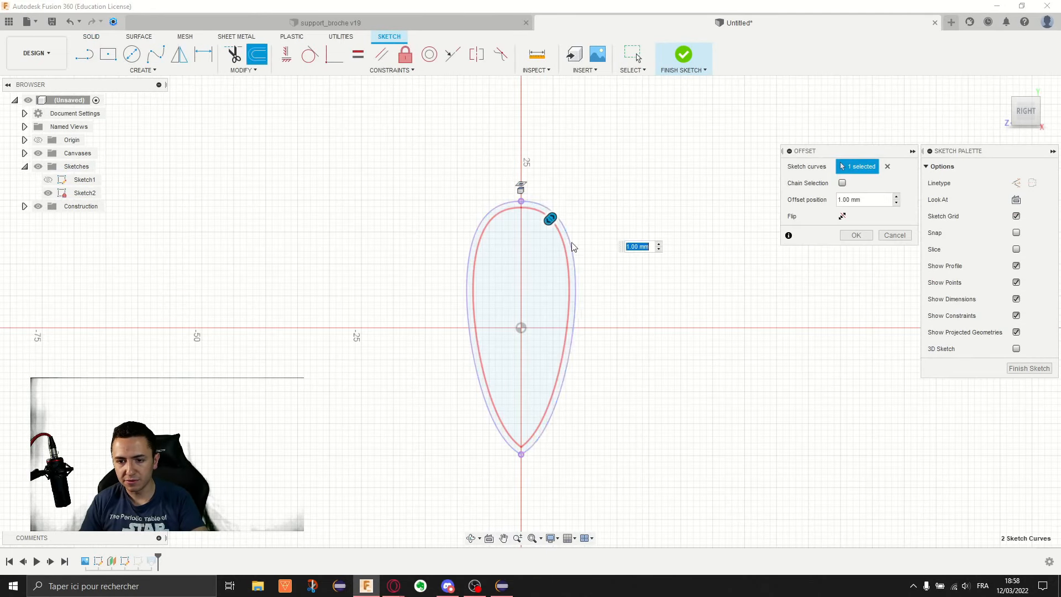
pyautogui.moveTo(551, 219); pyautogui.dragTo(537, 232)
pyautogui.scroll(1, 596, 306)
pyautogui.write('4')
pyautogui.press('Return')
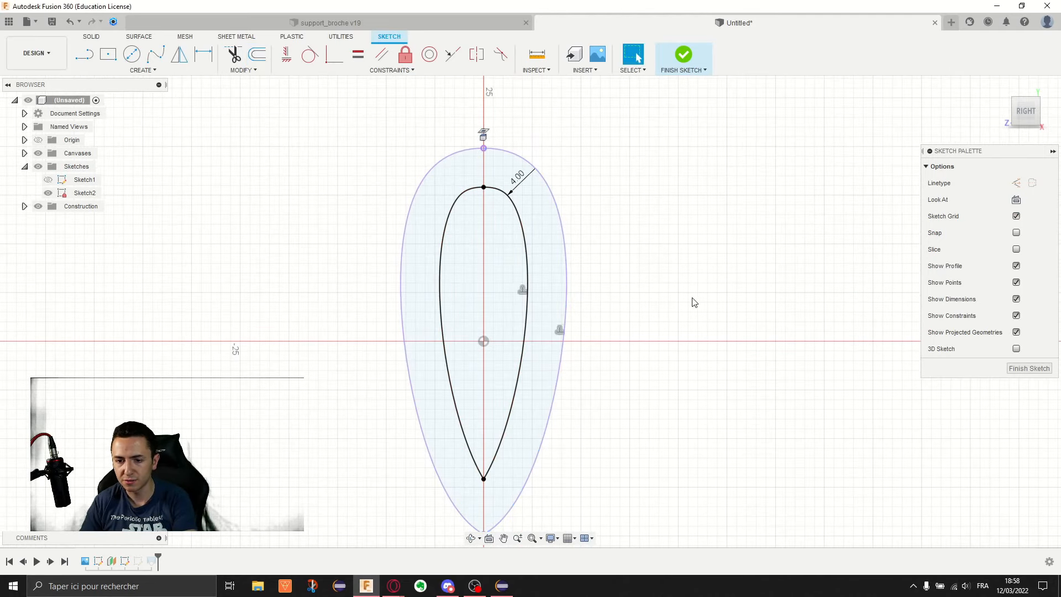
pyautogui.scroll(-2, 659, 343)
pyautogui.keyDown('shift'); pyautogui.moveTo(660, 343); pyautogui.dragTo(829, 337, button='middle'); pyautogui.keyUp('shift')
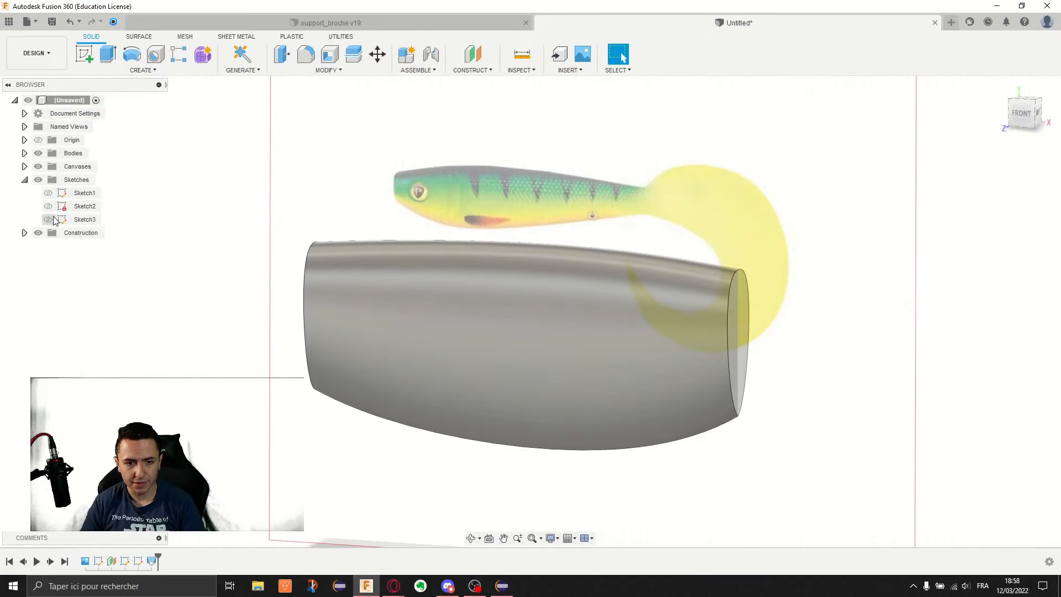
# Try to replace the loft's tail-end profile with the inner offset outline while keeping both rails.
pyautogui.click(151, 561)
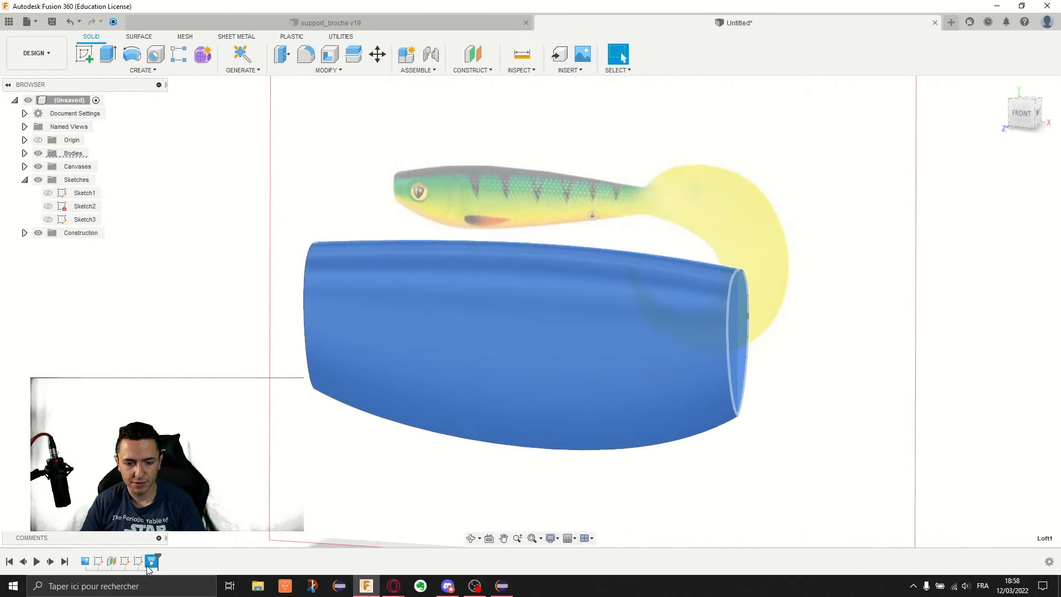
pyautogui.rightClick(151, 560)
pyautogui.click(171, 449)
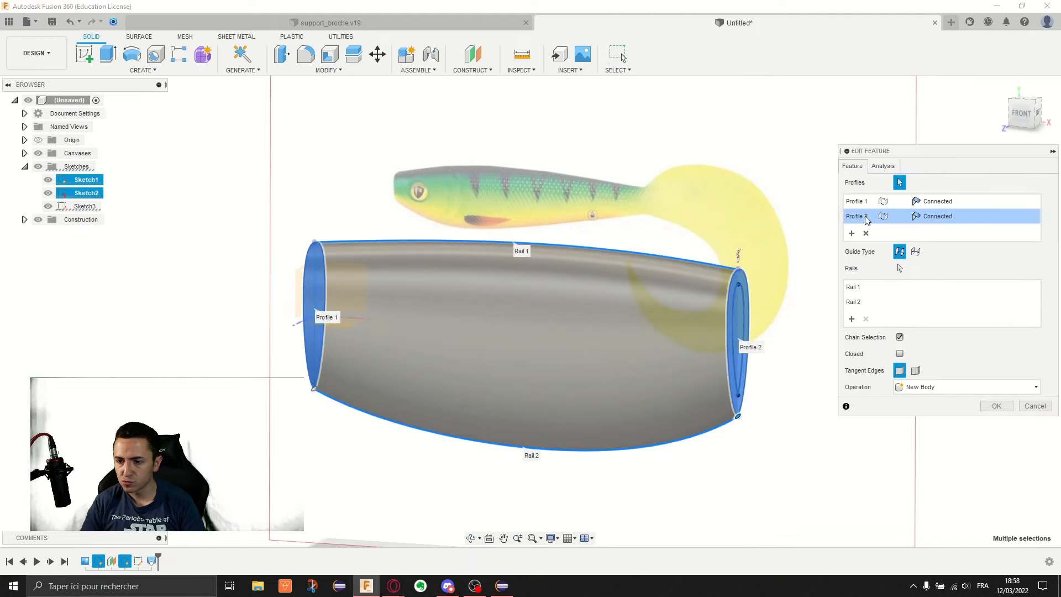
pyautogui.click(865, 232)
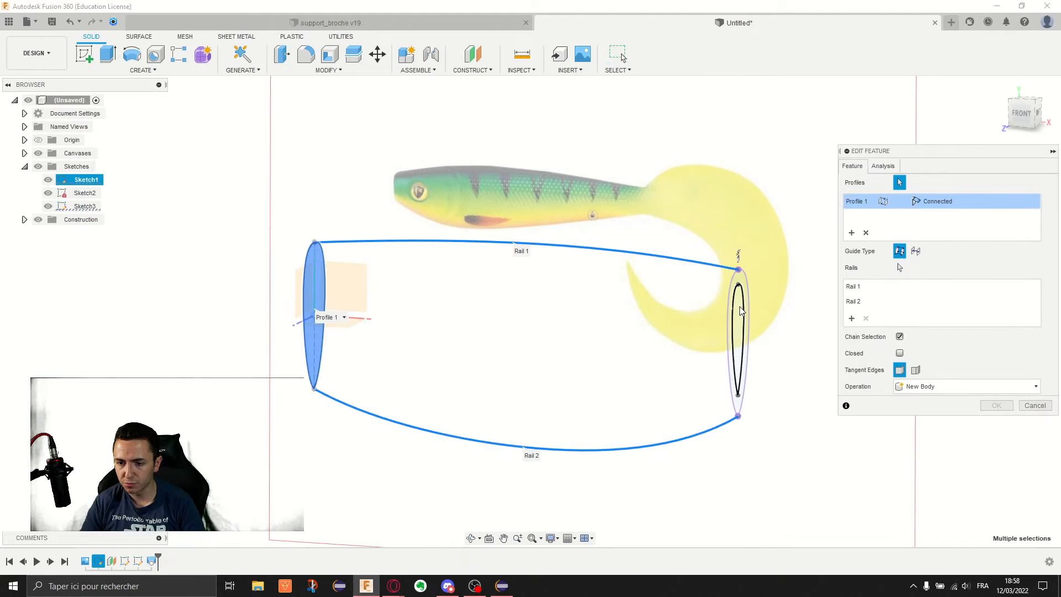
pyautogui.click(740, 306)
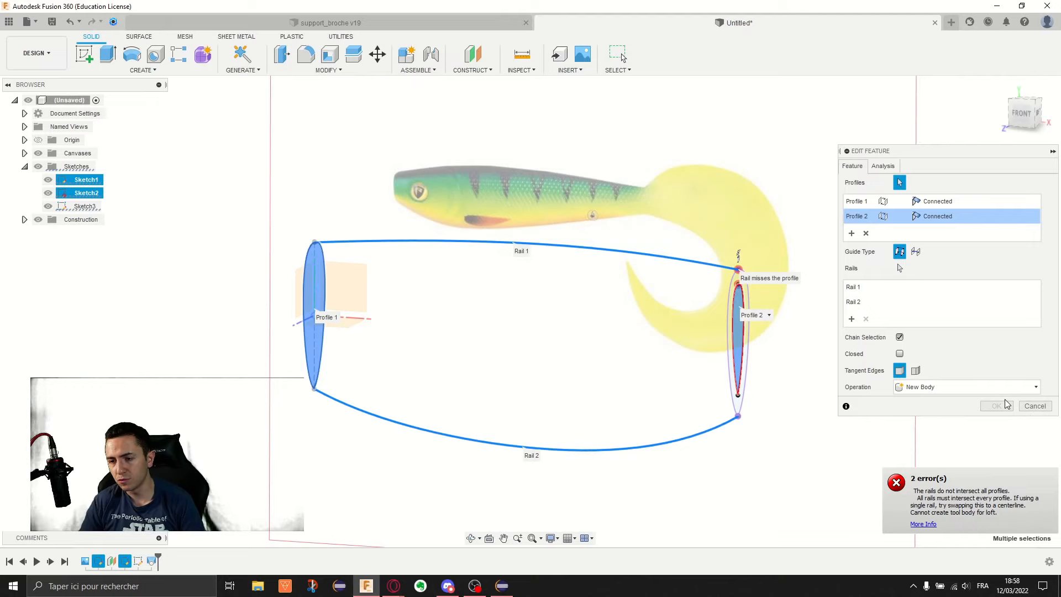
pyautogui.scroll(5, 762, 274)
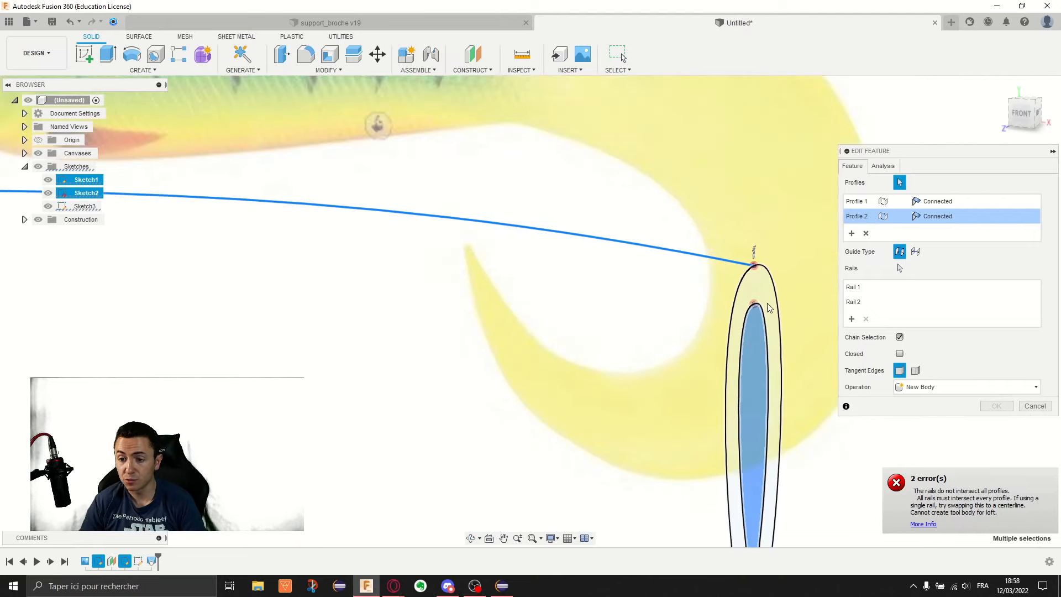
pyautogui.scroll(-5, 768, 307)
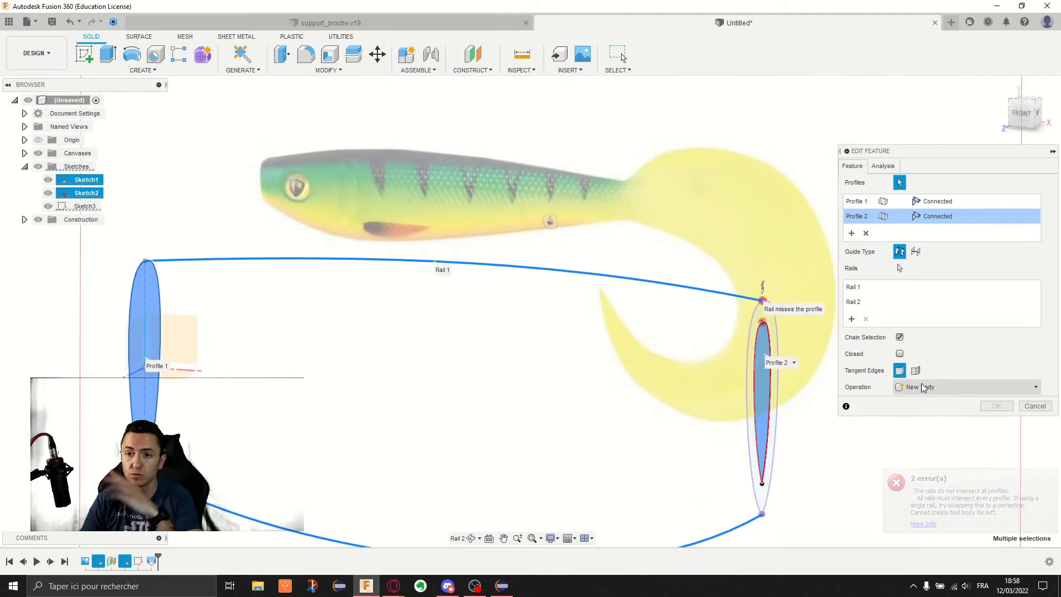
pyautogui.press('Escape')
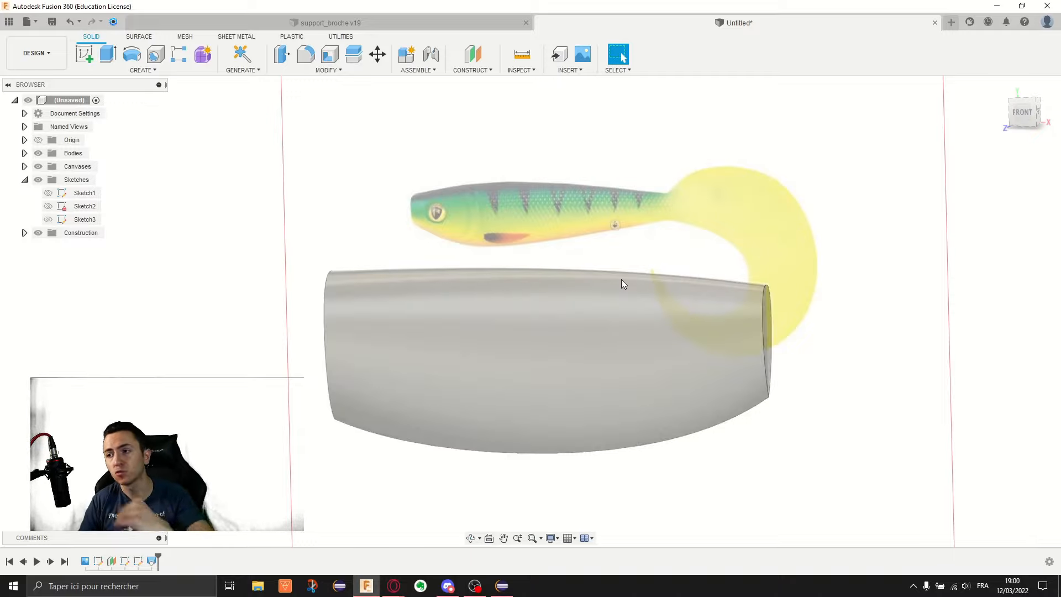
# Examine the lofted body's tail-end face and compare it with the curled tail on the reference canvas.
pyautogui.keyDown('shift'); pyautogui.moveTo(789, 296); pyautogui.dragTo(668, 282, button='middle'); pyautogui.keyUp('shift')
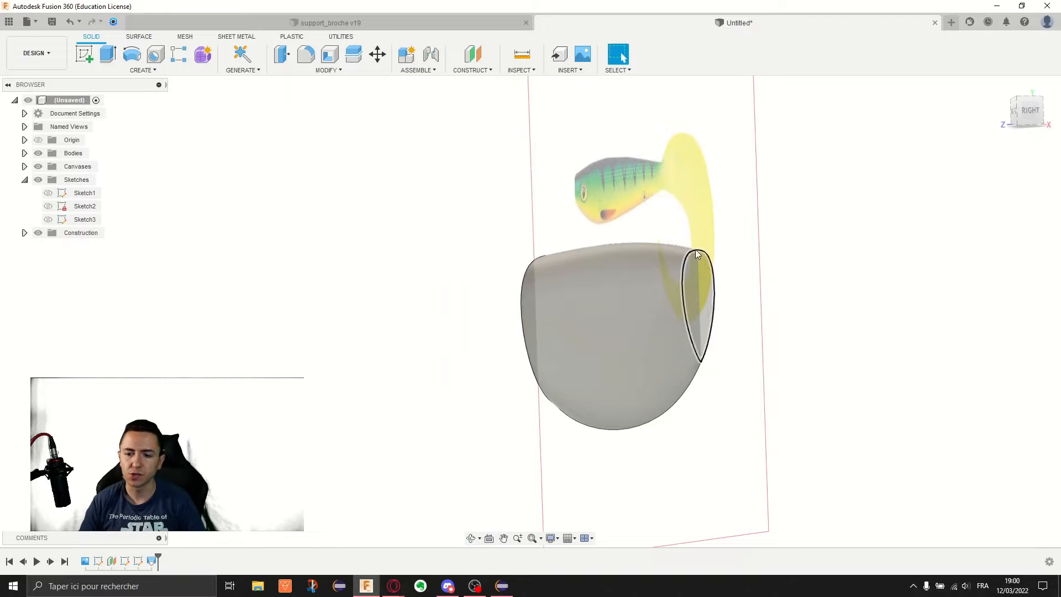
pyautogui.moveTo(567, 218); pyautogui.dragTo(412, 152, button='middle')
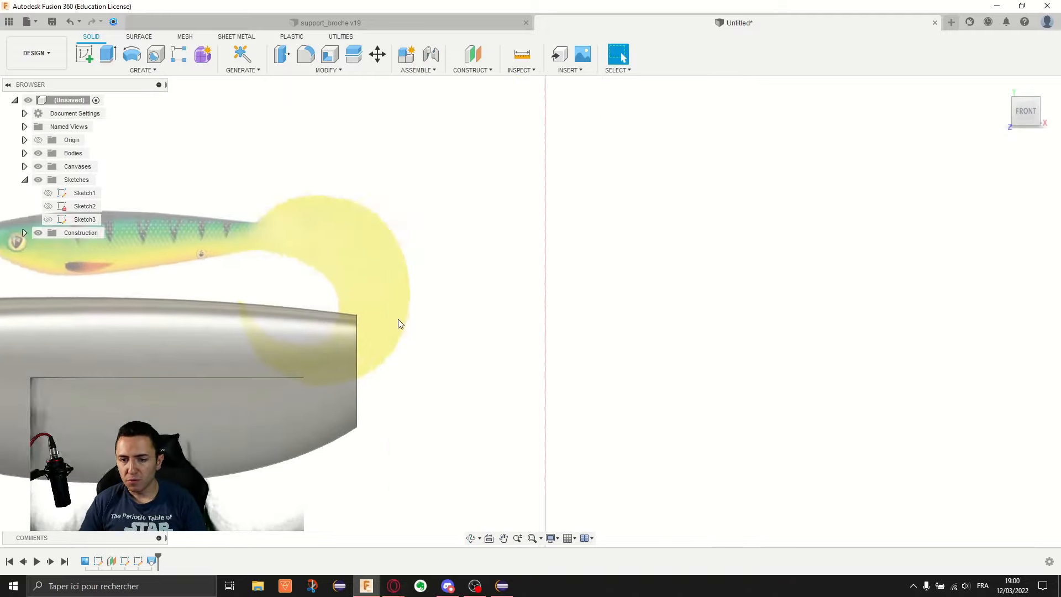
pyautogui.moveTo(398, 319); pyautogui.dragTo(742, 285, button='middle')
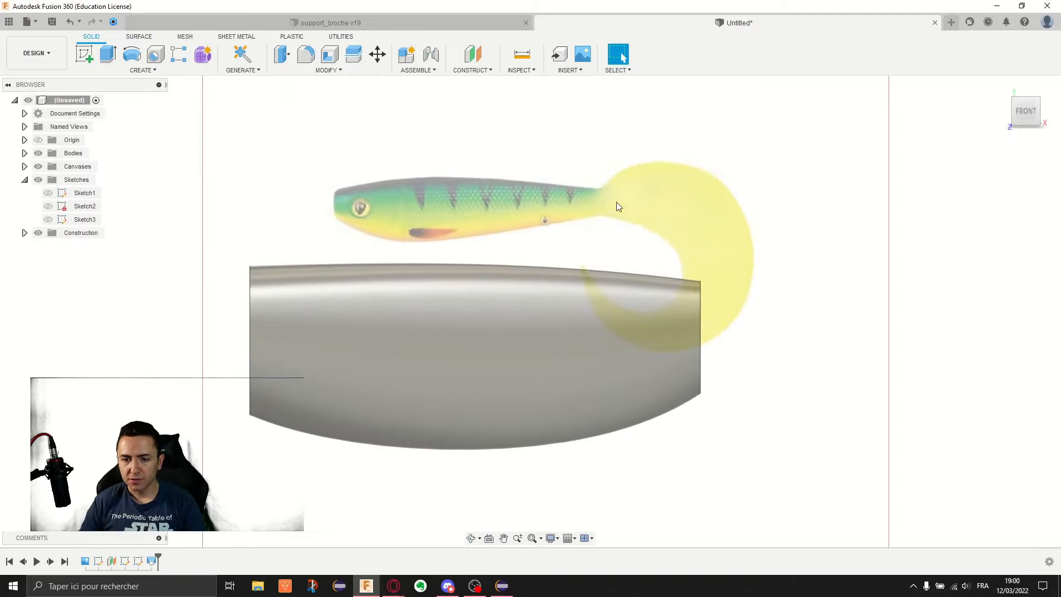
pyautogui.scroll(-3, 694, 287)
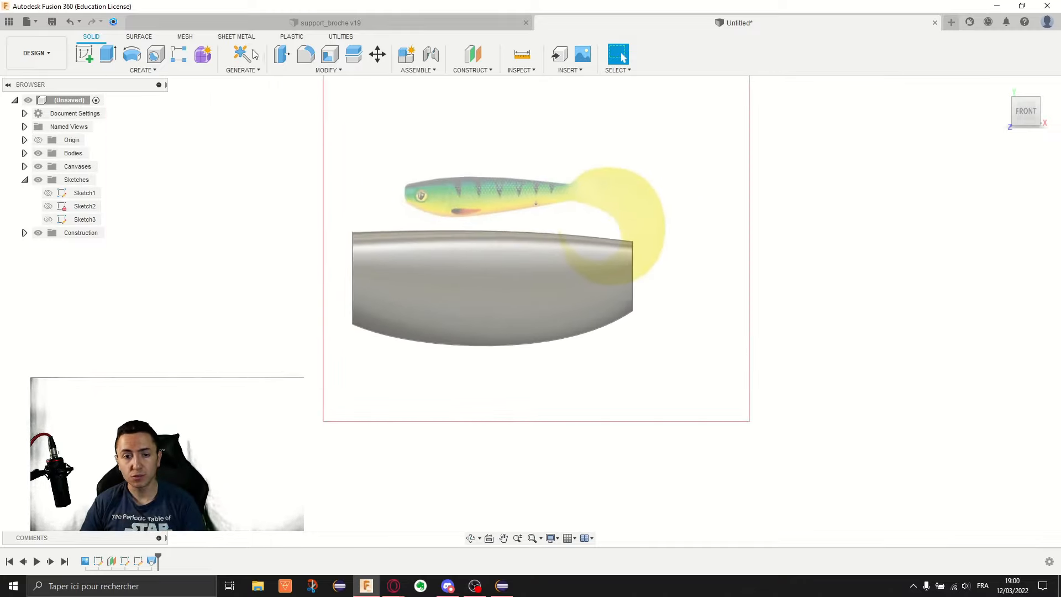
pyautogui.moveTo(524, 210); pyautogui.dragTo(460, 193, button='middle')
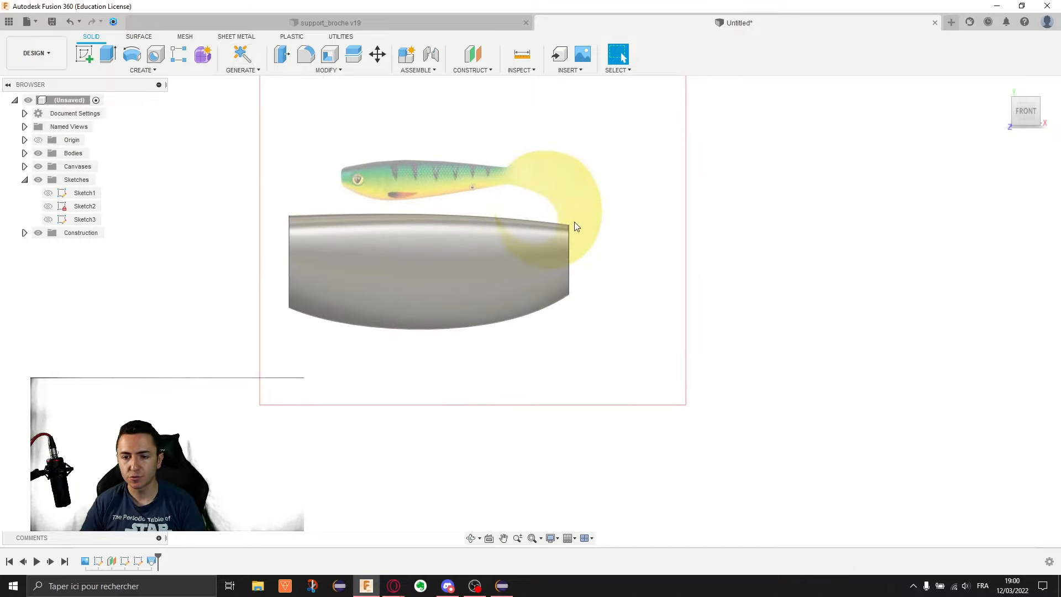
pyautogui.keyDown('shift'); pyautogui.moveTo(575, 222); pyautogui.dragTo(506, 238, button='middle'); pyautogui.keyUp('shift')
pyautogui.scroll(3, 506, 238)
pyautogui.scroll(2, 569, 208)
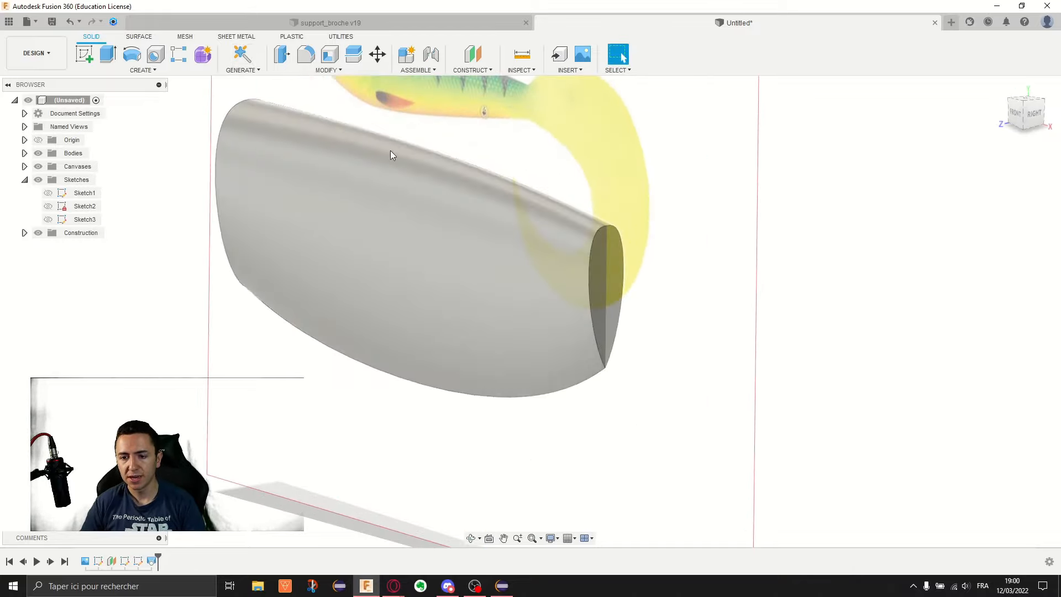
pyautogui.click(610, 277)
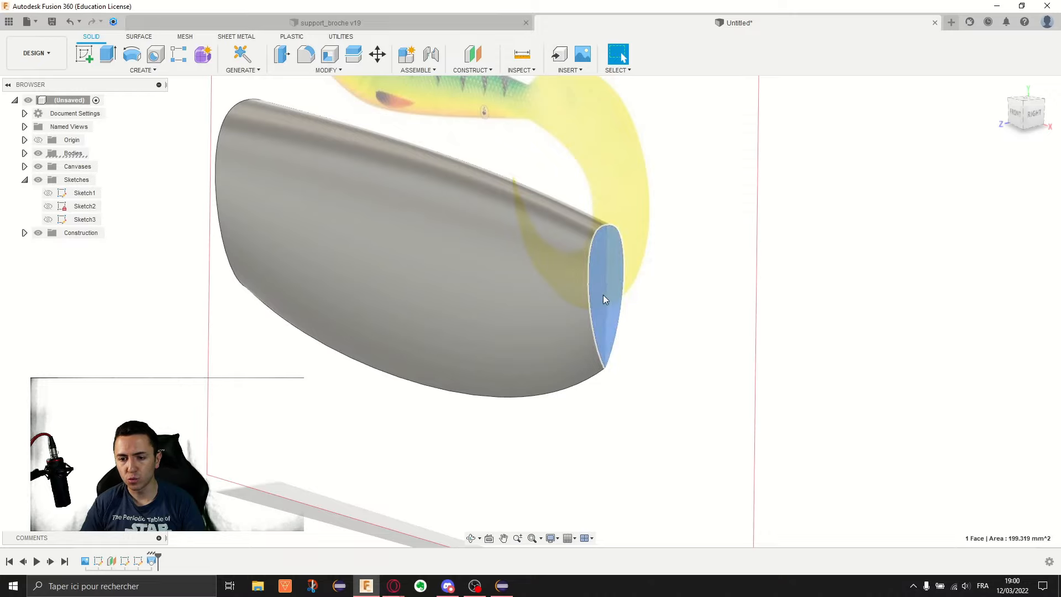
pyautogui.scroll(-3, 707, 295)
pyautogui.click(706, 295)
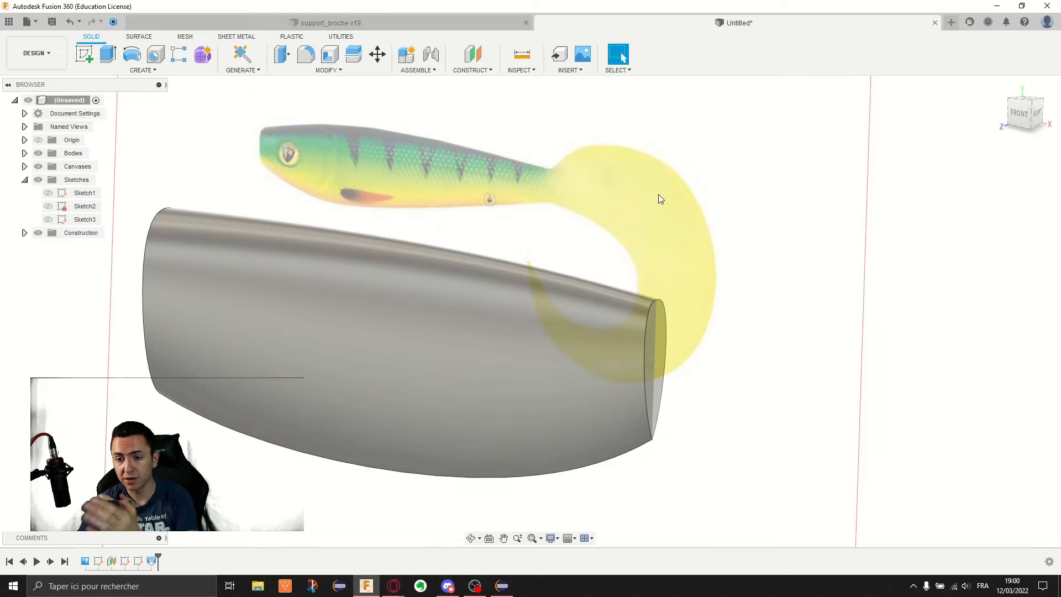
pyautogui.scroll(5, 554, 218)
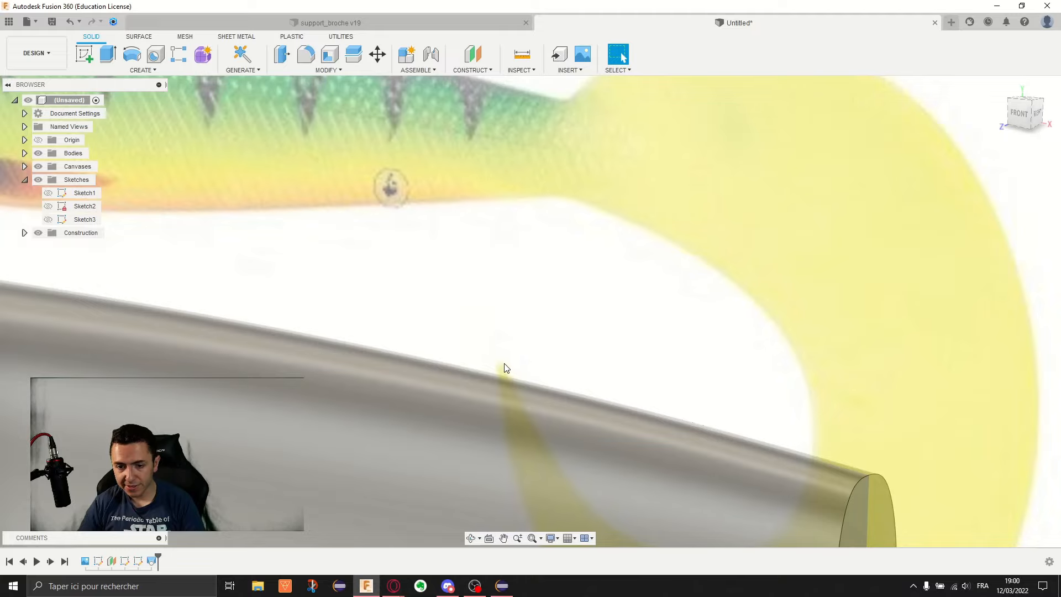
pyautogui.scroll(-5, 616, 198)
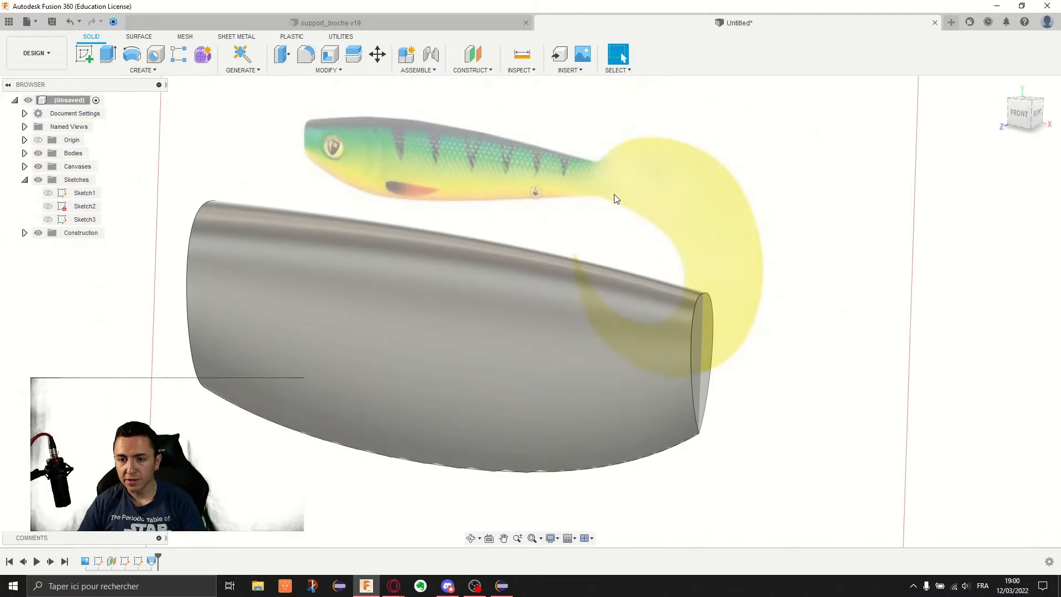
# Create a sketch on the horizontal origin plane, place a free sketch point beside the lofted body near its tail half, and finish the sketch.
pyautogui.click(707, 354)
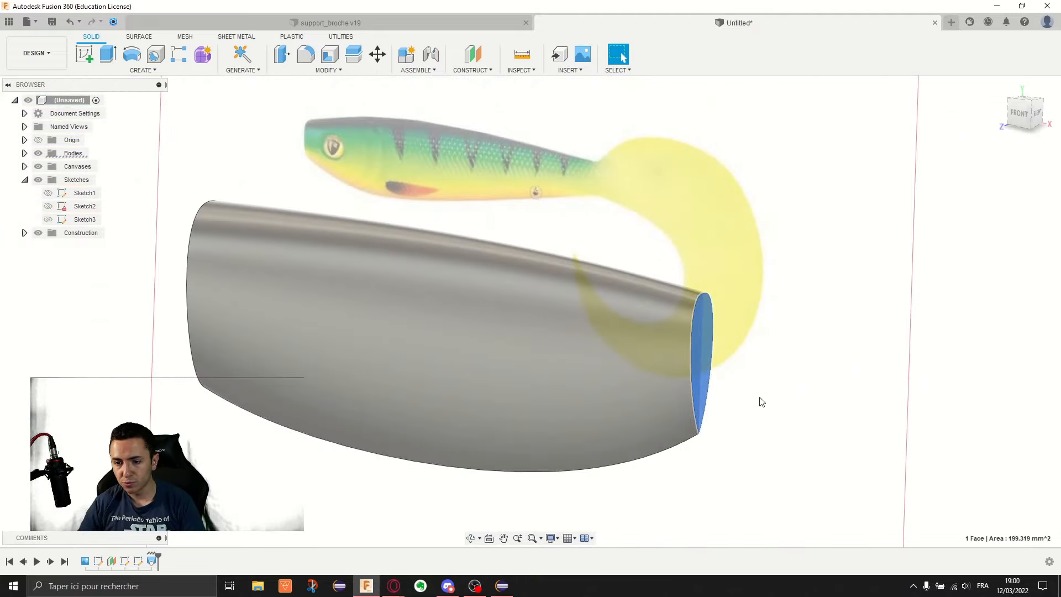
pyautogui.scroll(-3, 682, 285)
pyautogui.keyDown('shift'); pyautogui.moveTo(679, 281); pyautogui.dragTo(672, 287, button='middle'); pyautogui.keyUp('shift')
pyautogui.click(745, 211)
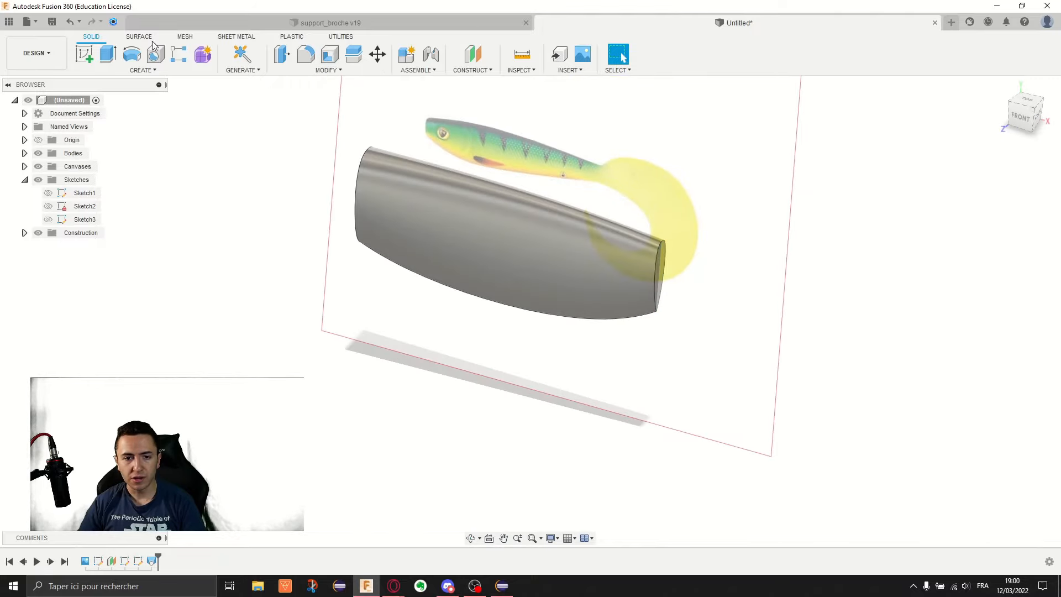
pyautogui.click(86, 53)
pyautogui.click(356, 221)
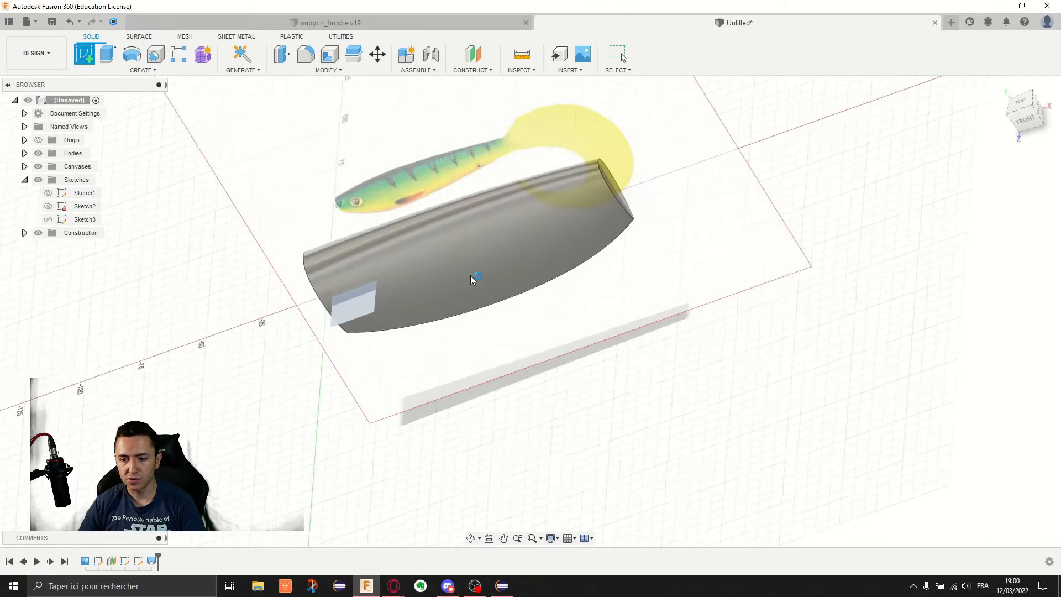
pyautogui.moveTo(679, 327)
pyautogui.keyDown('shift'); pyautogui.mouseDown(button='middle')
pyautogui.moveTo(786, 279)
pyautogui.moveTo(519, 175)
pyautogui.moveTo(580, 240)
pyautogui.moveTo(552, 277)
pyautogui.mouseUp(button='middle'); pyautogui.keyUp('shift')
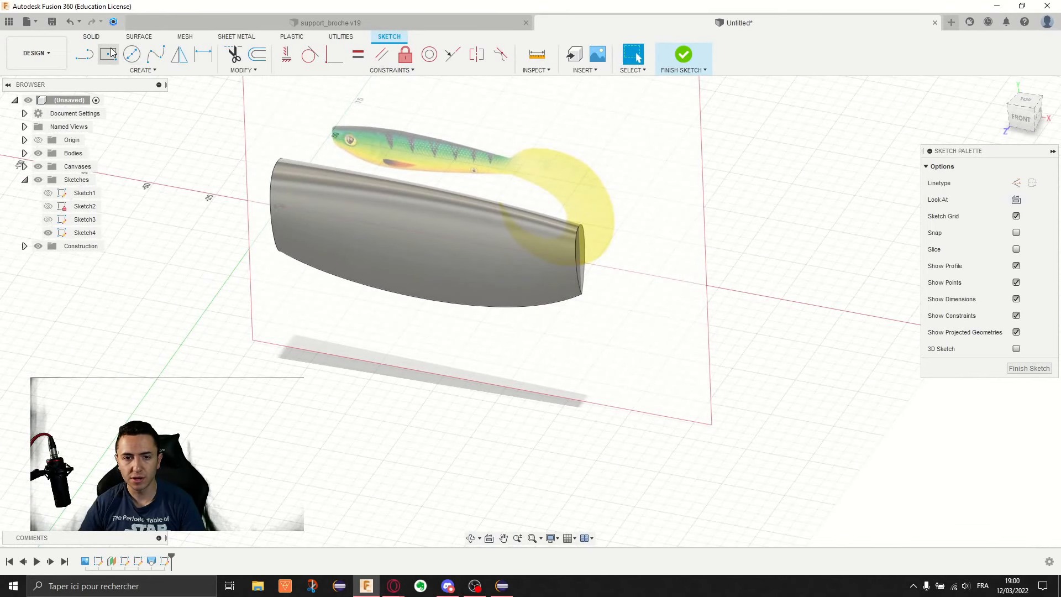
pyautogui.click(143, 71)
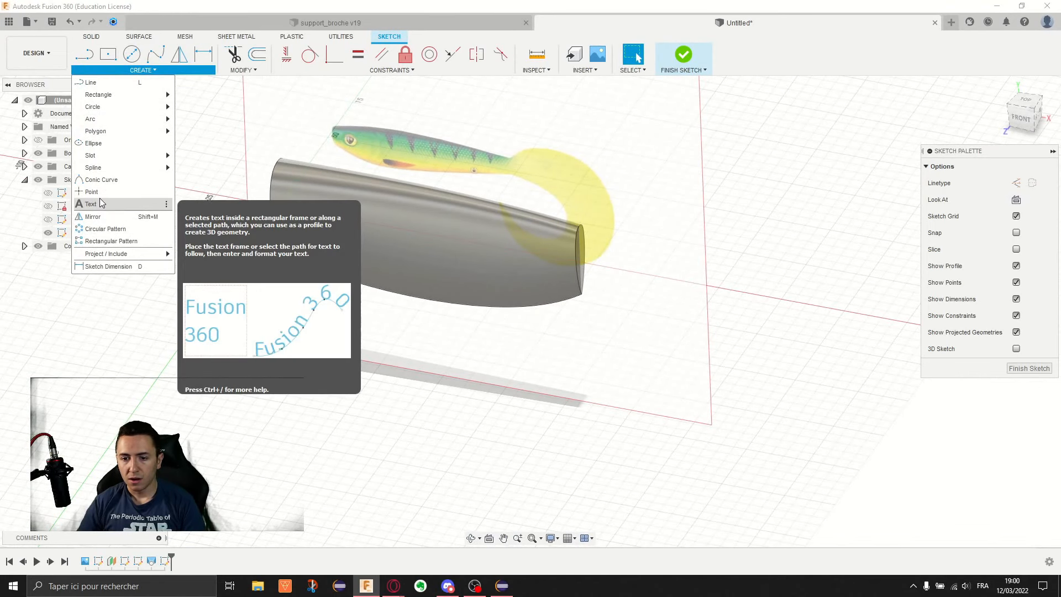
pyautogui.click(102, 204)
pyautogui.click(102, 70)
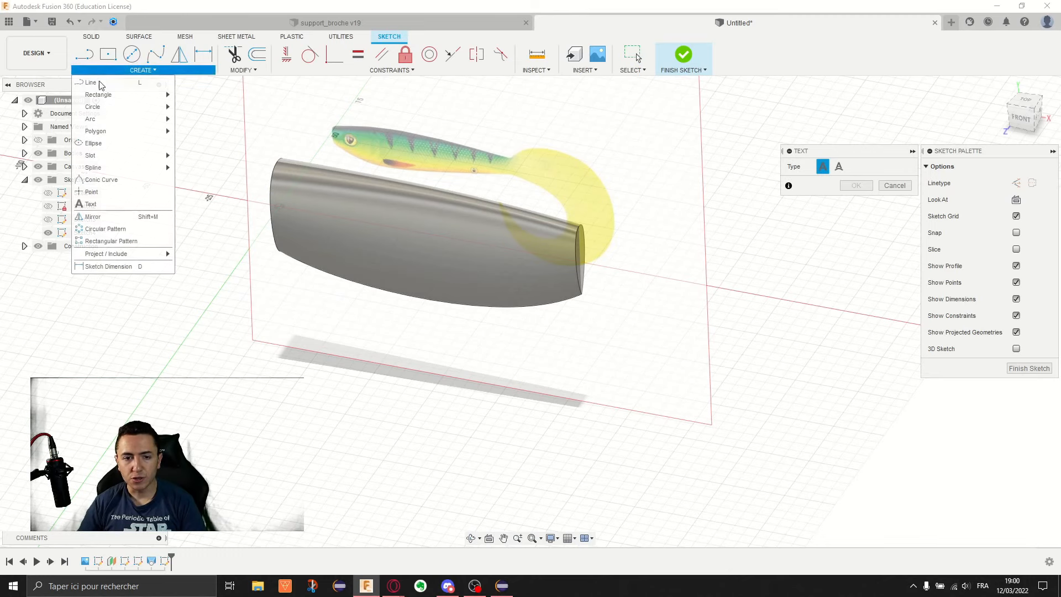
pyautogui.click(89, 192)
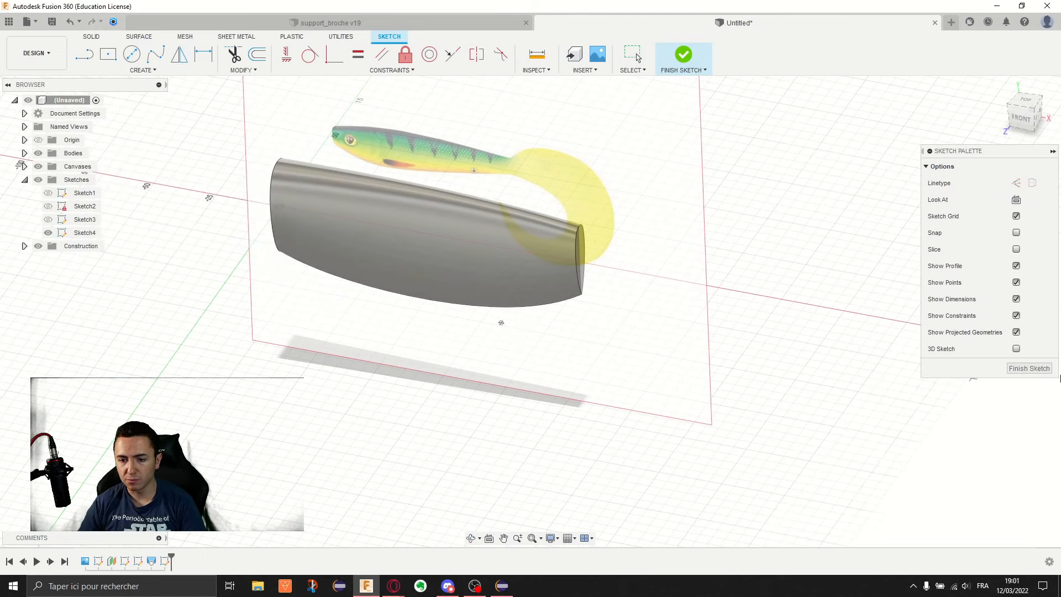
pyautogui.click(1028, 368)
# Move the free sketch point closer to the body, about 10.7 mm towards the head along X, and lower it below the sketch plane.
pyautogui.keyDown('shift'); pyautogui.moveTo(659, 288); pyautogui.dragTo(645, 282, button='middle'); pyautogui.keyUp('shift')
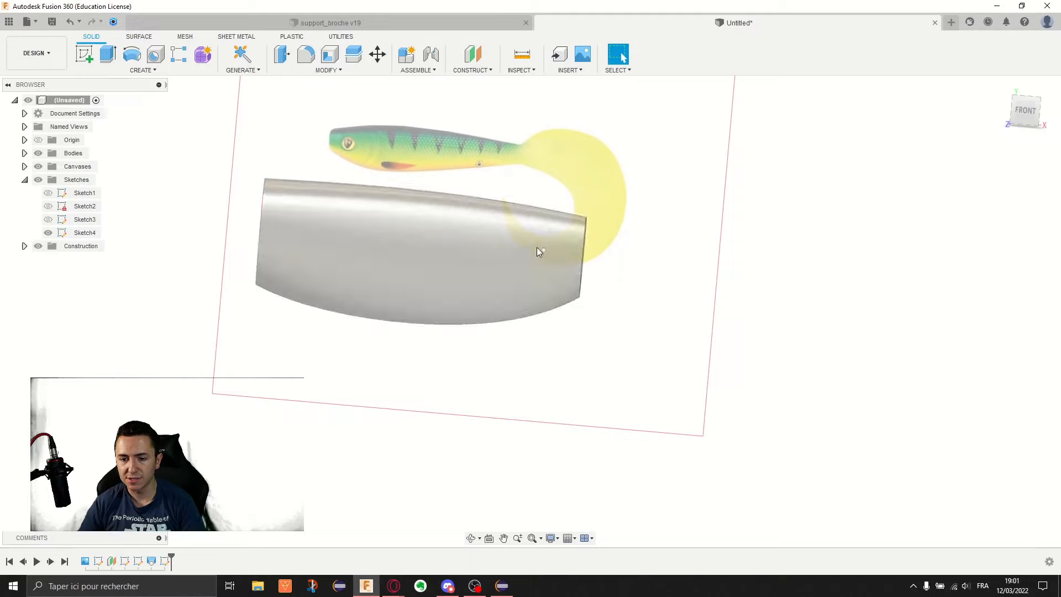
pyautogui.click(542, 248)
pyautogui.keyDown('shift'); pyautogui.moveTo(541, 250); pyautogui.dragTo(521, 383, button='middle'); pyautogui.keyUp('shift')
pyautogui.click(524, 364)
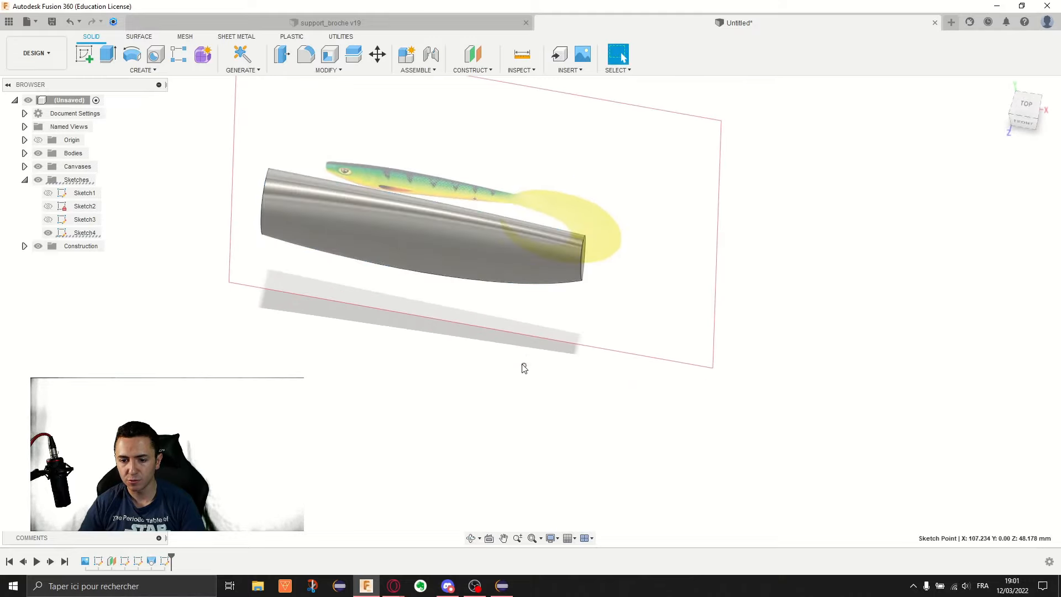
pyautogui.rightClick(524, 364)
pyautogui.press('Escape')
pyautogui.press('m')
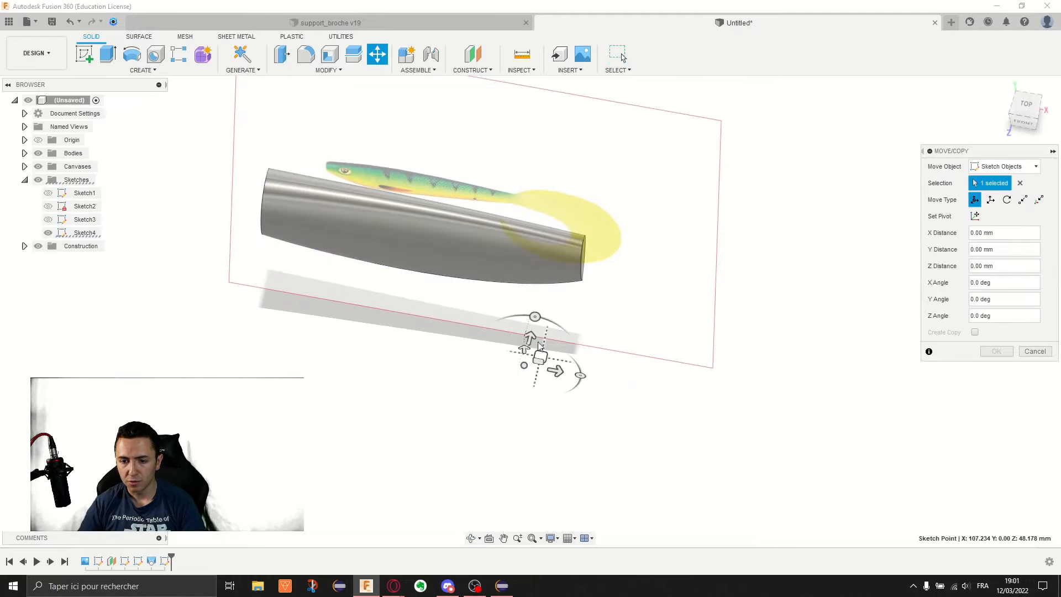
pyautogui.moveTo(531, 341); pyautogui.dragTo(541, 288)
pyautogui.moveTo(564, 322); pyautogui.dragTo(536, 307)
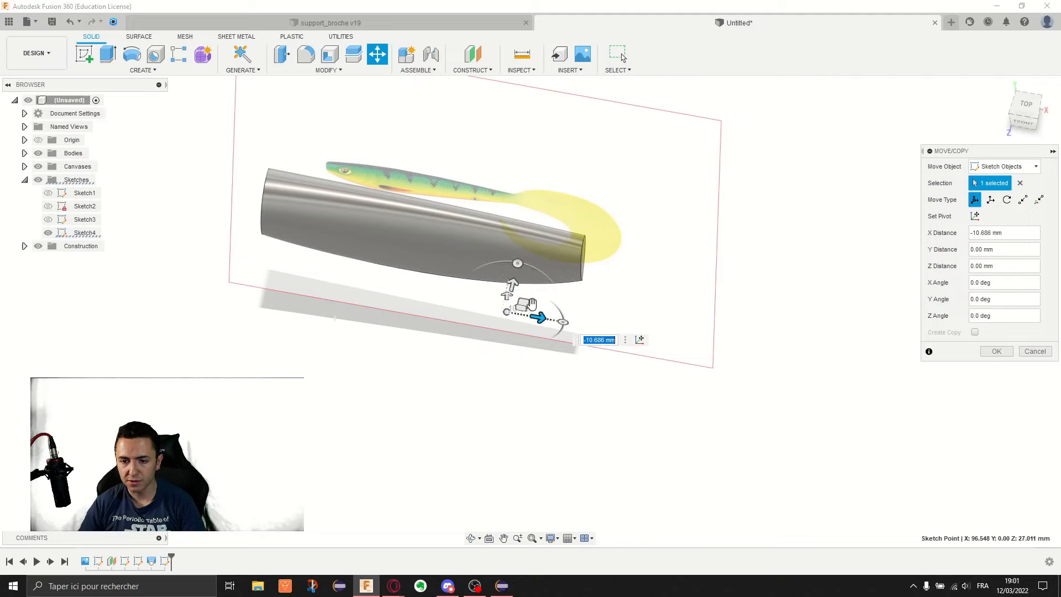
pyautogui.keyDown('shift'); pyautogui.moveTo(499, 313); pyautogui.dragTo(500, 258, button='middle'); pyautogui.keyUp('shift')
pyautogui.moveTo(507, 276); pyautogui.dragTo(506, 295)
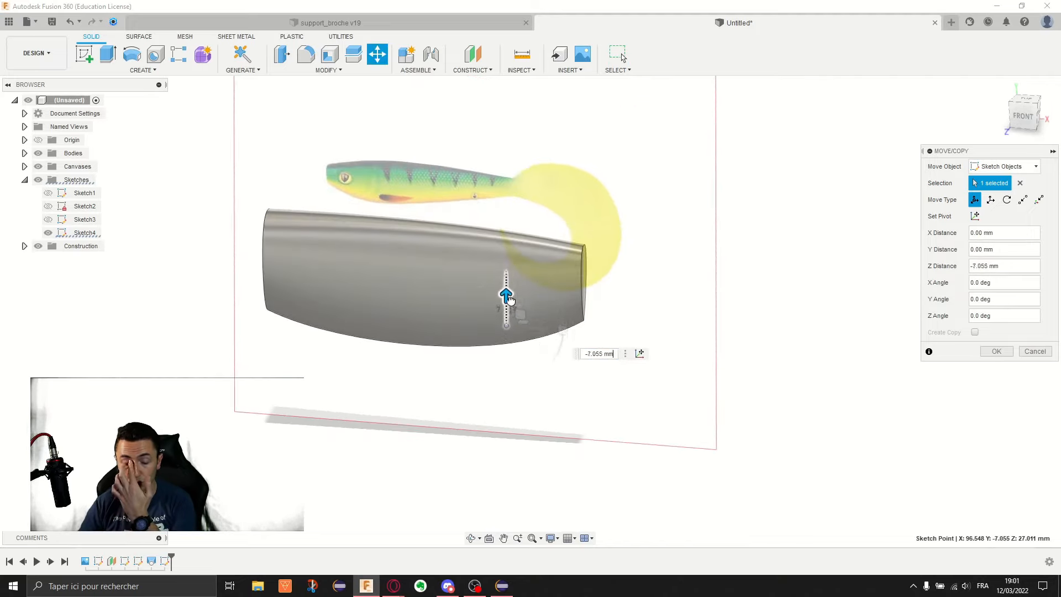
pyautogui.press('Return')
# Create a sketch on the loft's tail-end face and project the face outline into it with the projection link kept.
pyautogui.keyDown('shift'); pyautogui.moveTo(585, 315); pyautogui.dragTo(592, 277, button='middle'); pyautogui.keyUp('shift')
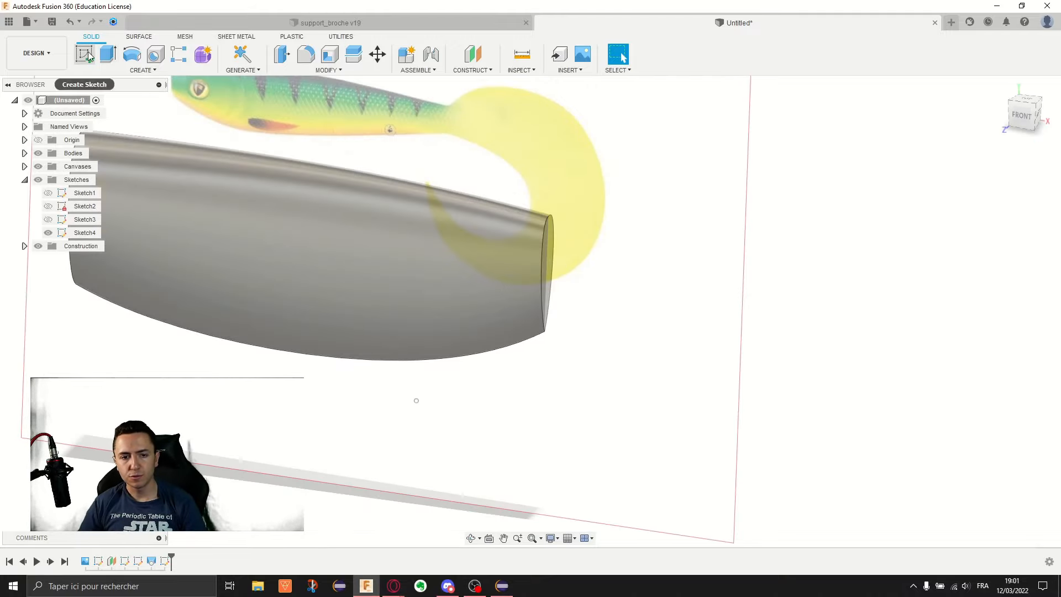
pyautogui.click(85, 55)
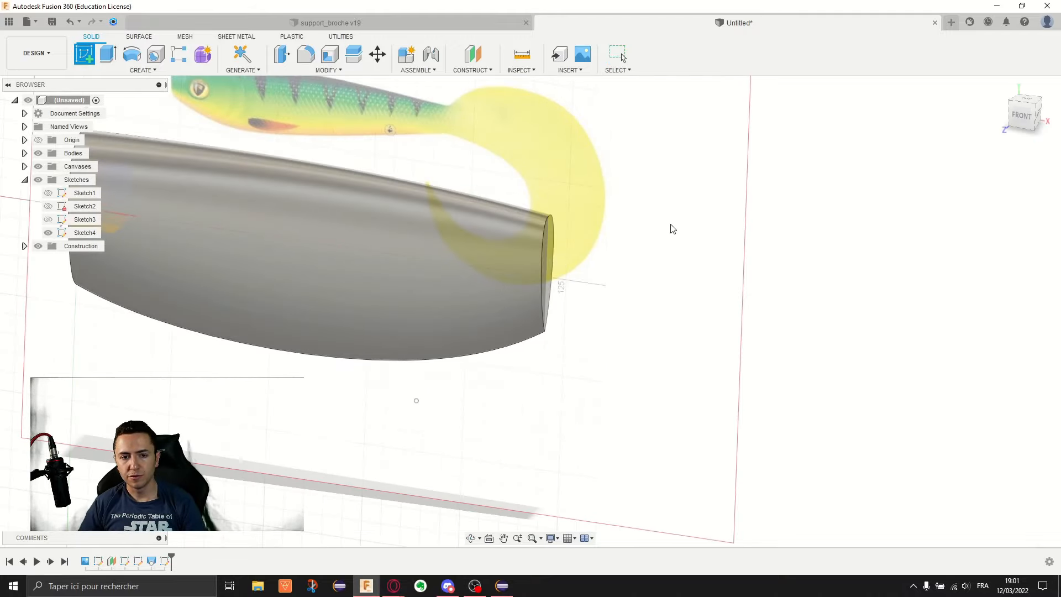
pyautogui.click(548, 260)
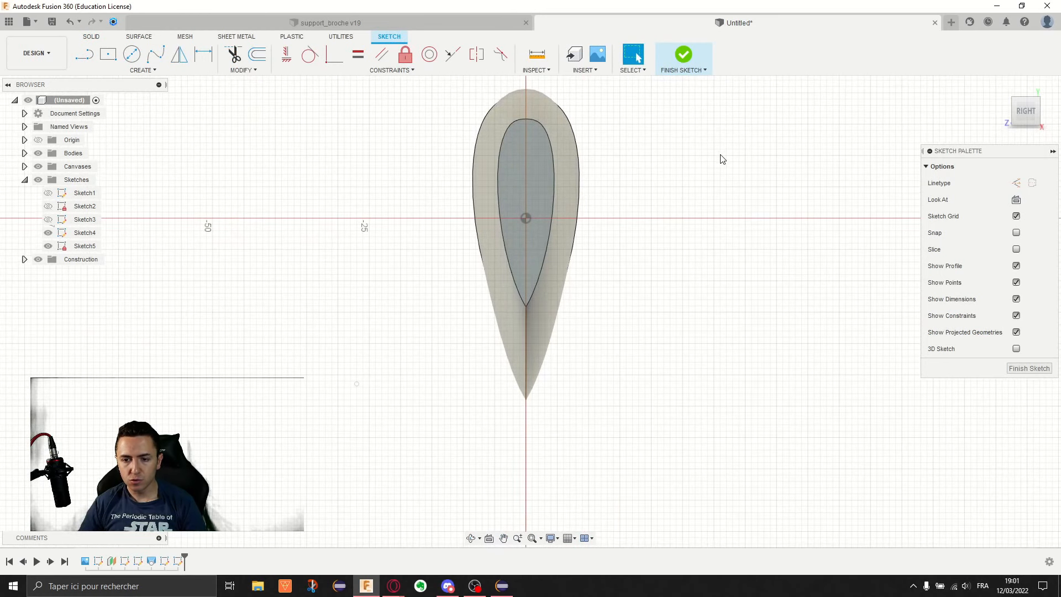
pyautogui.click(117, 69)
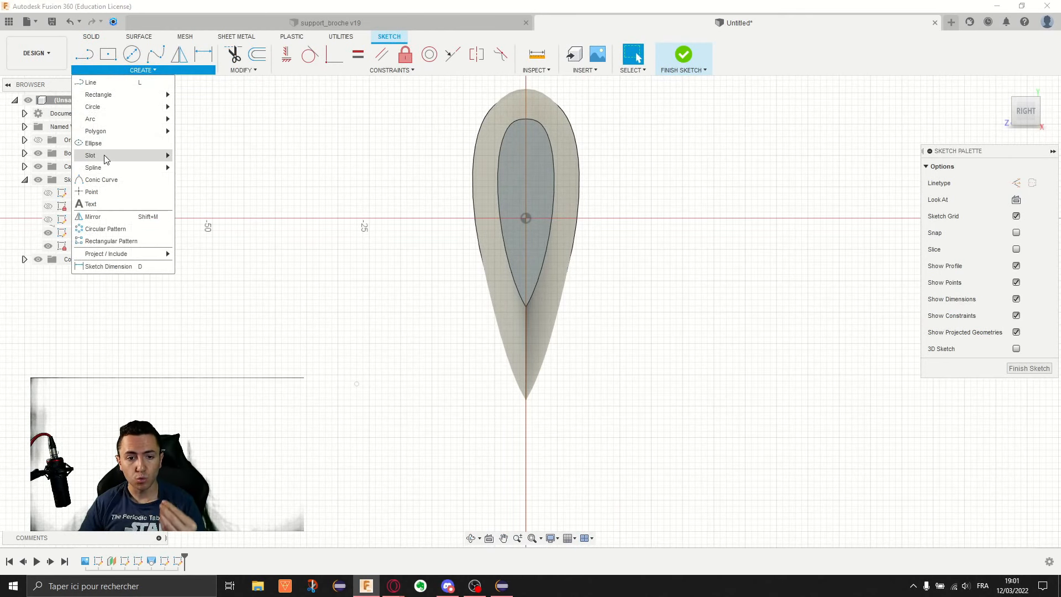
pyautogui.moveTo(108, 169)
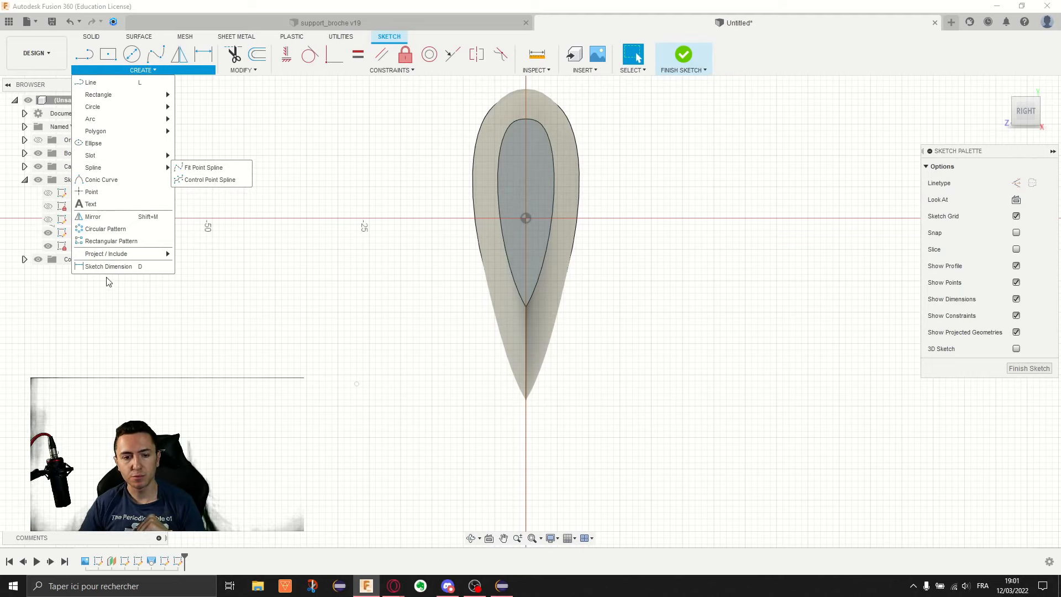
pyautogui.moveTo(137, 257)
pyautogui.click(191, 255)
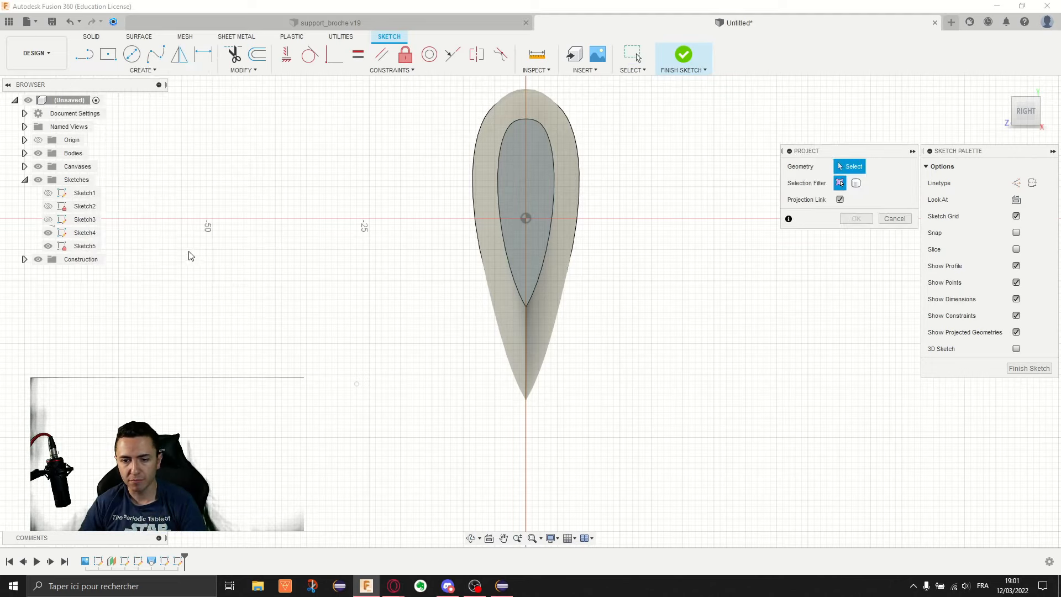
pyautogui.click(519, 118)
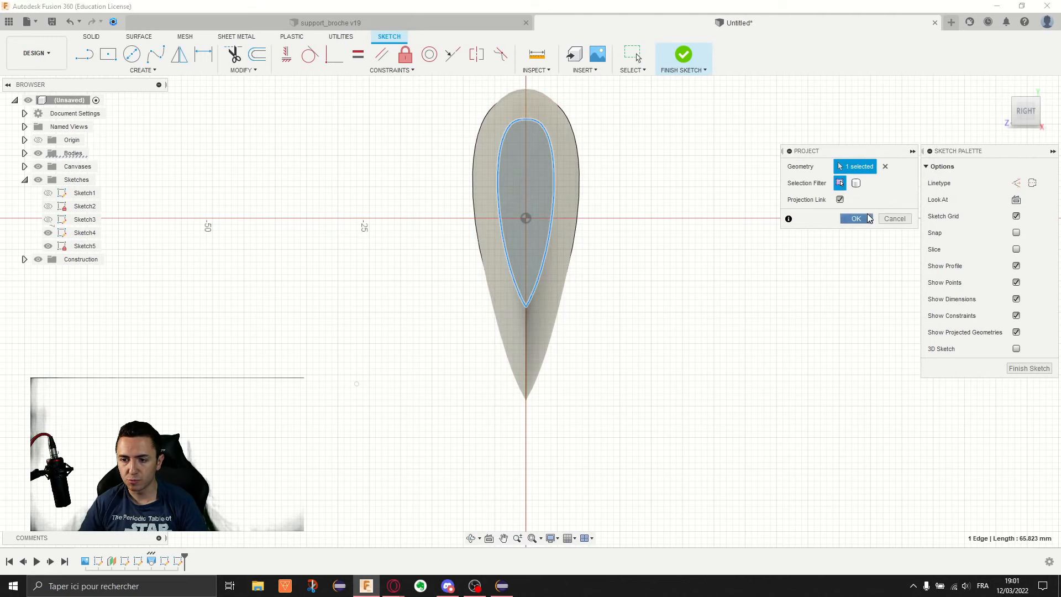
pyautogui.click(855, 218)
# Place a sketch point at the centre of the tail-end face and finish the sketch.
pyautogui.click(143, 70)
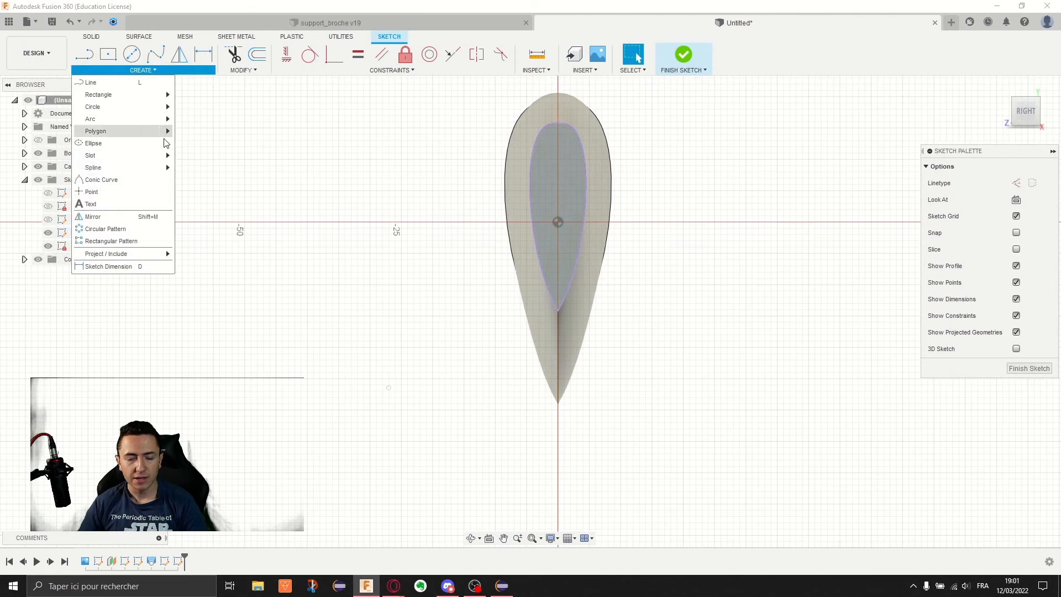
pyautogui.click(136, 205)
pyautogui.scroll(3, 565, 244)
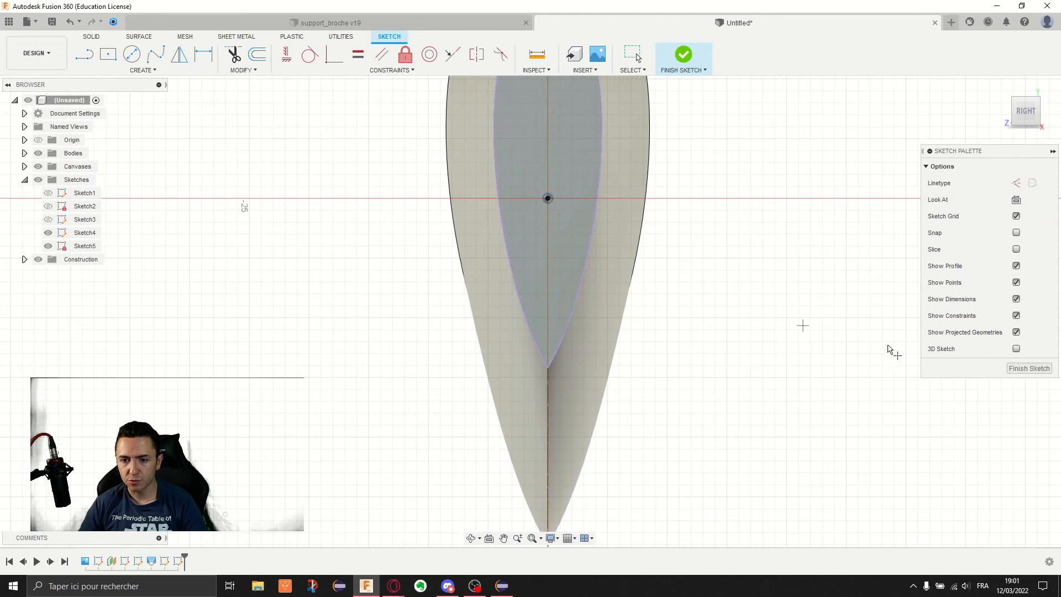
pyautogui.scroll(-5, 891, 352)
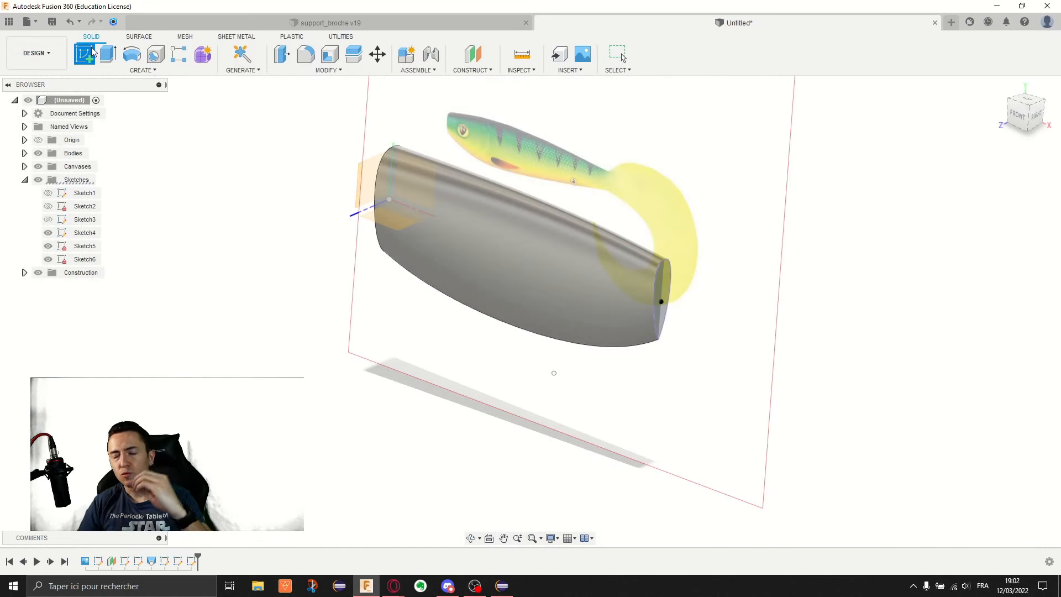
# In a new 3D sketch on the tail-end face, draw a fit point spline from the face's centre point through a point behind it to the free lower point.
pyautogui.click(91, 52)
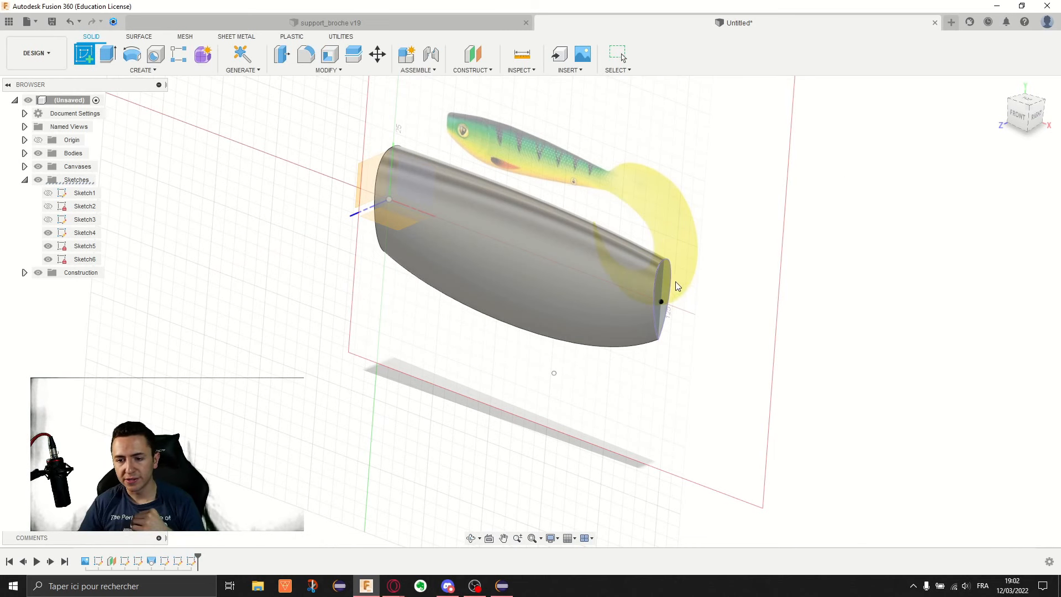
pyautogui.click(670, 280)
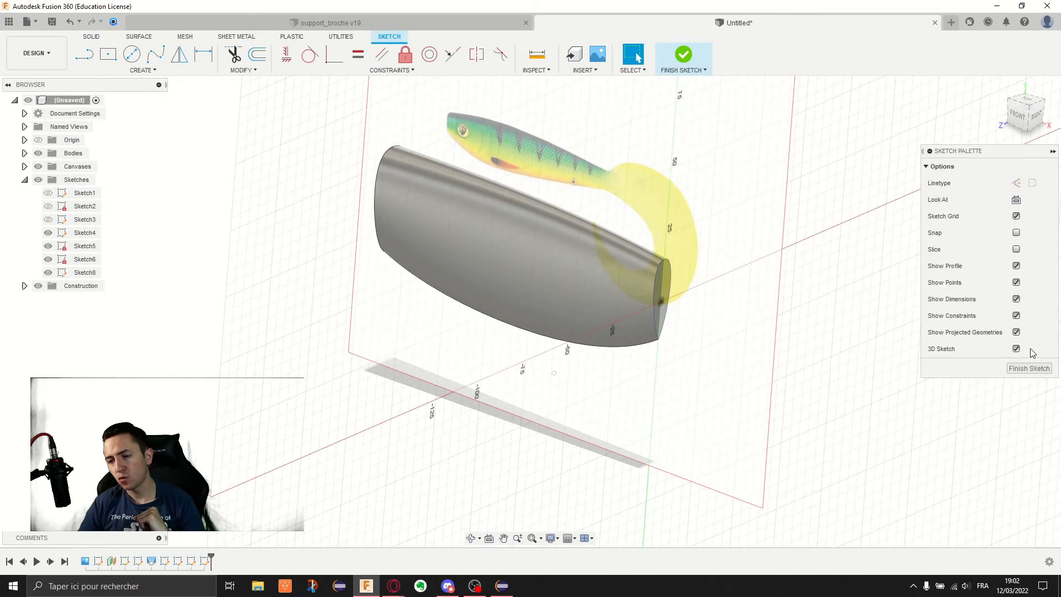
pyautogui.click(155, 55)
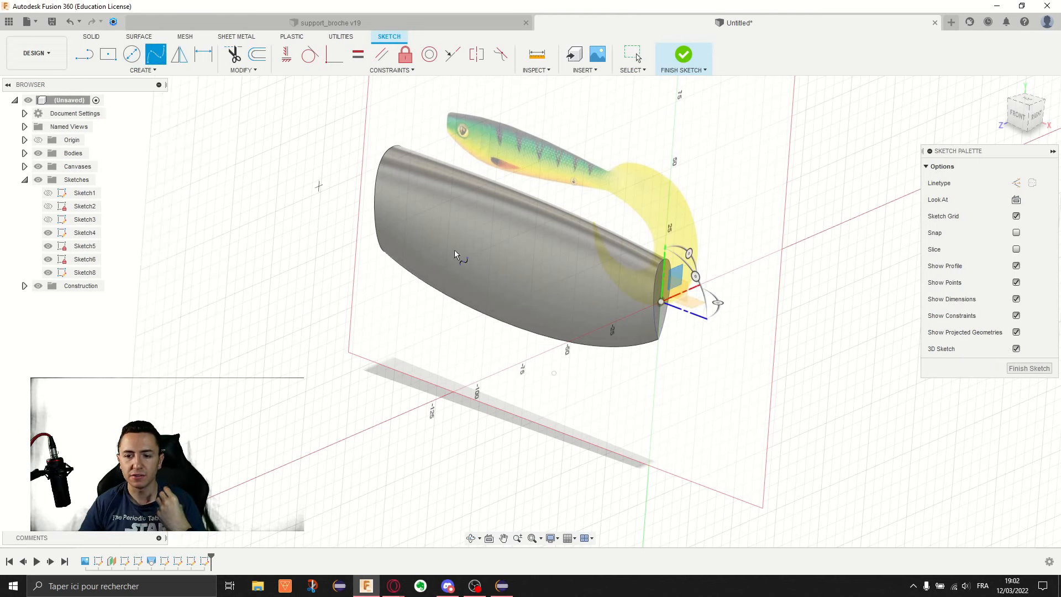
pyautogui.scroll(3, 643, 248)
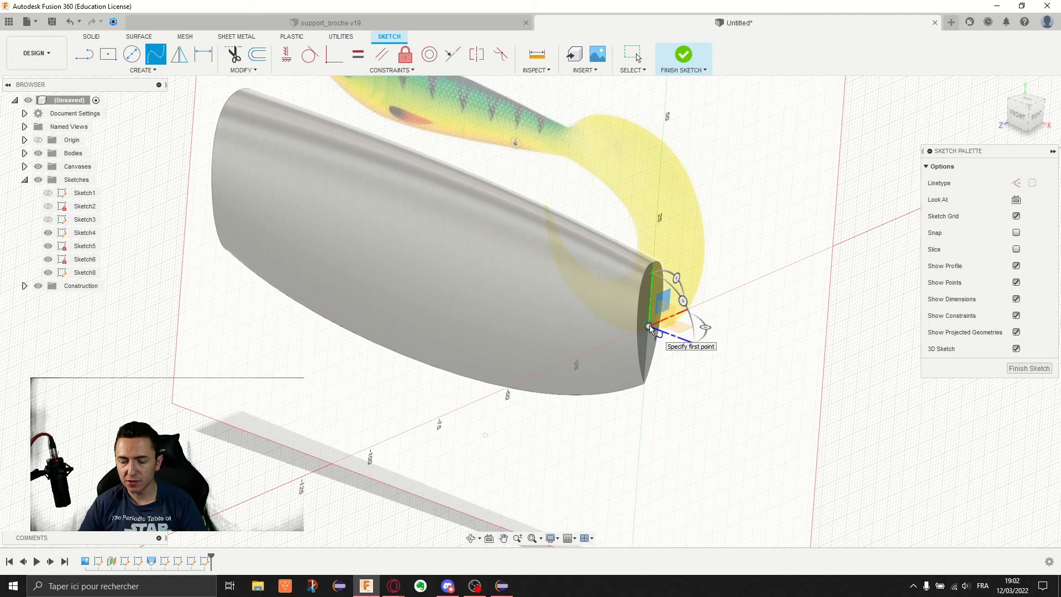
pyautogui.scroll(5, 649, 325)
pyautogui.scroll(-5, 796, 356)
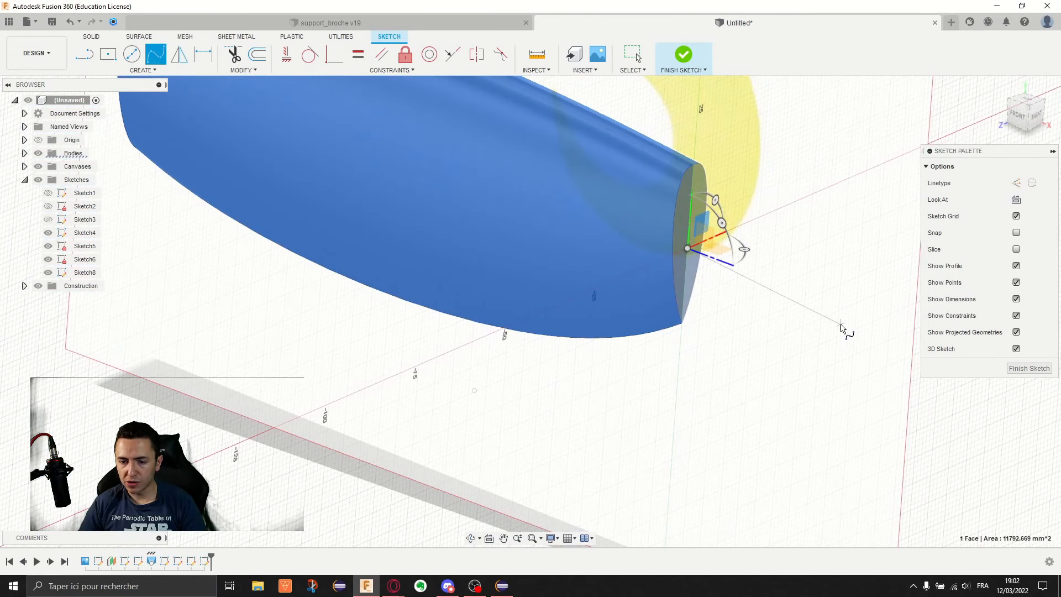
pyautogui.click(796, 333)
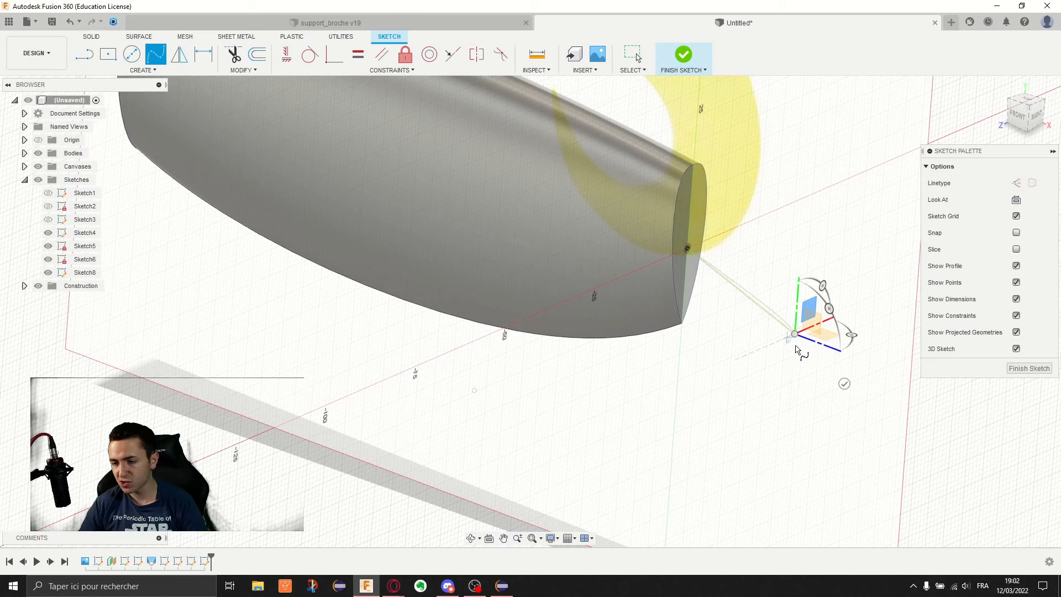
pyautogui.click(474, 390)
pyautogui.moveTo(533, 433)
pyautogui.keyDown('shift'); pyautogui.mouseDown(button='middle')
pyautogui.moveTo(633, 326)
pyautogui.moveTo(652, 343)
pyautogui.moveTo(635, 355)
pyautogui.mouseUp(button='middle'); pyautogui.keyUp('shift')
pyautogui.moveTo(762, 346); pyautogui.dragTo(694, 269, button='middle')
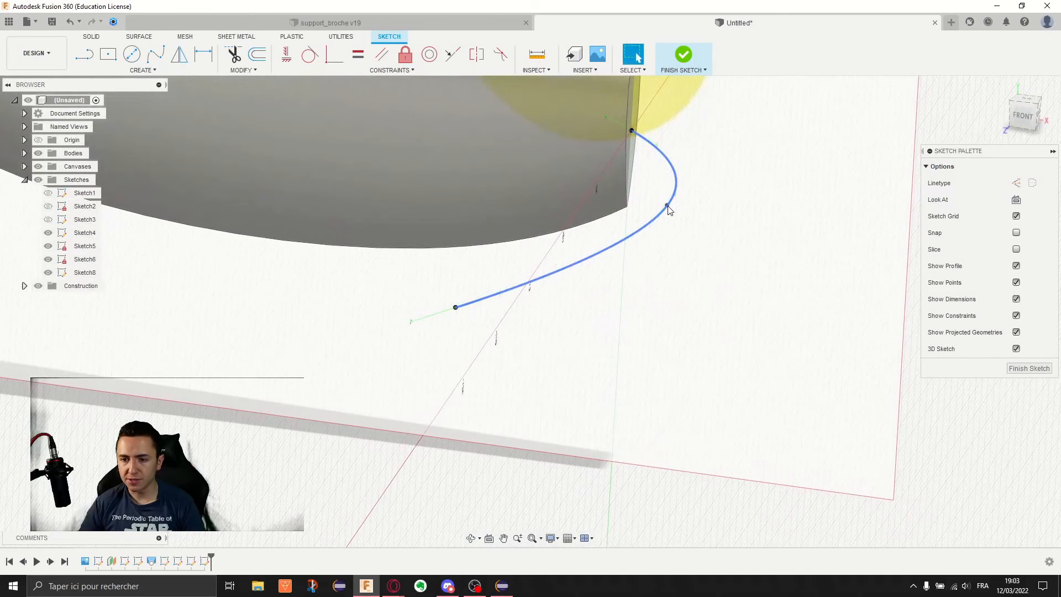
# Move the spline's middle fit point outwards behind the tail and up to about the height of the face centre, ending with about 10.1 mm along X.
pyautogui.press('m')
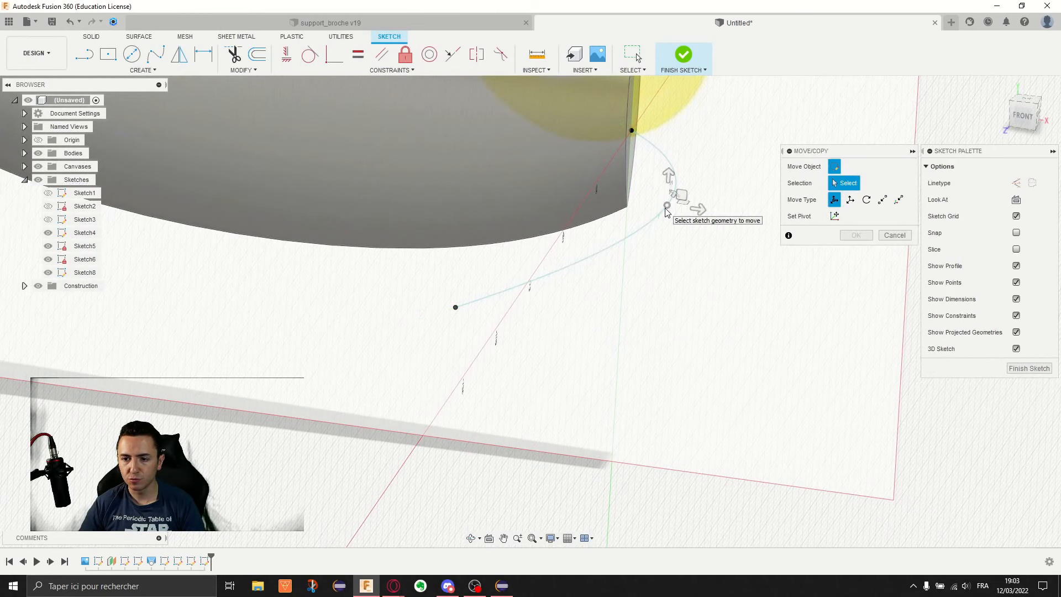
pyautogui.moveTo(689, 199)
pyautogui.keyDown('shift'); pyautogui.mouseDown(button='middle')
pyautogui.moveTo(673, 217)
pyautogui.moveTo(725, 127)
pyautogui.mouseUp(button='middle'); pyautogui.keyUp('shift')
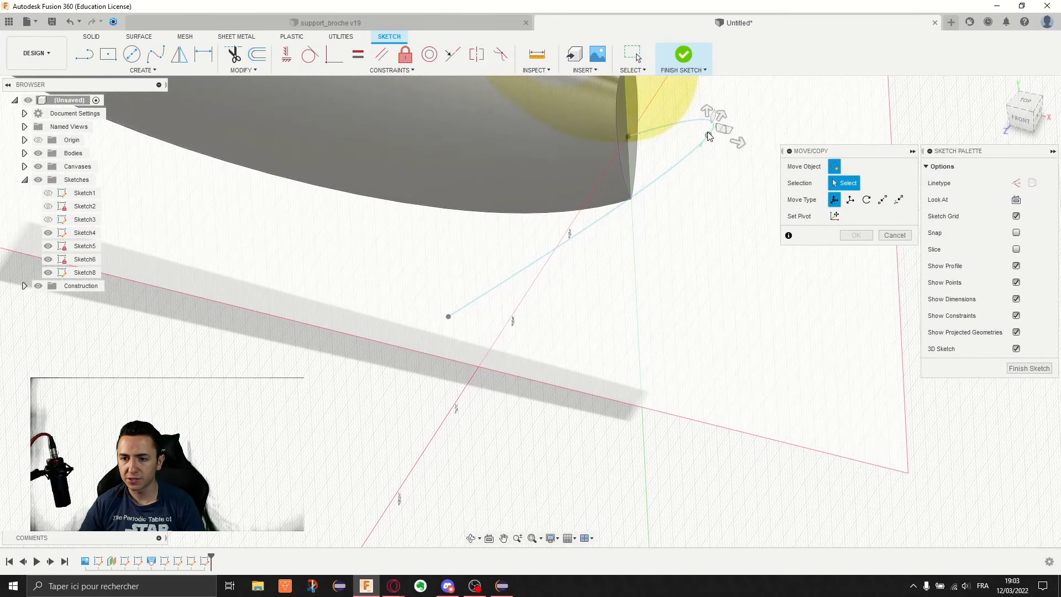
pyautogui.click(709, 136)
pyautogui.moveTo(726, 130); pyautogui.dragTo(790, 339)
pyautogui.keyDown('shift'); pyautogui.moveTo(787, 303); pyautogui.dragTo(799, 284, button='middle'); pyautogui.keyUp('shift')
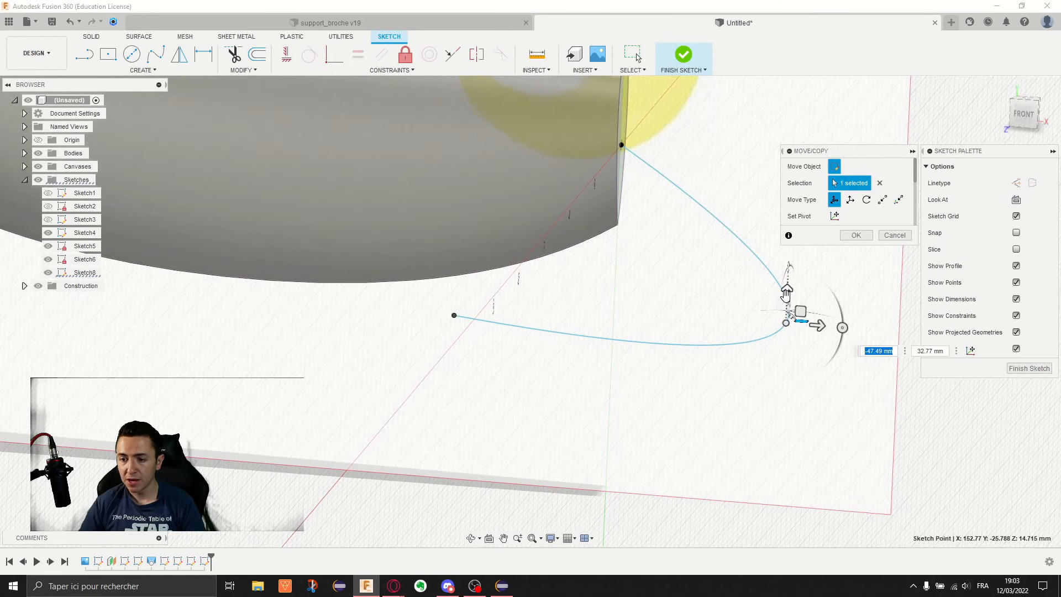
pyautogui.moveTo(786, 294); pyautogui.dragTo(788, 144)
pyautogui.keyDown('shift'); pyautogui.moveTo(789, 143); pyautogui.dragTo(729, 261, button='middle'); pyautogui.keyUp('shift')
pyautogui.moveTo(723, 255); pyautogui.dragTo(757, 267)
pyautogui.keyDown('shift'); pyautogui.moveTo(757, 267); pyautogui.dragTo(686, 228, button='middle'); pyautogui.keyUp('shift')
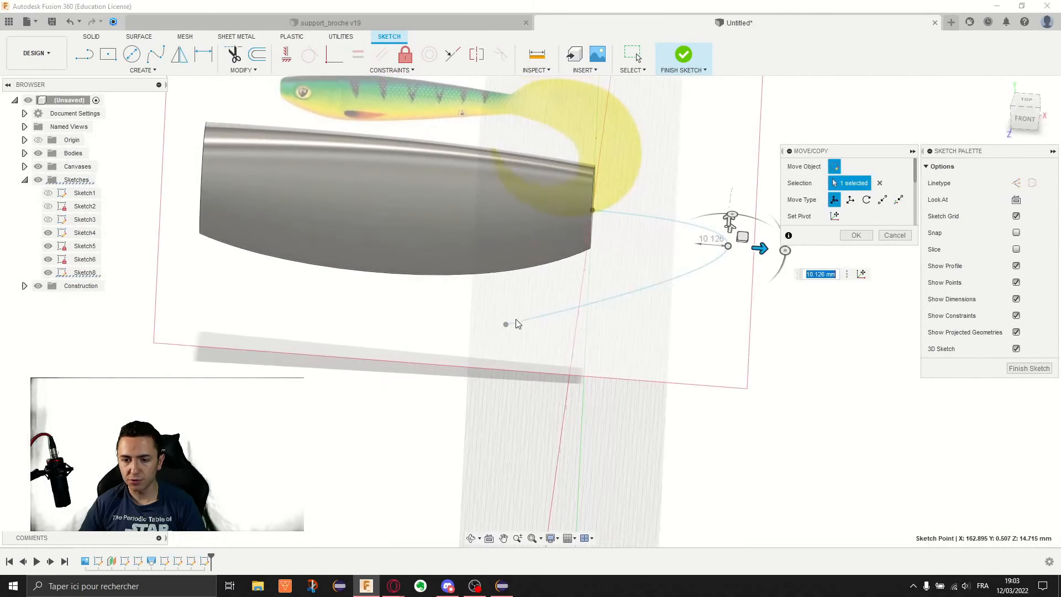
# Move the spline's free lower end point about 37.8 mm sideways, away from under the body, and finish the 3D sketch.
pyautogui.click(508, 325)
pyautogui.moveTo(542, 330); pyautogui.dragTo(639, 334)
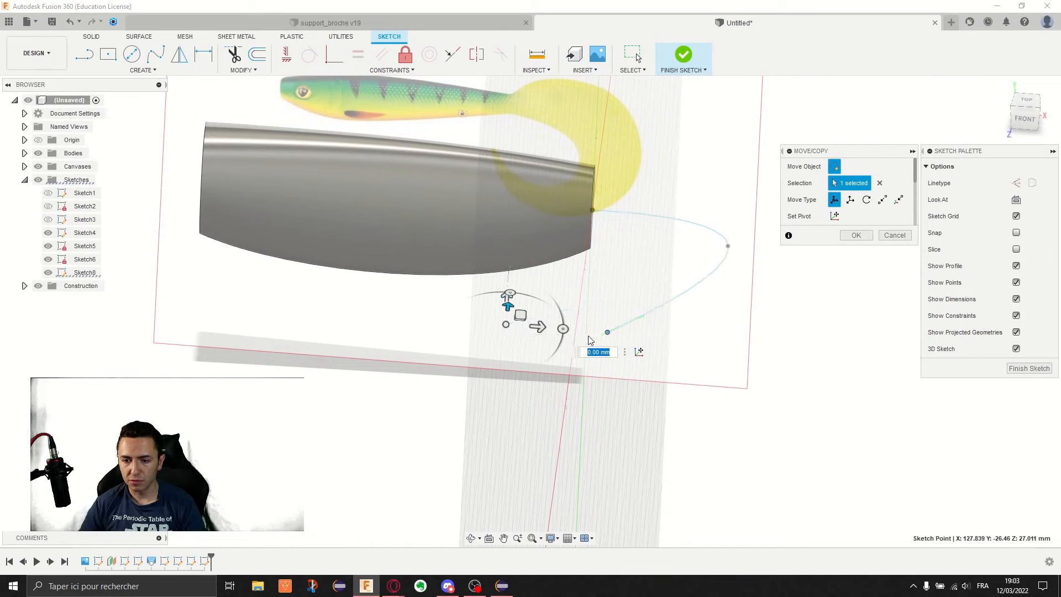
pyautogui.moveTo(520, 317); pyautogui.dragTo(640, 314)
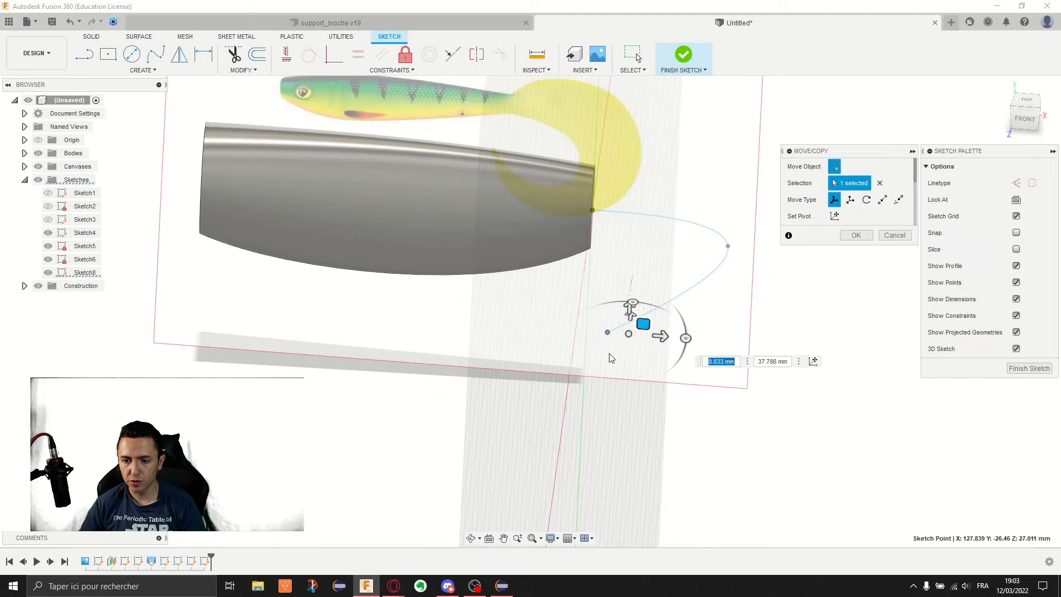
pyautogui.moveTo(640, 315)
pyautogui.keyDown('shift'); pyautogui.mouseDown(button='middle')
pyautogui.moveTo(609, 292)
pyautogui.moveTo(603, 320)
pyautogui.moveTo(553, 315)
pyautogui.moveTo(619, 310)
pyautogui.mouseUp(button='middle'); pyautogui.keyUp('shift')
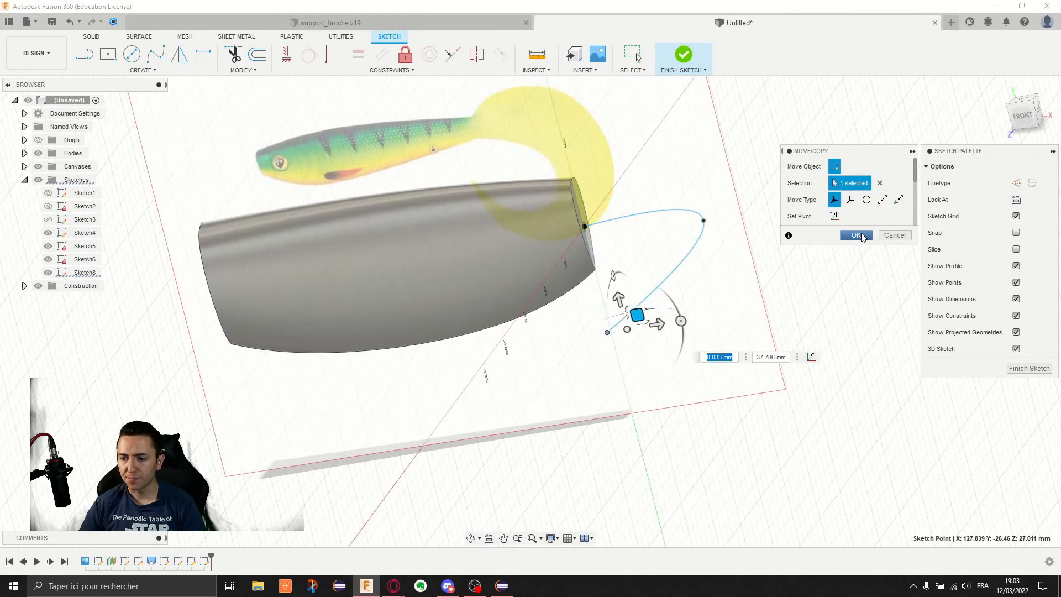
pyautogui.click(856, 235)
pyautogui.moveTo(745, 221)
pyautogui.keyDown('shift'); pyautogui.mouseDown(button='middle')
pyautogui.moveTo(767, 203)
pyautogui.moveTo(730, 198)
pyautogui.moveTo(735, 210)
pyautogui.mouseUp(button='middle'); pyautogui.keyUp('shift')
pyautogui.click(1029, 368)
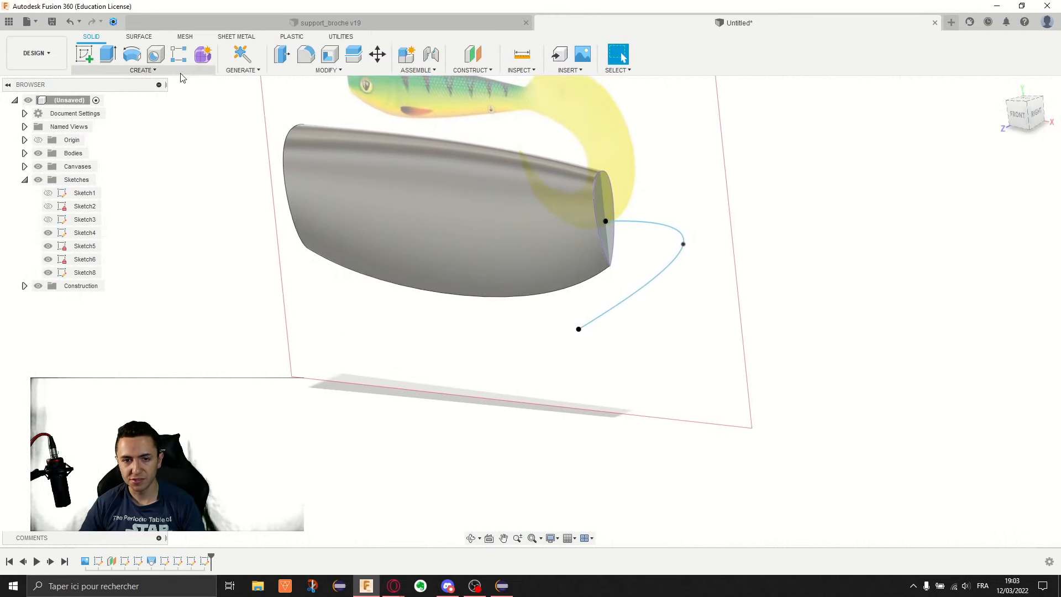
# Try to loft the tail-end profile to the spline's free end point, using the spline as the centerline and Join as the operation.
pyautogui.click(148, 70)
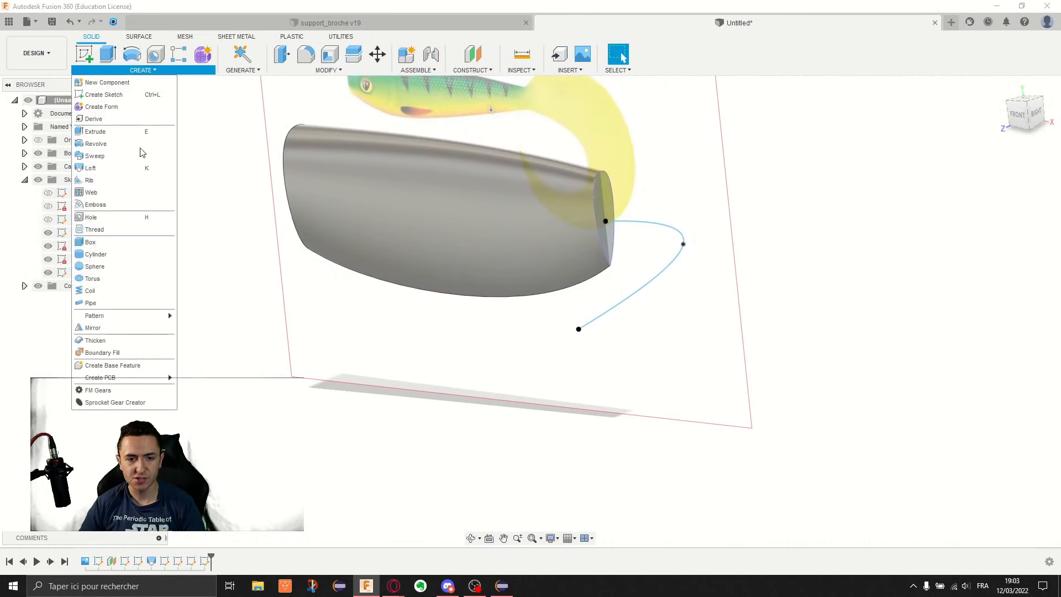
pyautogui.click(89, 168)
pyautogui.click(597, 196)
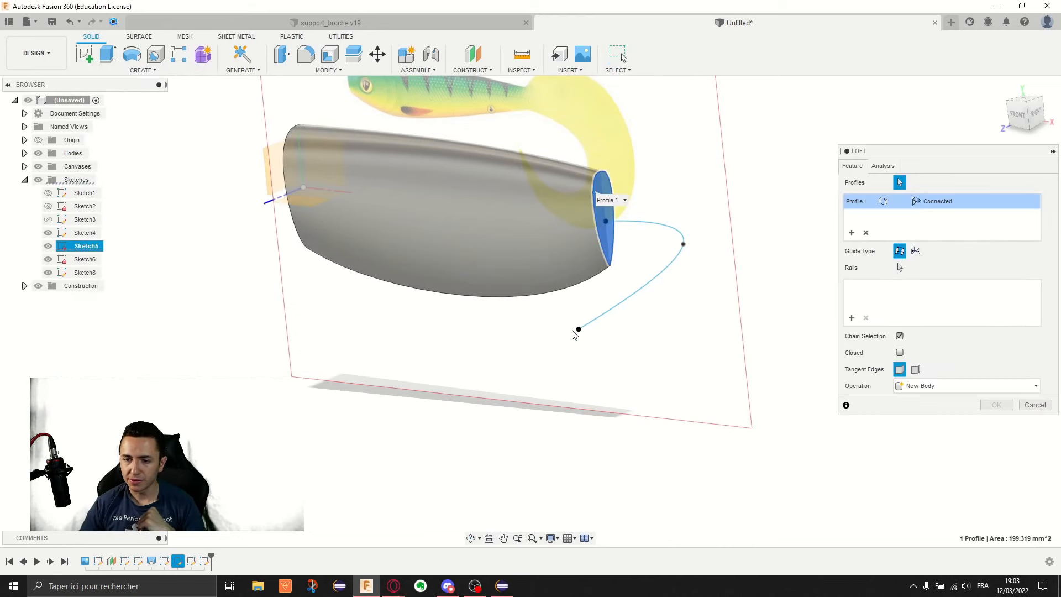
pyautogui.click(579, 329)
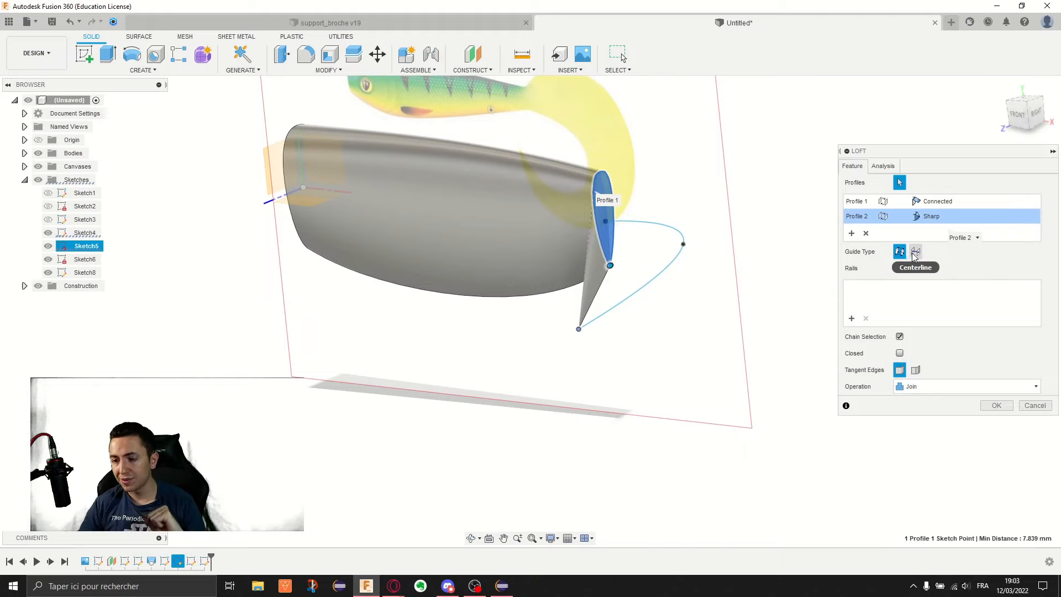
pyautogui.click(914, 252)
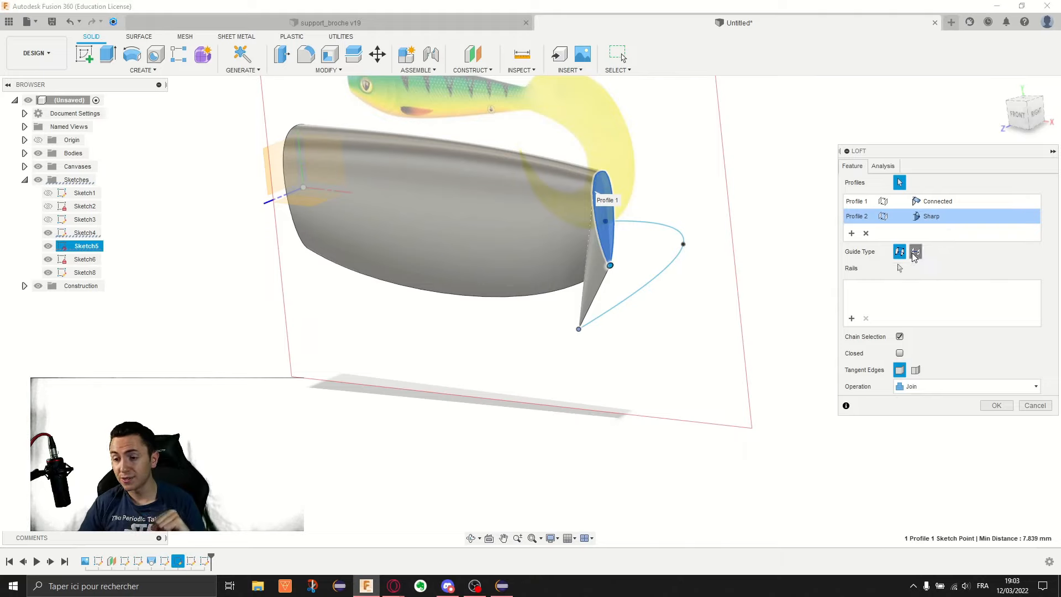
pyautogui.click(678, 263)
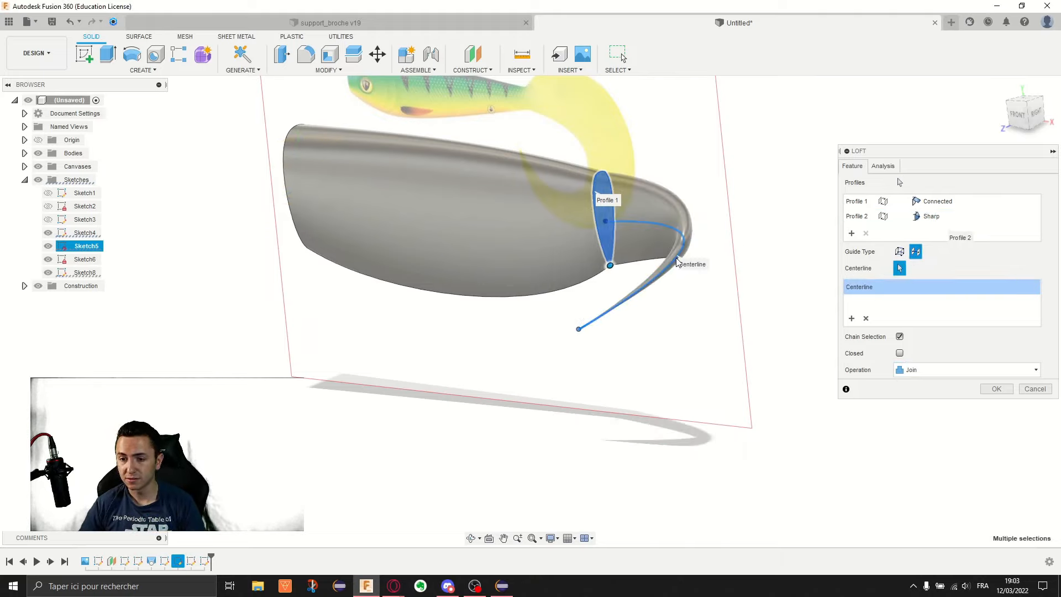
# Examine the loft preview around the tail's bend and tip from several angles.
pyautogui.keyDown('shift'); pyautogui.moveTo(679, 262); pyautogui.dragTo(726, 262, button='middle'); pyautogui.keyUp('shift')
pyautogui.scroll(4, 735, 219)
pyautogui.scroll(-4, 708, 200)
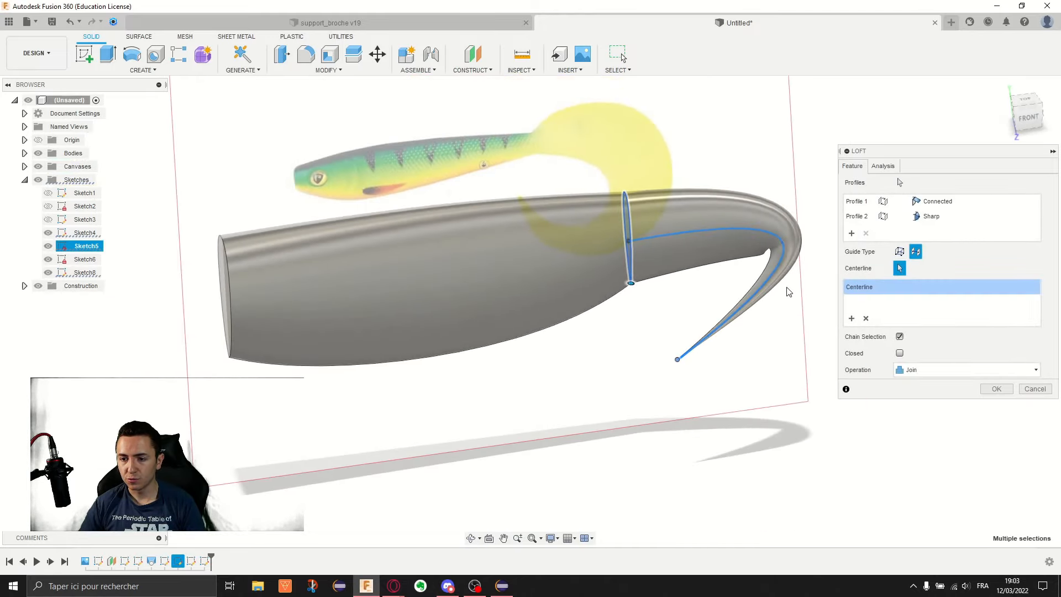
pyautogui.scroll(3, 756, 321)
pyautogui.keyDown('shift'); pyautogui.moveTo(741, 270); pyautogui.dragTo(679, 198, button='middle'); pyautogui.keyUp('shift')
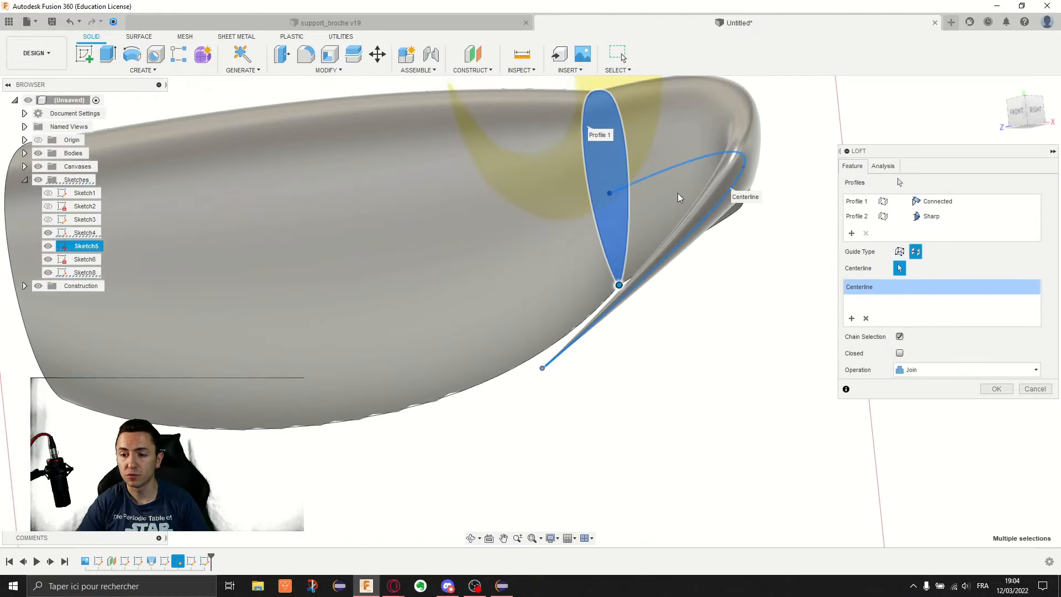
pyautogui.scroll(-4, 655, 188)
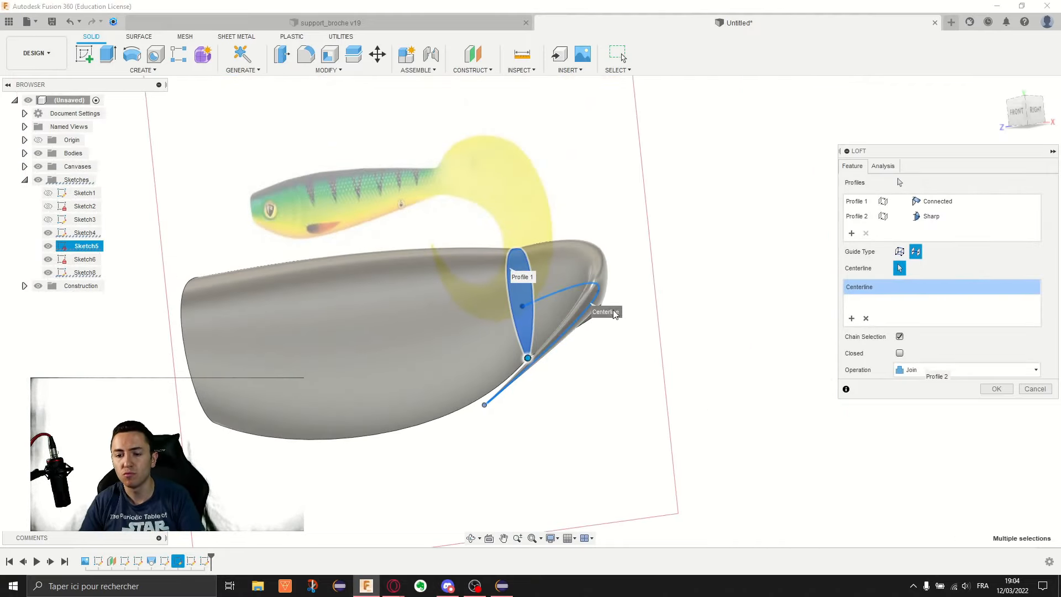
pyautogui.keyDown('shift'); pyautogui.moveTo(667, 303); pyautogui.dragTo(692, 295, button='middle'); pyautogui.keyUp('shift')
pyautogui.scroll(4, 669, 287)
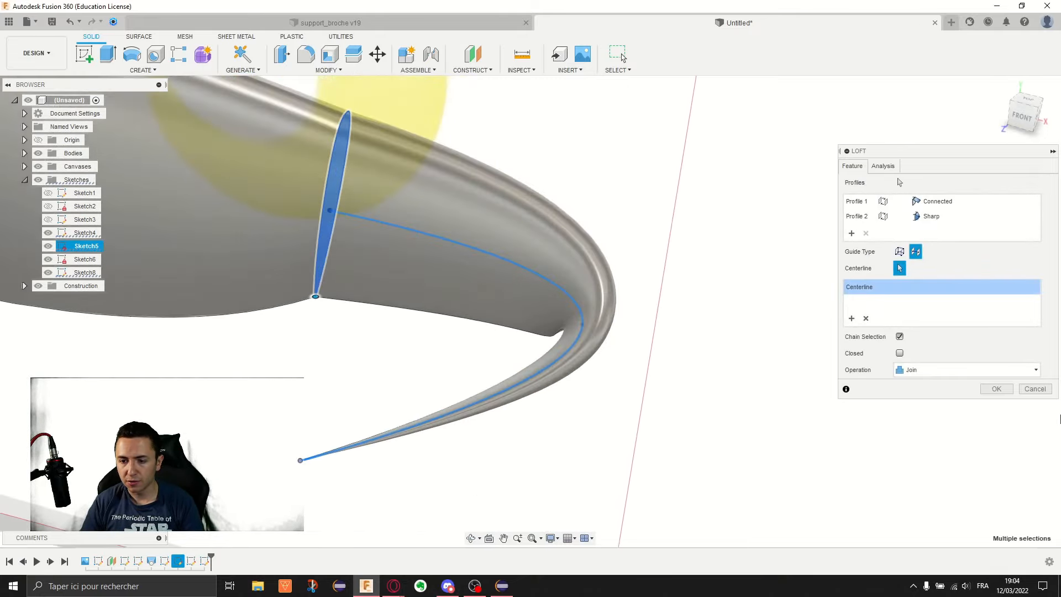
# Accept the centerline tail loft and delete that loft feature again.
pyautogui.click(989, 391)
pyautogui.scroll(-3, 687, 323)
pyautogui.click(221, 564)
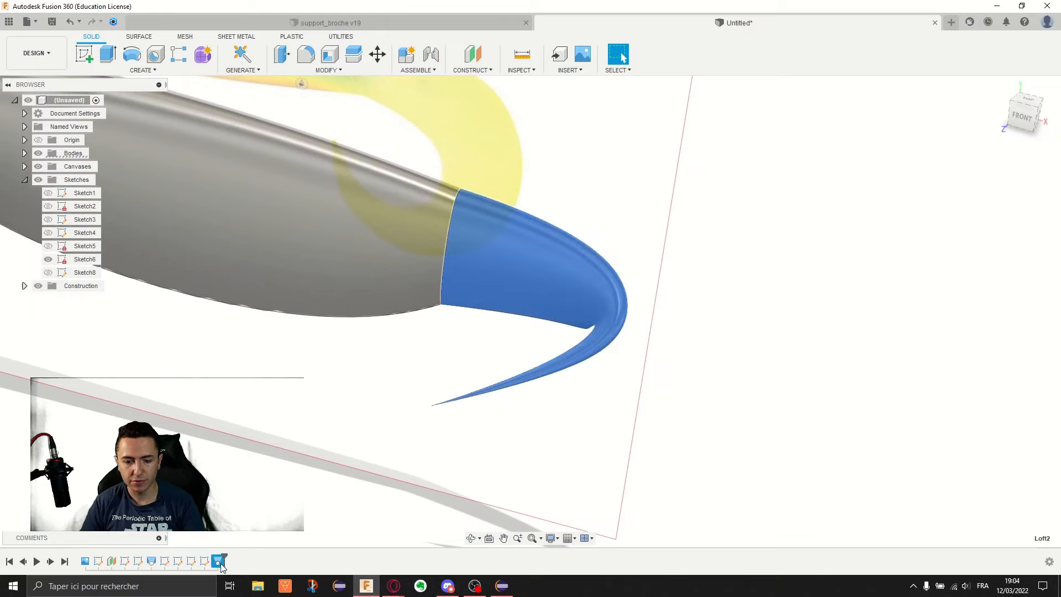
pyautogui.press('Delete')
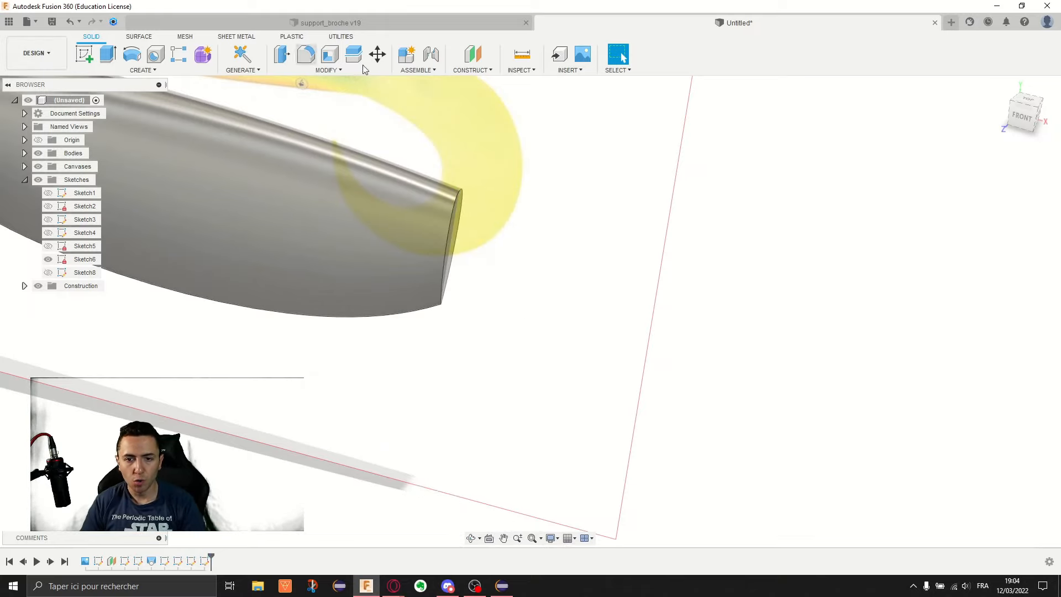
# Show the tail spline sketch and create a construction plane offset about 30.4 mm from the tail-end face, crossing the spline.
pyautogui.click(480, 58)
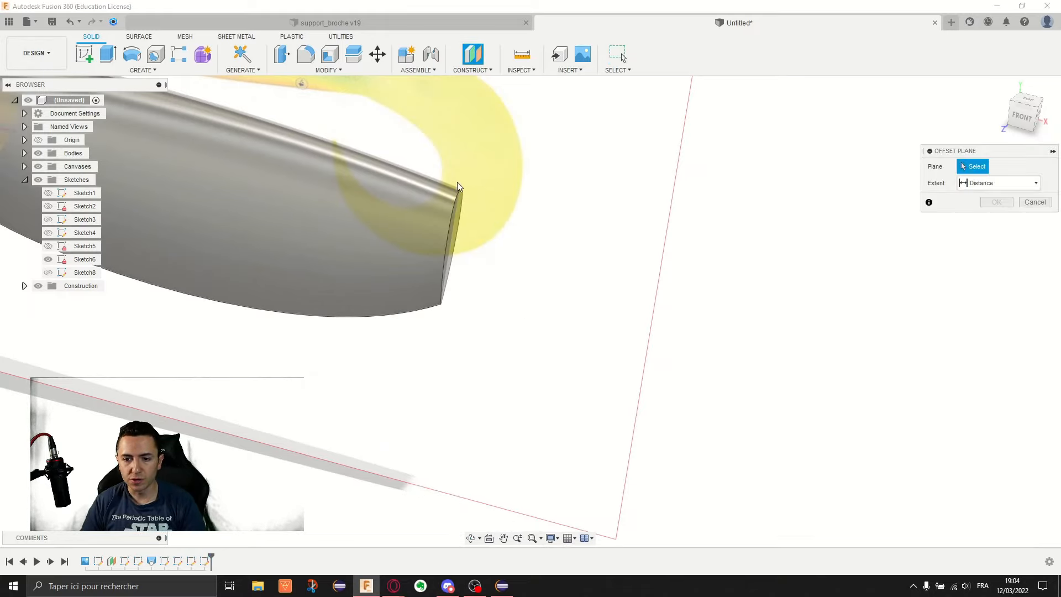
pyautogui.click(48, 273)
pyautogui.keyDown('shift'); pyautogui.moveTo(481, 213); pyautogui.dragTo(463, 235, button='middle'); pyautogui.keyUp('shift')
pyautogui.click(465, 238)
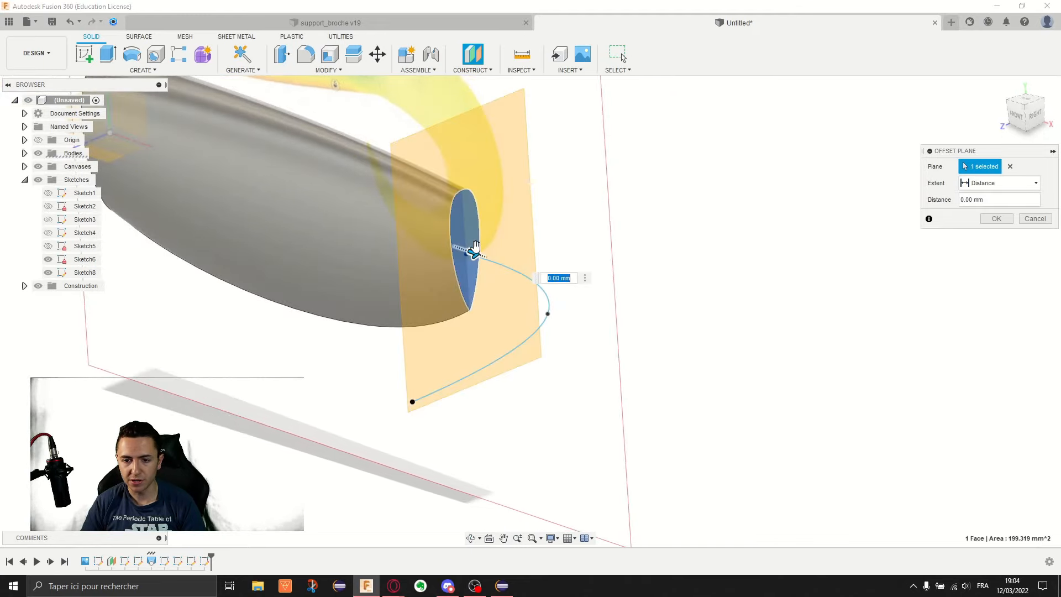
pyautogui.moveTo(531, 296); pyautogui.dragTo(547, 307)
pyautogui.moveTo(542, 308)
pyautogui.keyDown('shift'); pyautogui.mouseDown(button='middle')
pyautogui.moveTo(550, 352)
pyautogui.moveTo(549, 289)
pyautogui.mouseUp(button='middle'); pyautogui.keyUp('shift')
pyautogui.moveTo(549, 289); pyautogui.dragTo(581, 287)
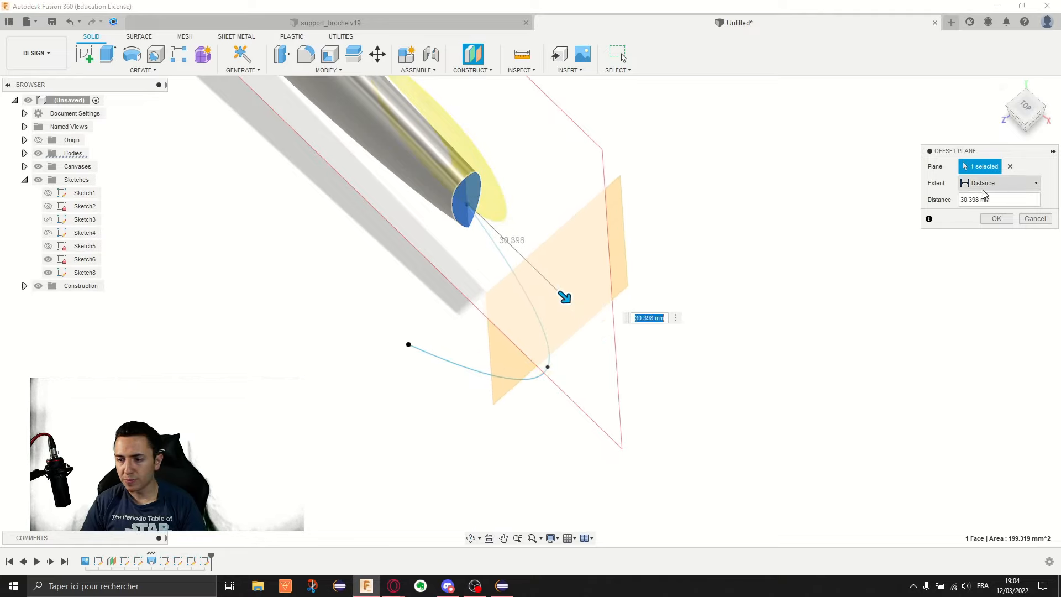
pyautogui.click(996, 218)
# Create a sketch on the offset plane and intersect the tail spline with it, keeping the projection link.
pyautogui.keyDown('shift'); pyautogui.moveTo(555, 264); pyautogui.dragTo(521, 215, button='middle'); pyautogui.keyUp('shift')
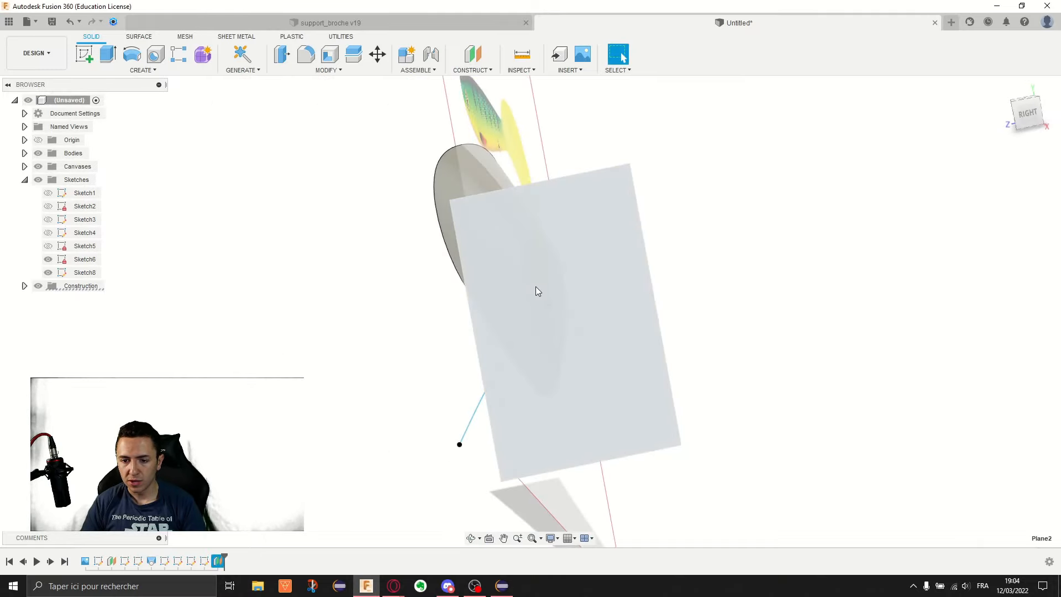
pyautogui.rightClick(543, 296)
pyautogui.click(507, 354)
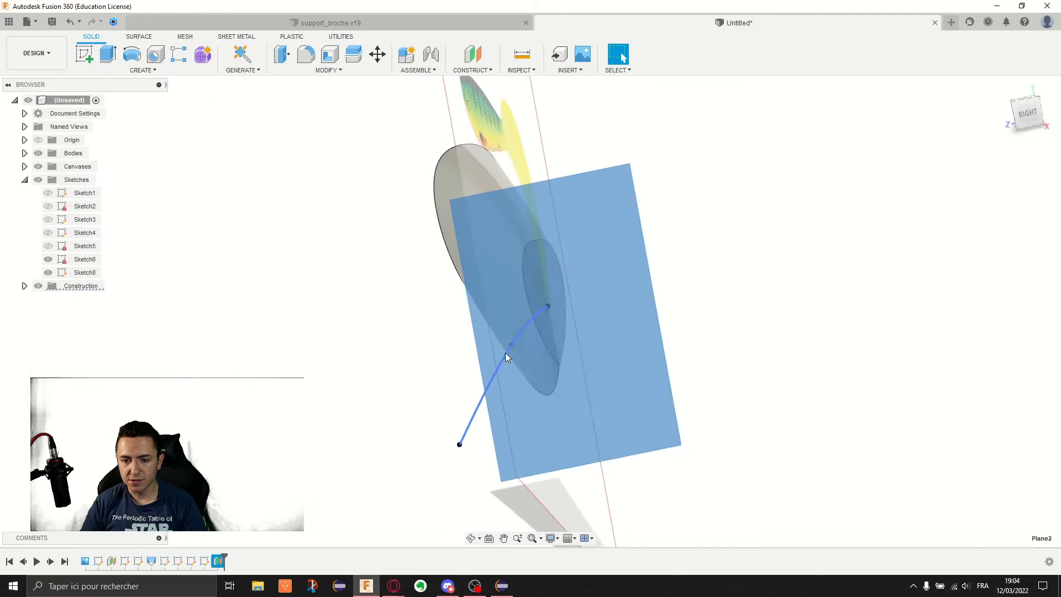
pyautogui.click(132, 69)
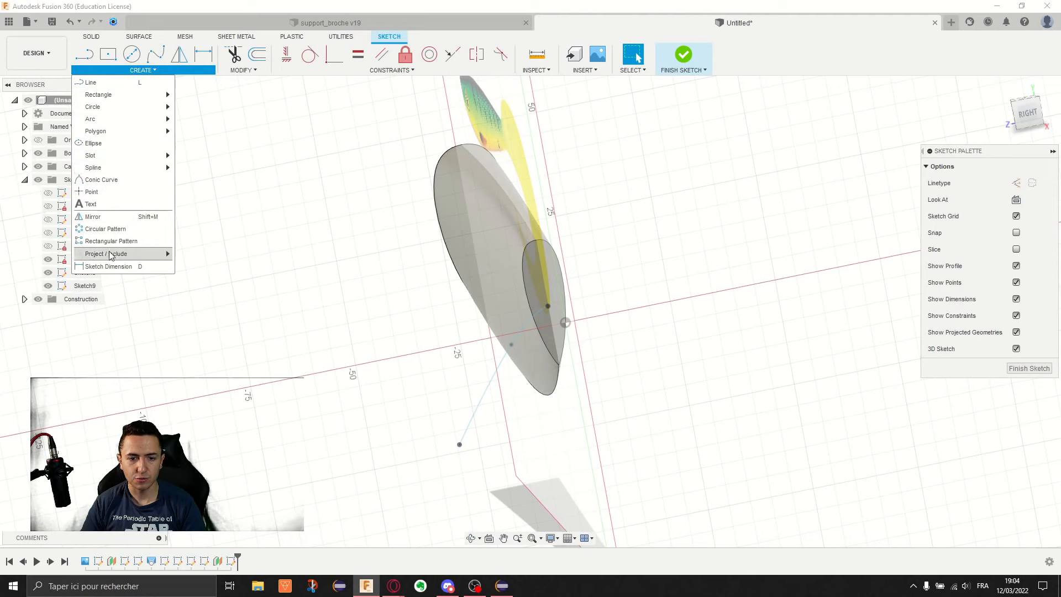
pyautogui.moveTo(113, 254)
pyautogui.click(202, 274)
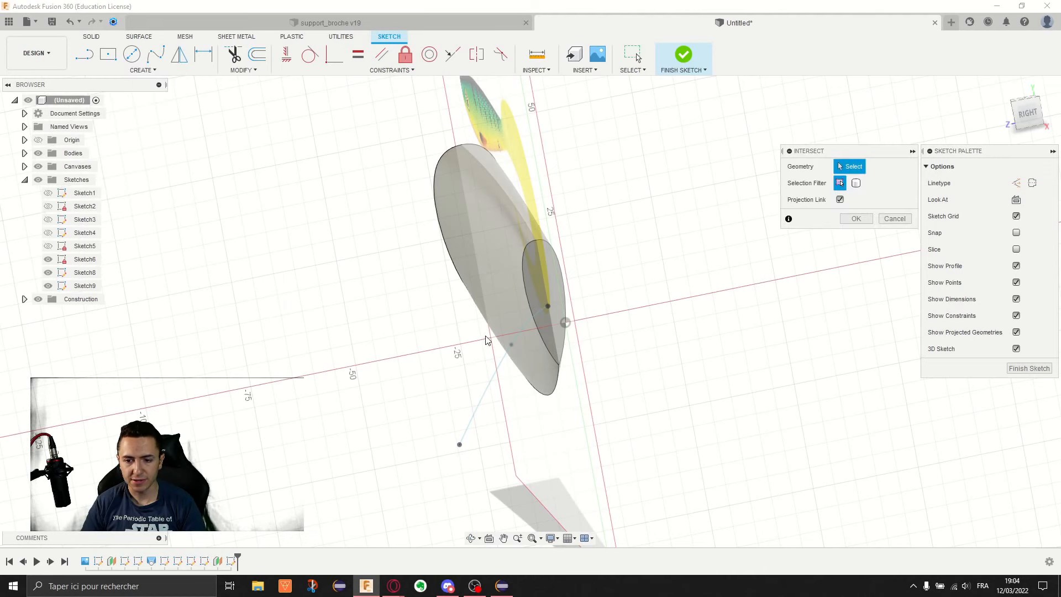
pyautogui.click(524, 327)
pyautogui.keyDown('shift'); pyautogui.moveTo(525, 327); pyautogui.dragTo(694, 287, button='middle'); pyautogui.keyUp('shift')
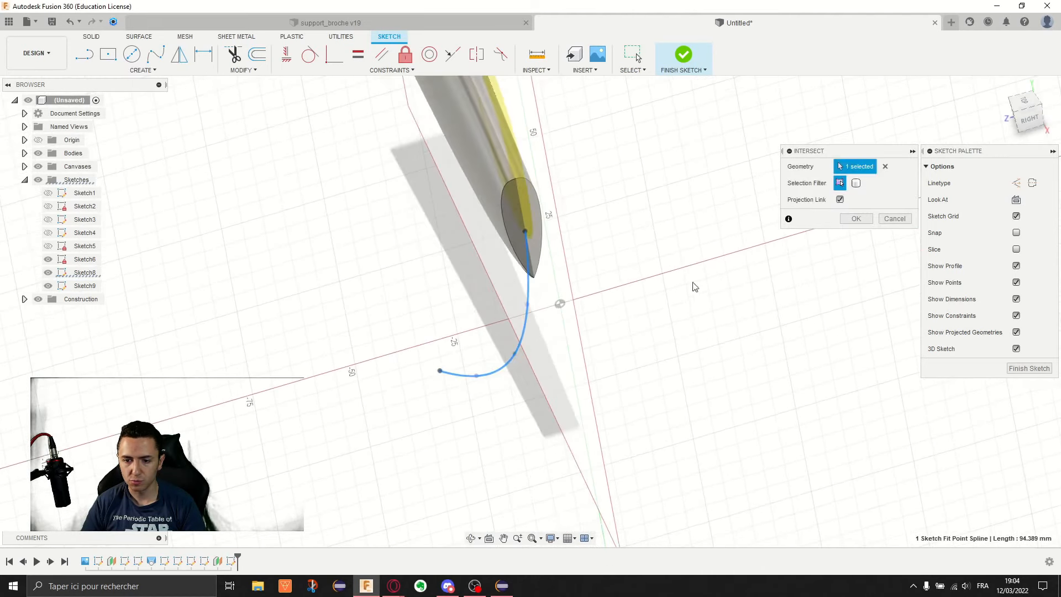
pyautogui.click(859, 218)
pyautogui.scroll(3, 602, 285)
pyautogui.moveTo(447, 307)
pyautogui.keyDown('shift'); pyautogui.mouseDown(button='middle')
pyautogui.moveTo(459, 289)
pyautogui.moveTo(450, 305)
pyautogui.mouseUp(button='middle'); pyautogui.keyUp('shift')
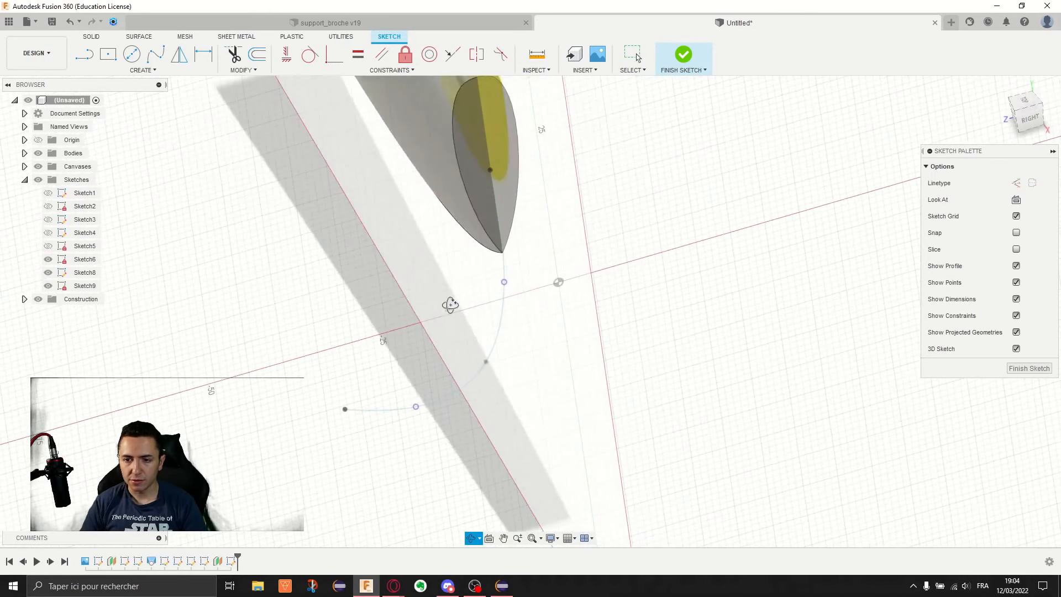
pyautogui.click(133, 72)
pyautogui.click(132, 72)
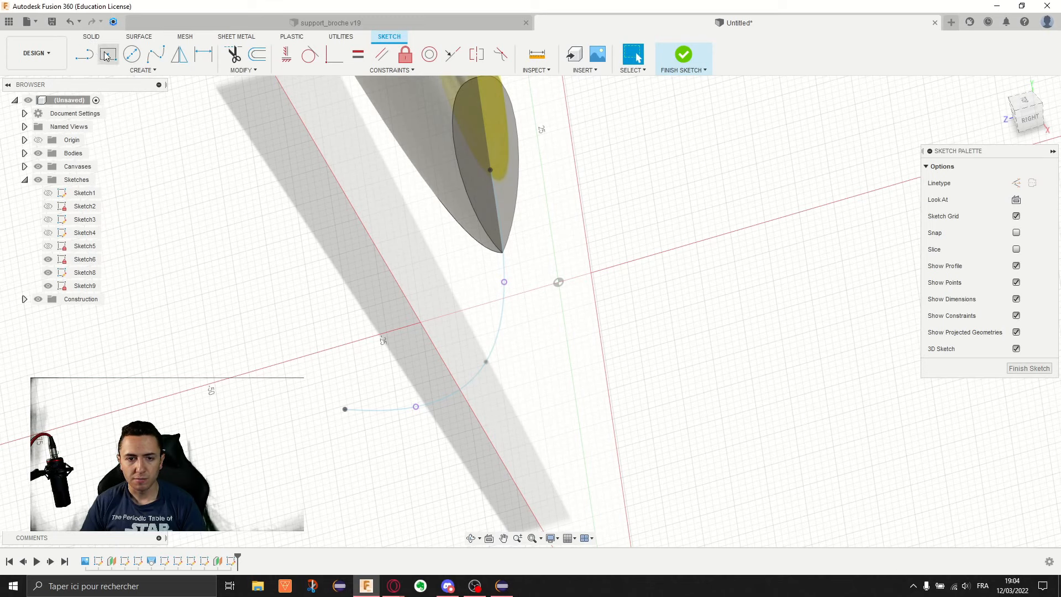
pyautogui.click(84, 56)
pyautogui.press('Escape')
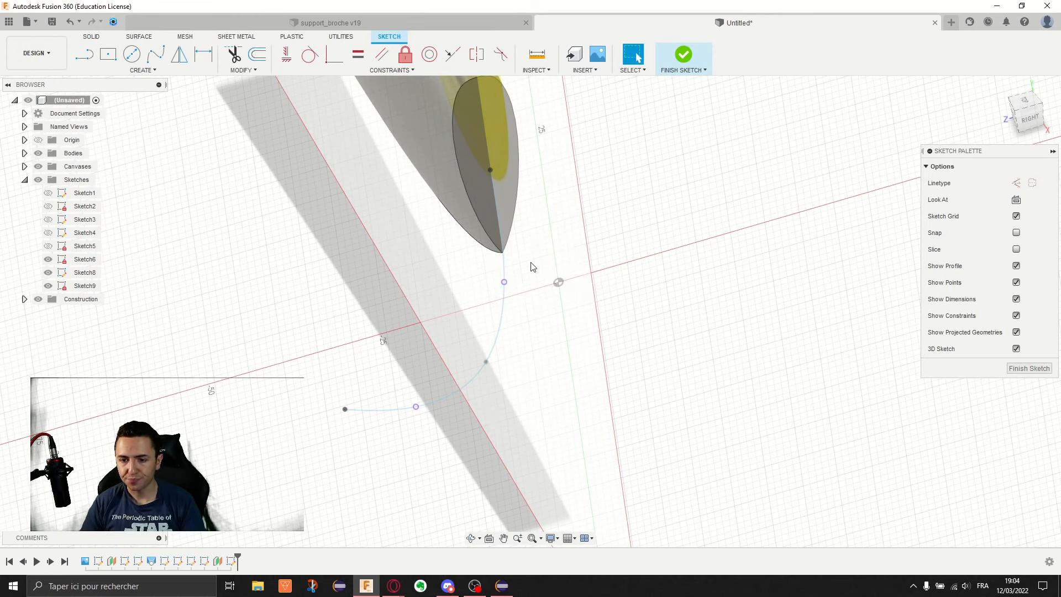
# With 3D sketching off, draw a steep line beside the upper spline intersection point and convert it to a construction line.
pyautogui.scroll(3, 544, 220)
pyautogui.keyDown('shift'); pyautogui.moveTo(505, 221); pyautogui.dragTo(509, 195, button='middle'); pyautogui.keyUp('shift')
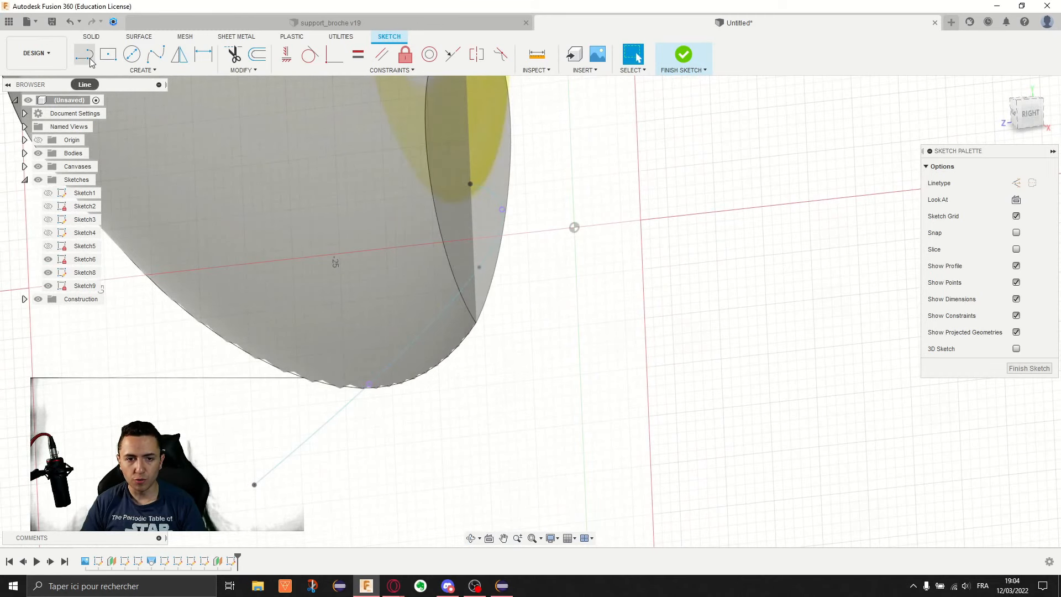
pyautogui.click(557, 140)
pyautogui.click(519, 373)
pyautogui.press('Escape')
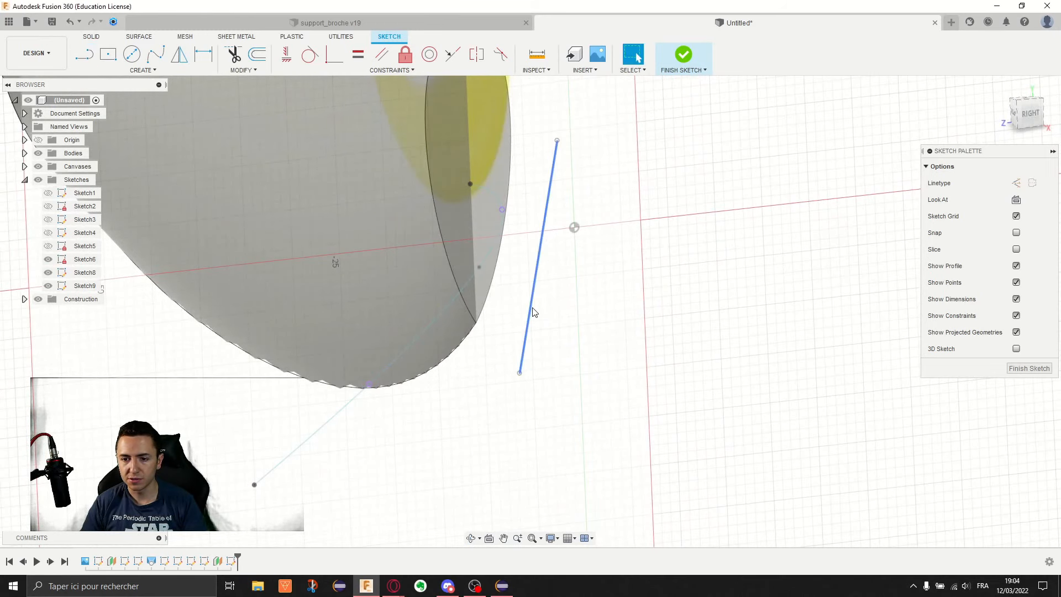
pyautogui.click(532, 312)
pyautogui.click(1016, 183)
pyautogui.press('Escape')
pyautogui.moveTo(712, 176); pyautogui.dragTo(726, 188, button='middle')
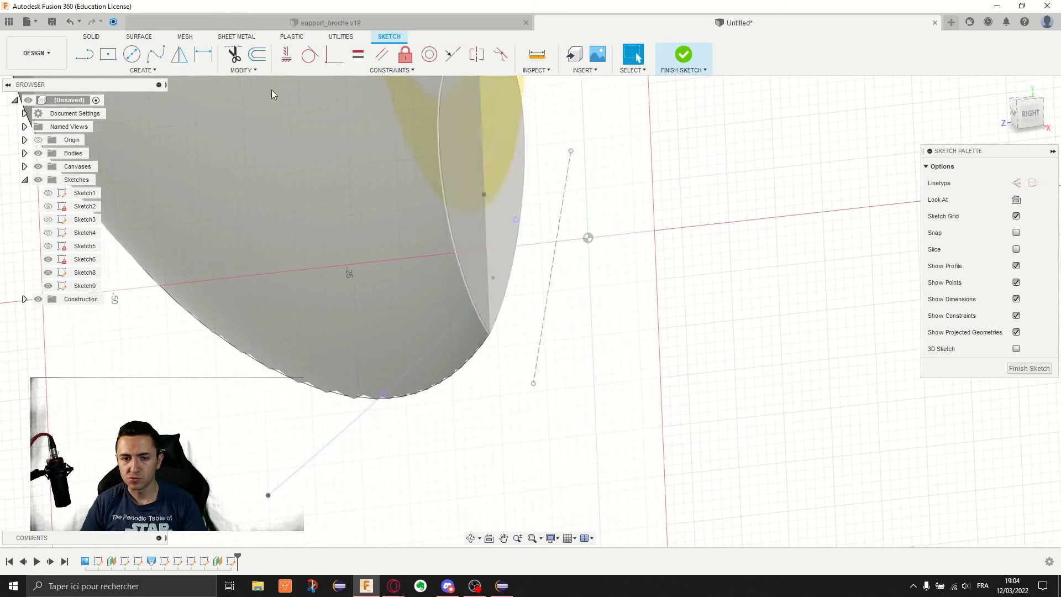
pyautogui.click(164, 71)
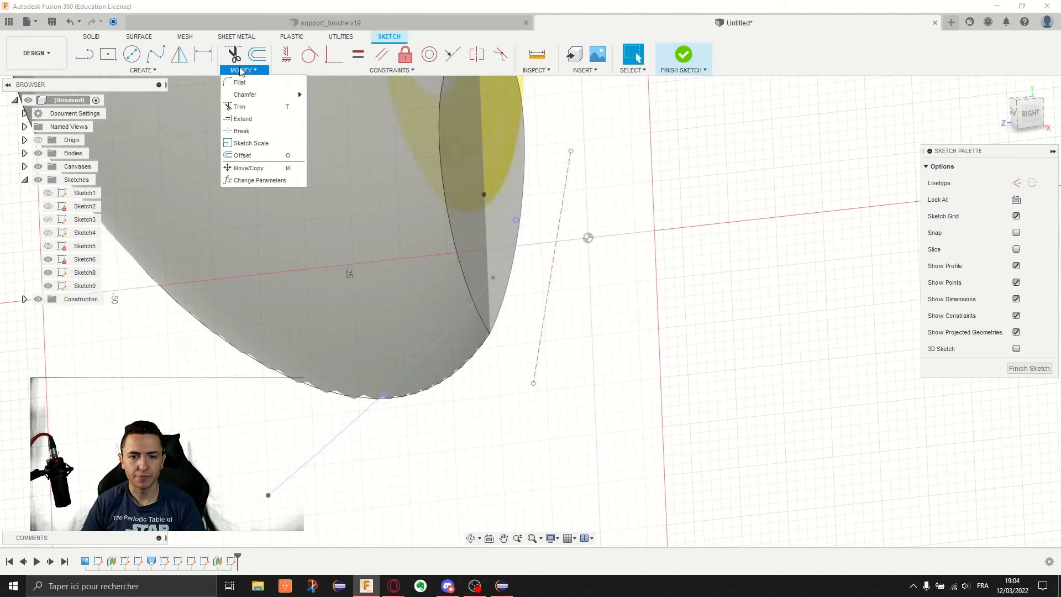
pyautogui.moveTo(287, 70)
pyautogui.click(297, 168)
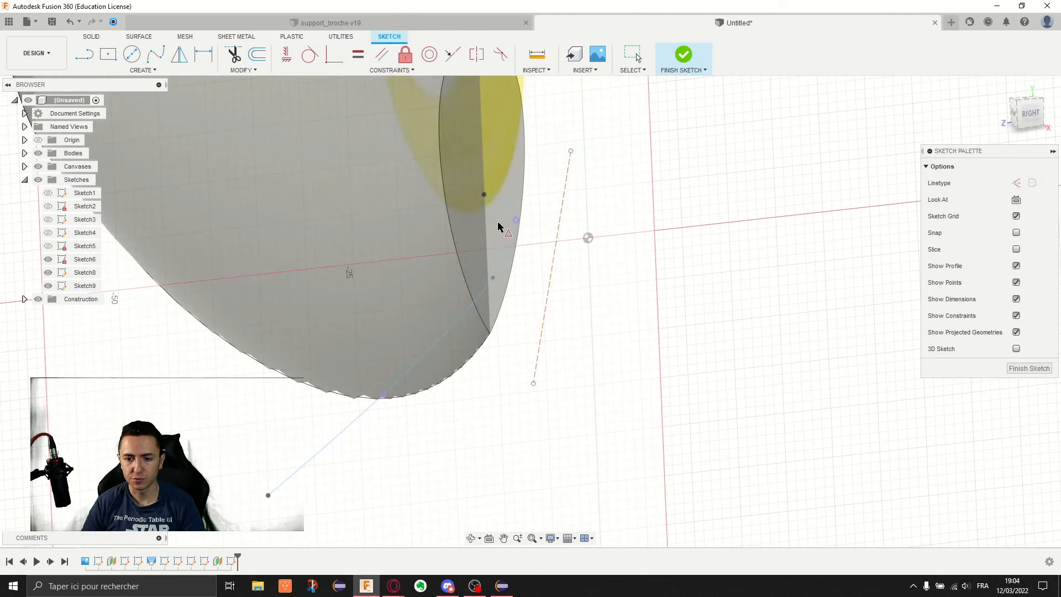
pyautogui.click(517, 223)
pyautogui.press('Escape')
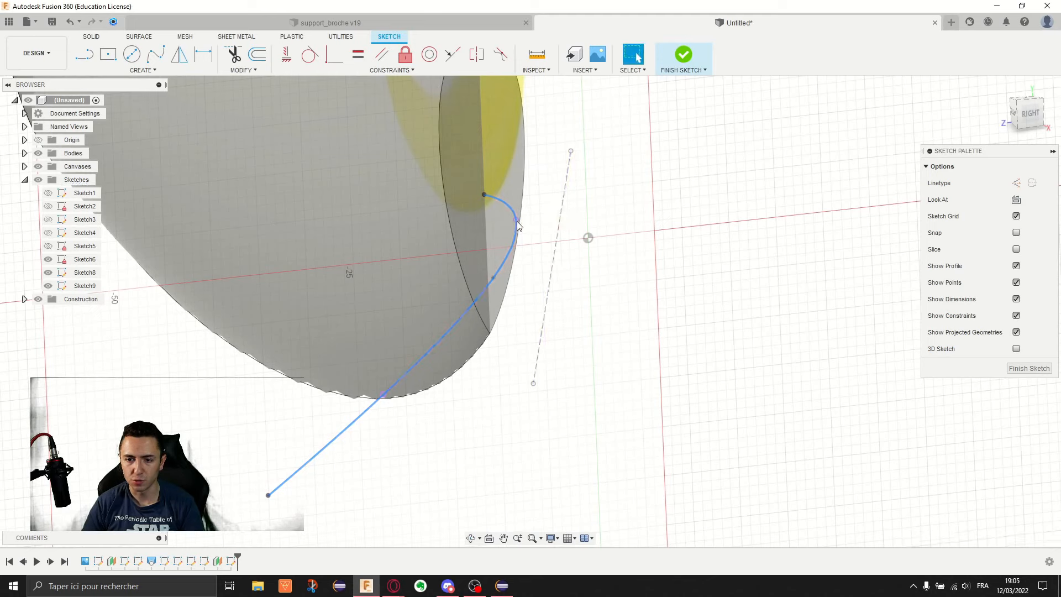
pyautogui.click(516, 221)
pyautogui.click(616, 198)
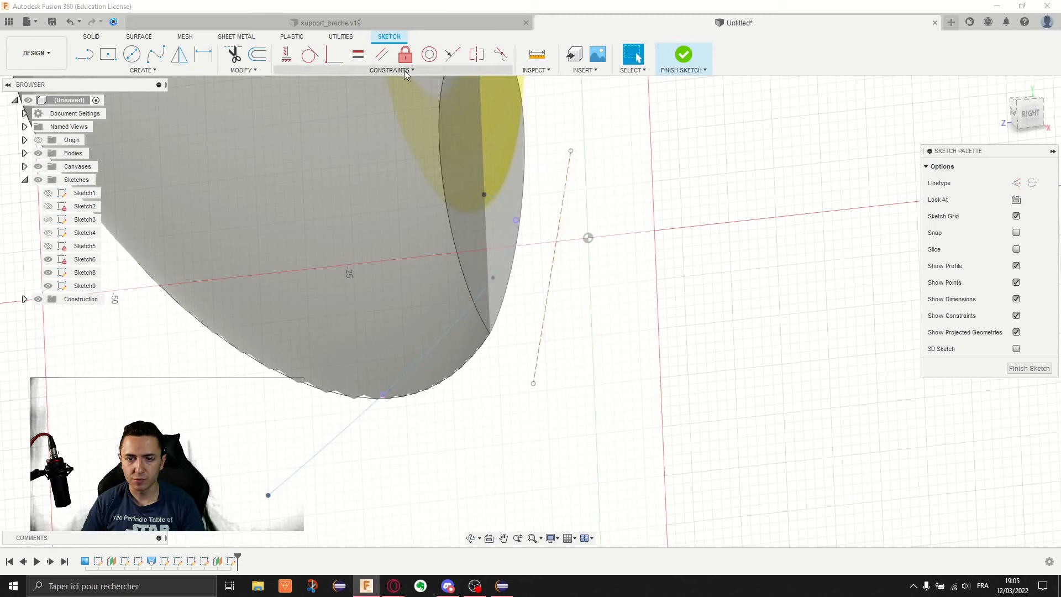
# Apply a midpoint constraint between the upper spline intersection point and the construction line.
pyautogui.click(389, 70)
pyautogui.click(298, 168)
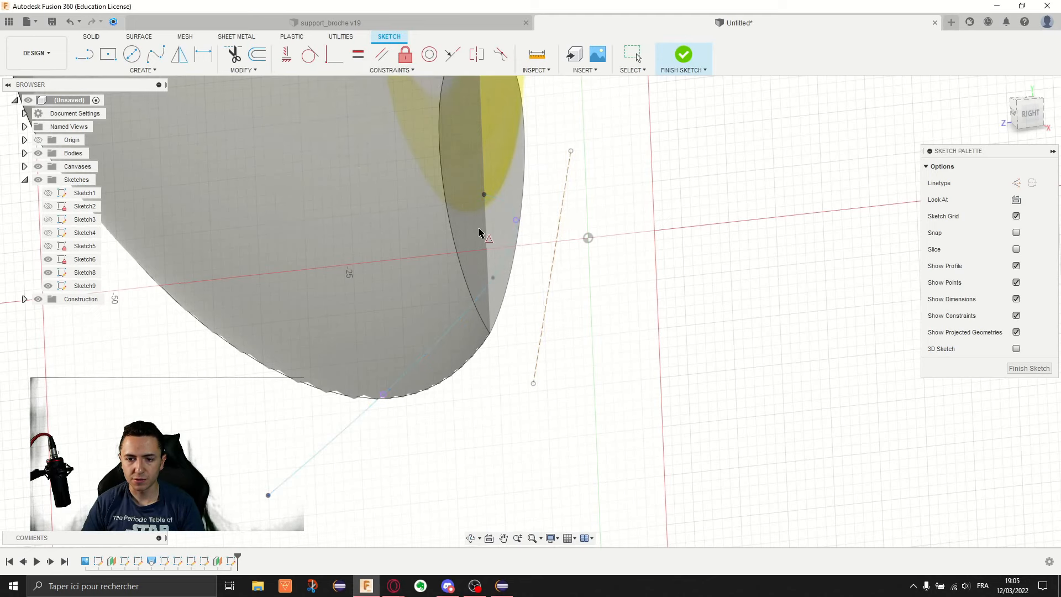
pyautogui.click(562, 223)
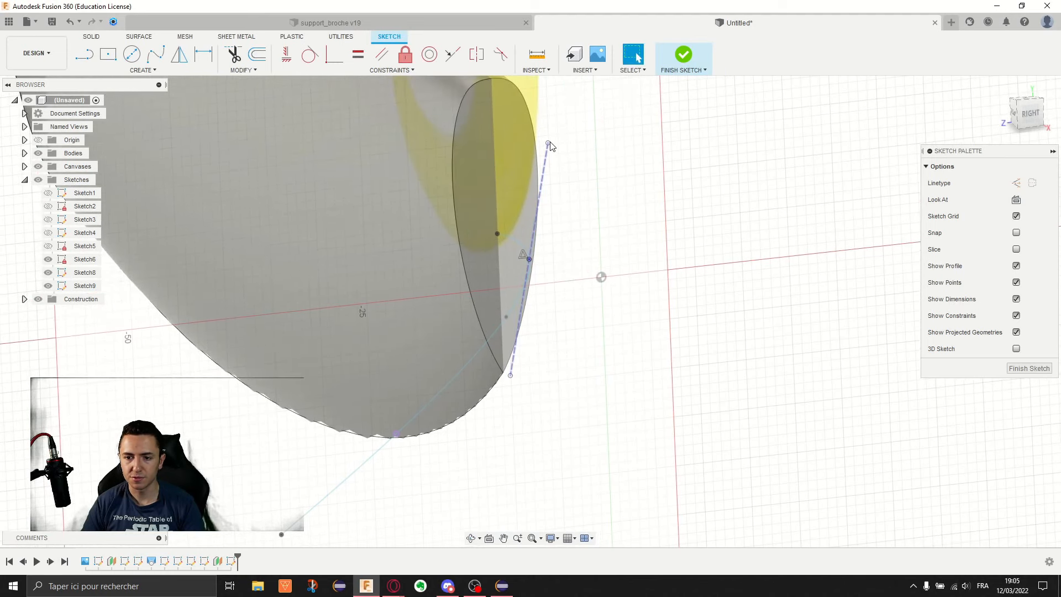
# Draw a spline between the construction line's two ends, bowed toward the lure body, and adjust its lower tangent handle.
pyautogui.click(155, 55)
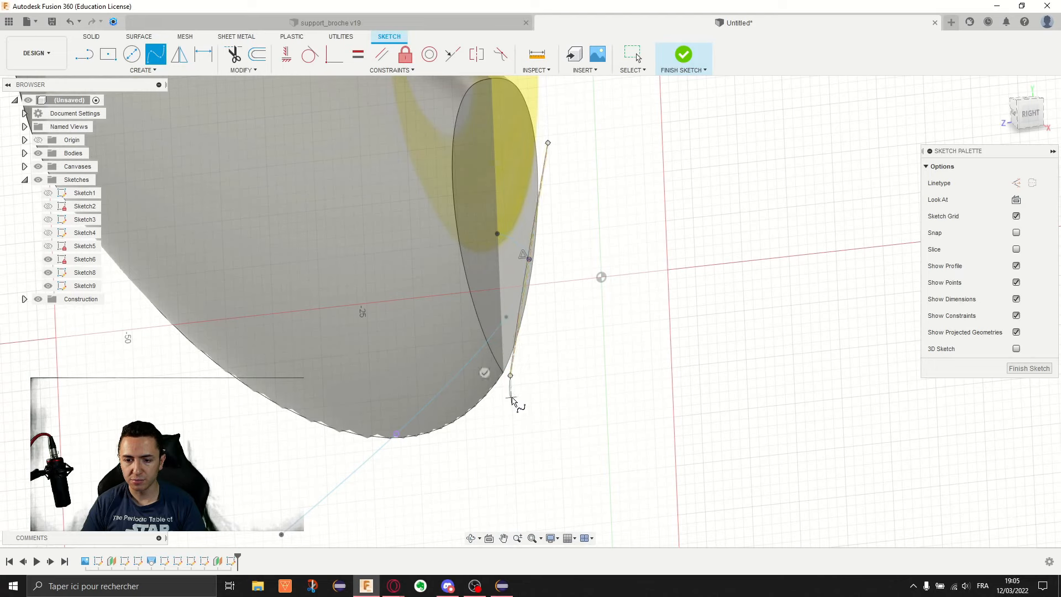
pyautogui.moveTo(552, 121); pyautogui.dragTo(558, 129)
pyautogui.click(511, 379)
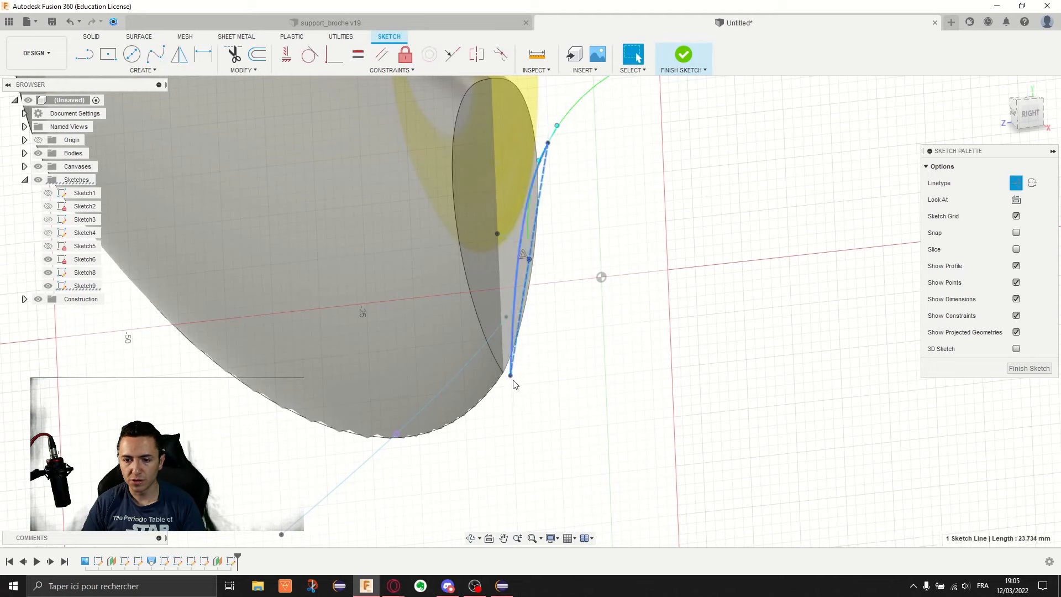
pyautogui.moveTo(511, 379)
pyautogui.mouseDown()
pyautogui.moveTo(504, 403)
pyautogui.moveTo(514, 406)
pyautogui.mouseUp()
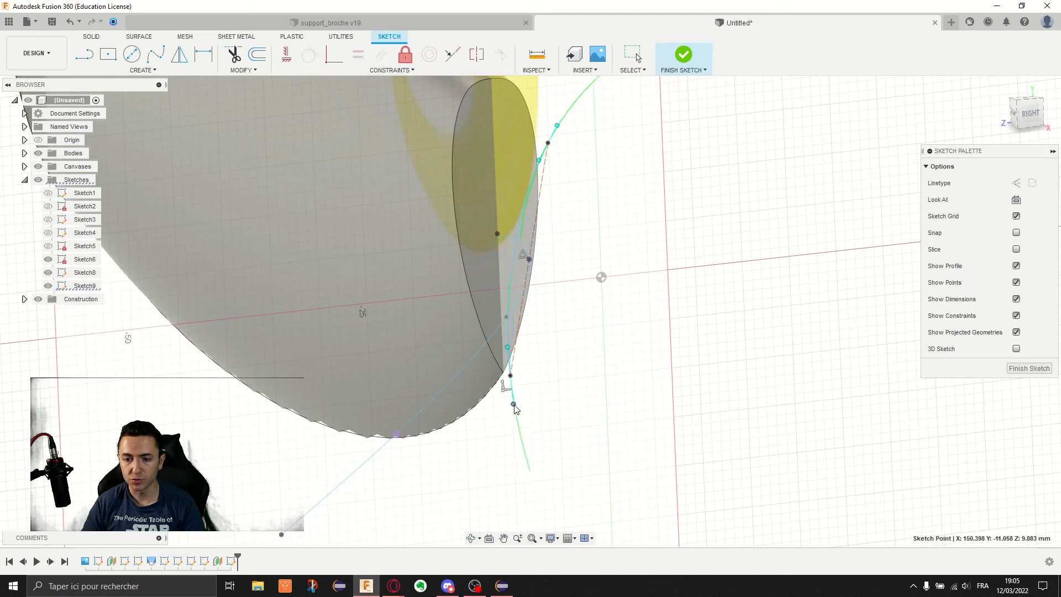
# Mirror the spline about the construction line to close the leaf-shaped section, and finish the sketch.
pyautogui.click(179, 54)
pyautogui.click(537, 182)
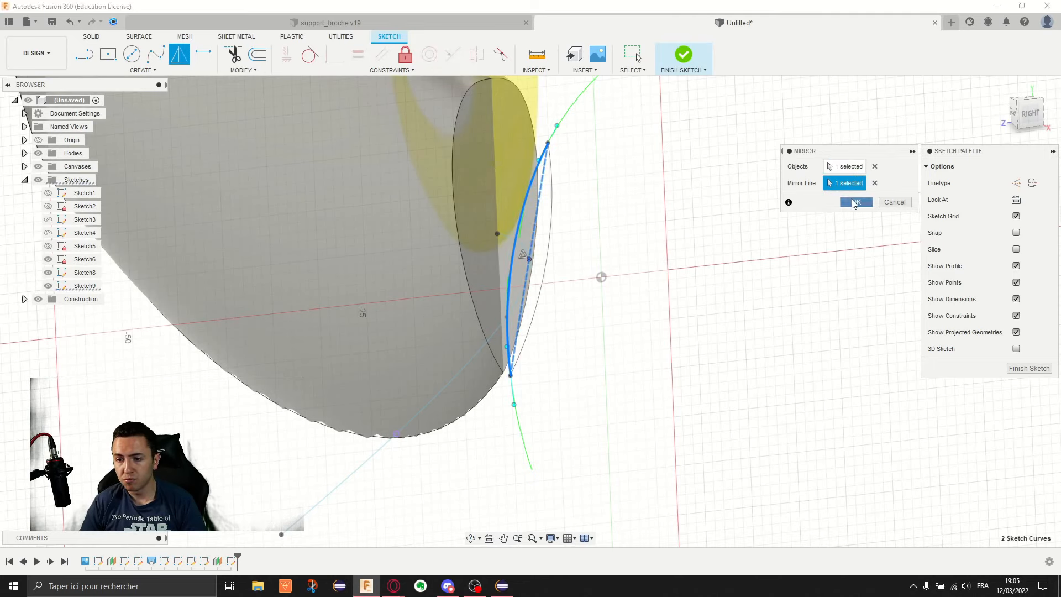
pyautogui.click(855, 202)
pyautogui.click(1025, 376)
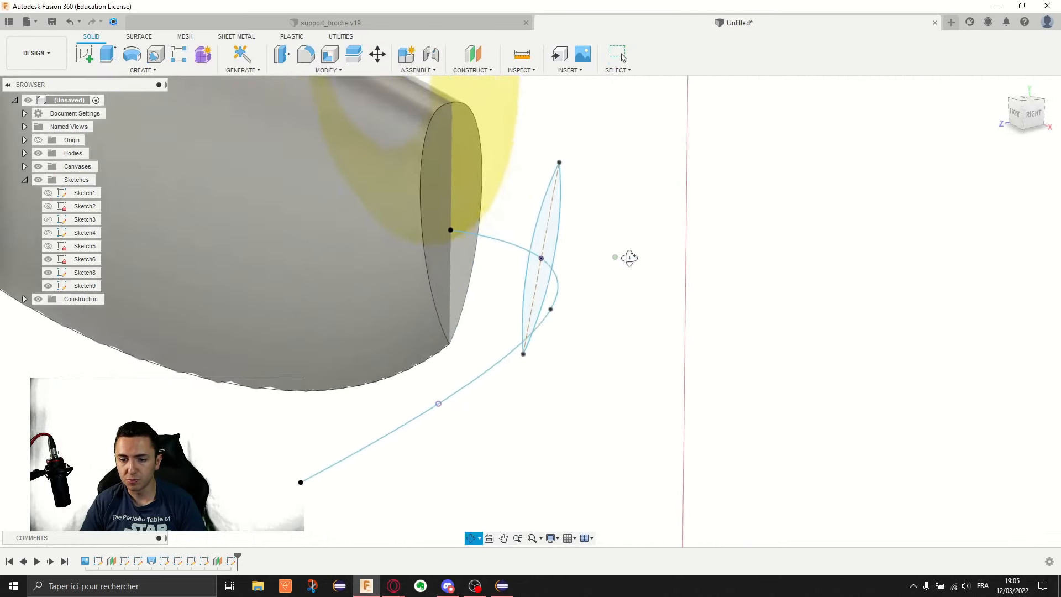
# Try to loft from the body's tail-end face through the leaf-shaped section to the tail spline's free end point.
pyautogui.scroll(-2, 309, 509)
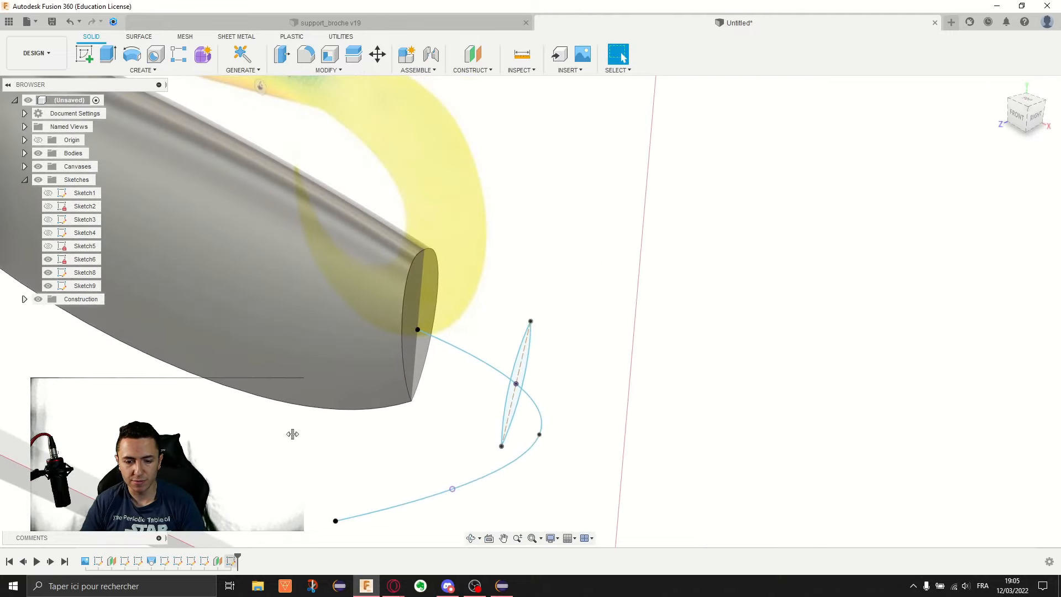
pyautogui.click(142, 70)
pyautogui.click(100, 169)
pyautogui.click(419, 287)
pyautogui.scroll(2, 497, 276)
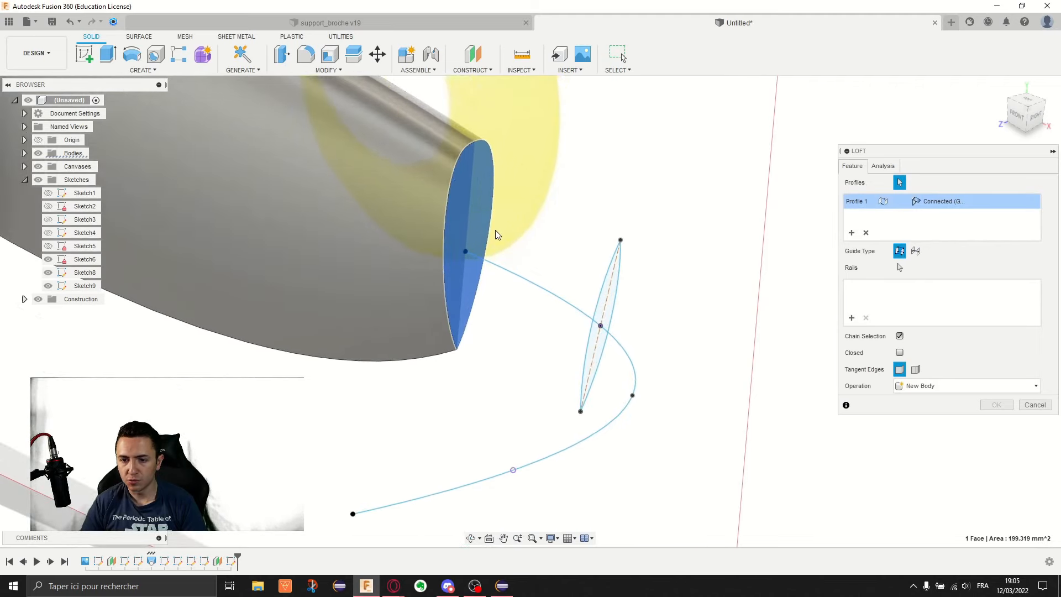
pyautogui.click(612, 293)
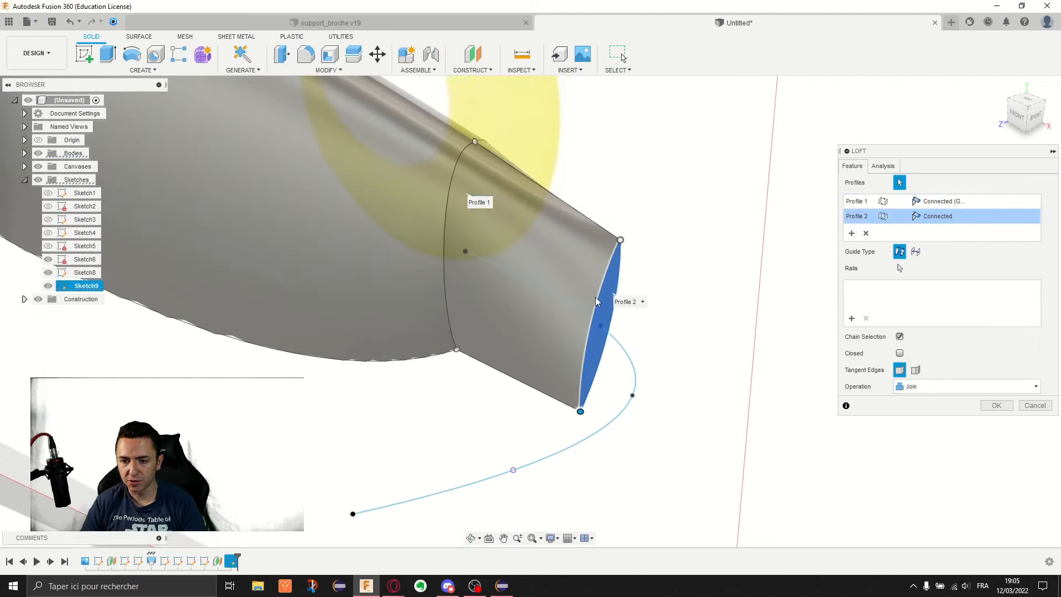
pyautogui.moveTo(429, 466); pyautogui.dragTo(498, 360, button='middle')
pyautogui.click(423, 409)
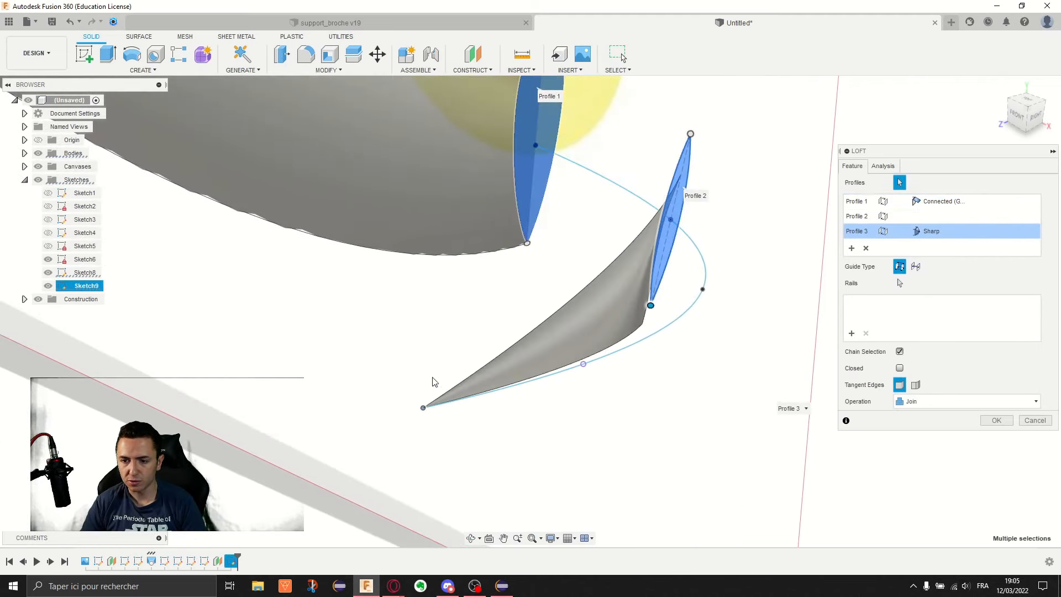
# Try the tail spline as the loft's centerline, inspect the preview, and cancel the loft.
pyautogui.scroll(-2, 563, 279)
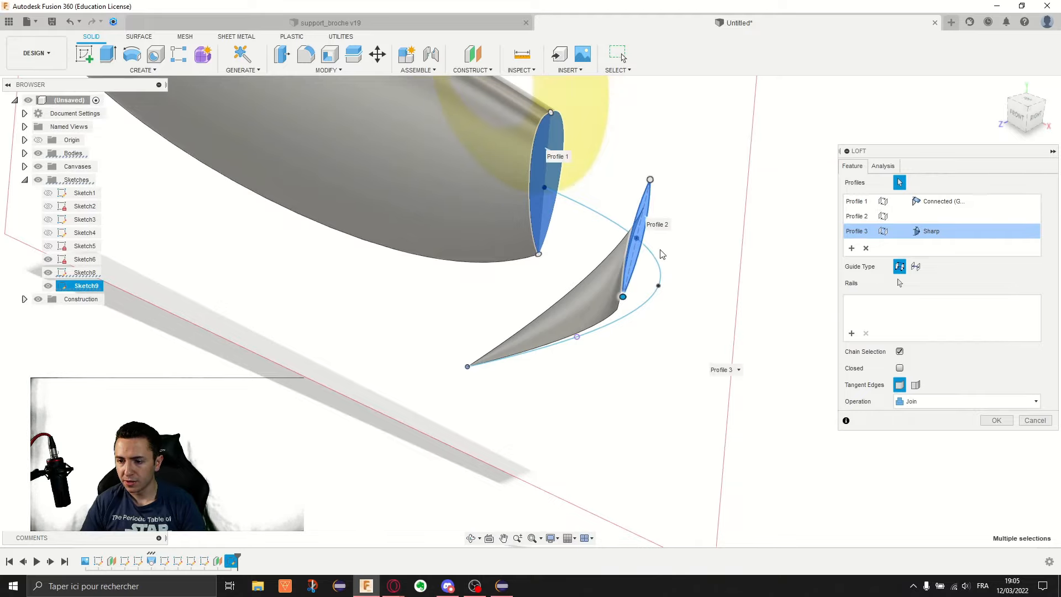
pyautogui.keyDown('shift'); pyautogui.moveTo(663, 255); pyautogui.dragTo(691, 299, button='middle'); pyautogui.keyUp('shift')
pyautogui.scroll(-3, 661, 252)
pyautogui.scroll(7, 660, 251)
pyautogui.scroll(-3, 657, 245)
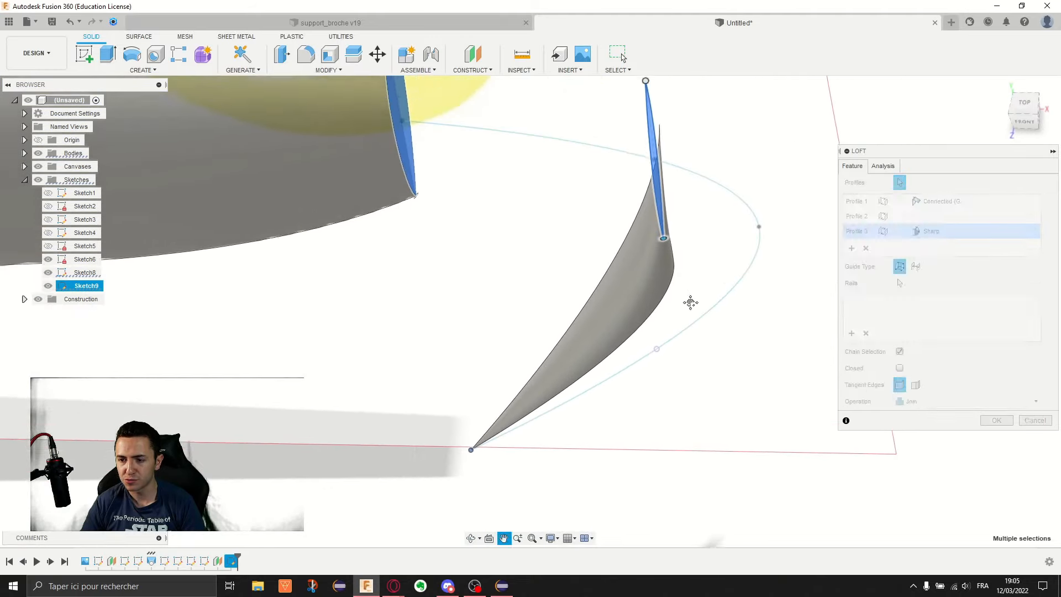
pyautogui.scroll(-2, 691, 299)
pyautogui.moveTo(633, 242); pyautogui.dragTo(661, 320, button='middle')
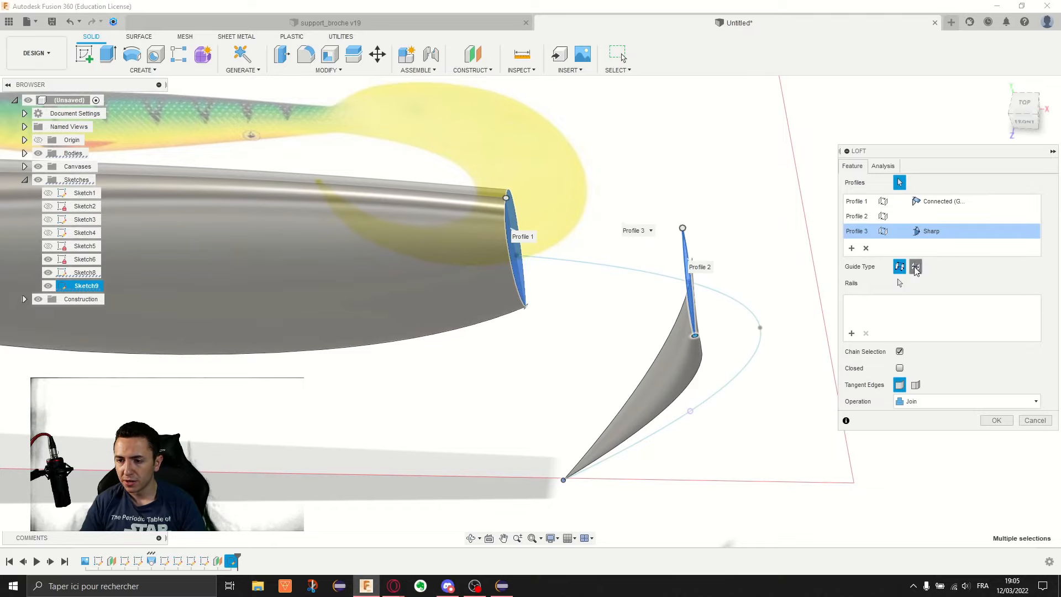
pyautogui.click(915, 268)
pyautogui.click(709, 290)
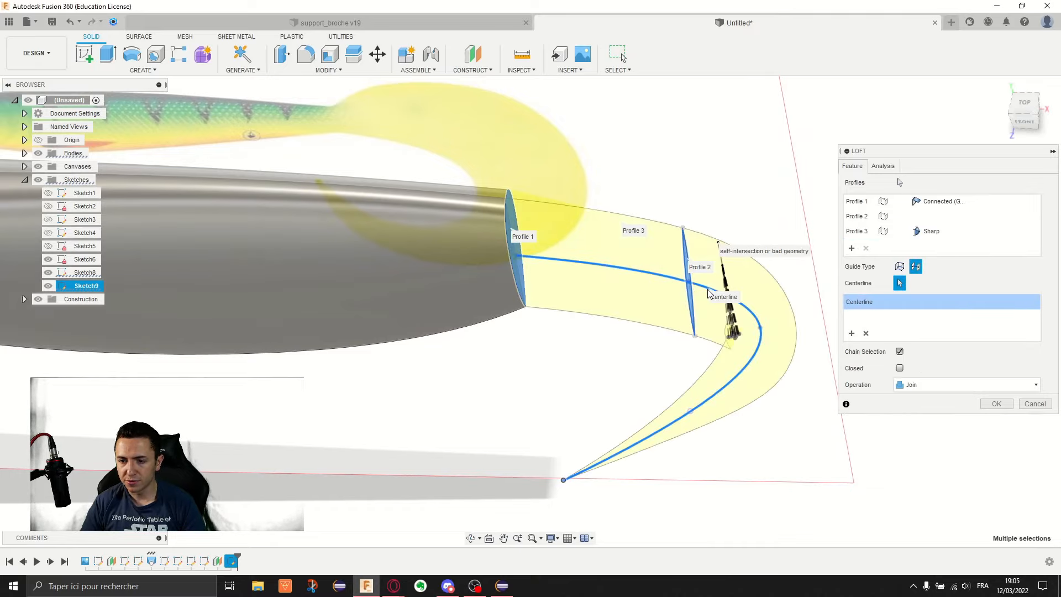
pyautogui.keyDown('shift'); pyautogui.moveTo(709, 293); pyautogui.dragTo(688, 273, button='middle'); pyautogui.keyUp('shift')
pyautogui.scroll(2, 691, 298)
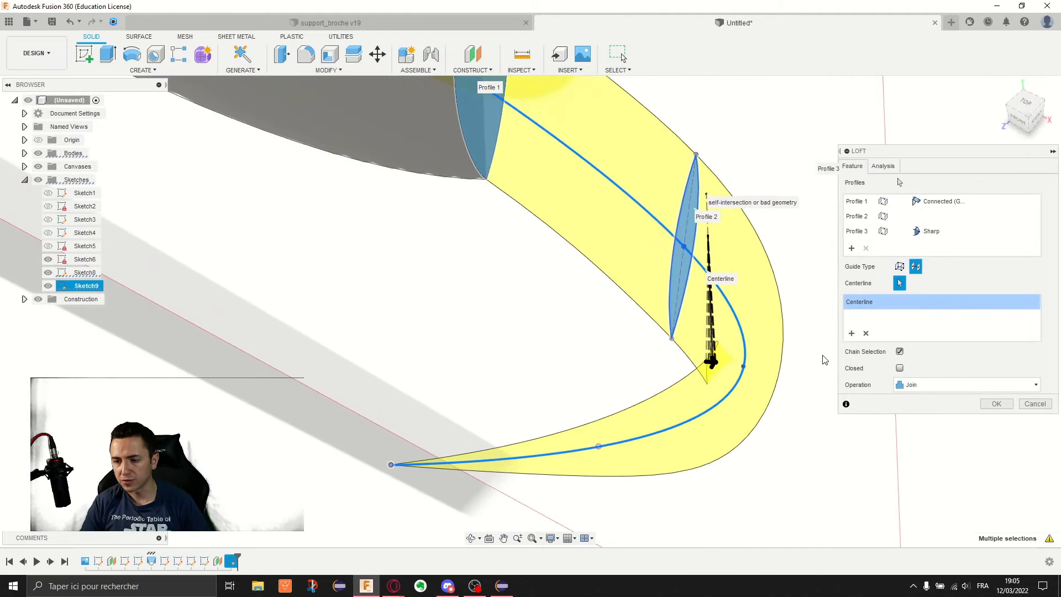
pyautogui.scroll(-3, 823, 367)
pyautogui.click(1033, 403)
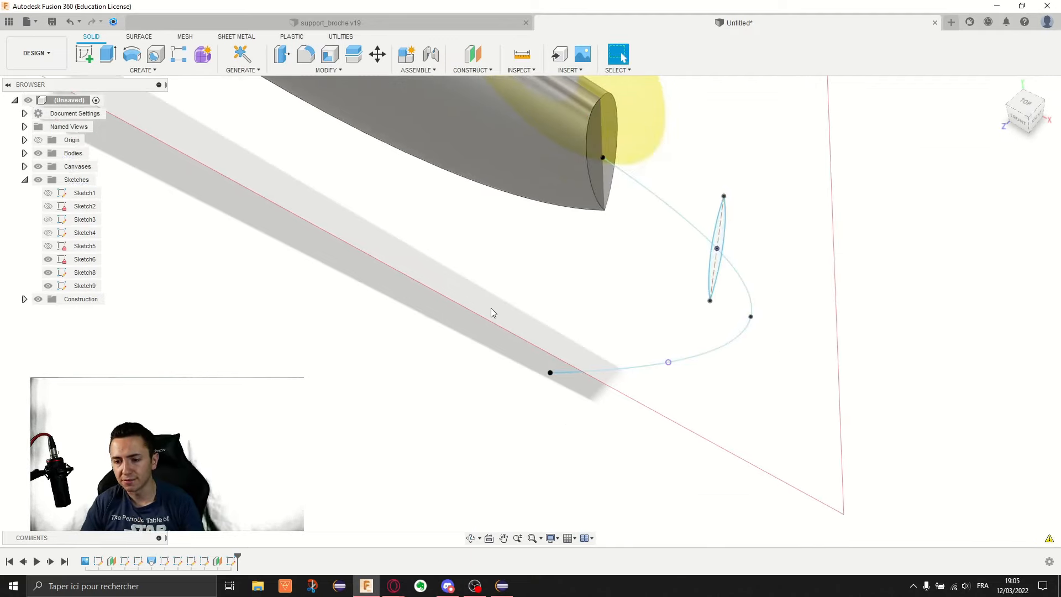
pyautogui.rightClick(548, 373)
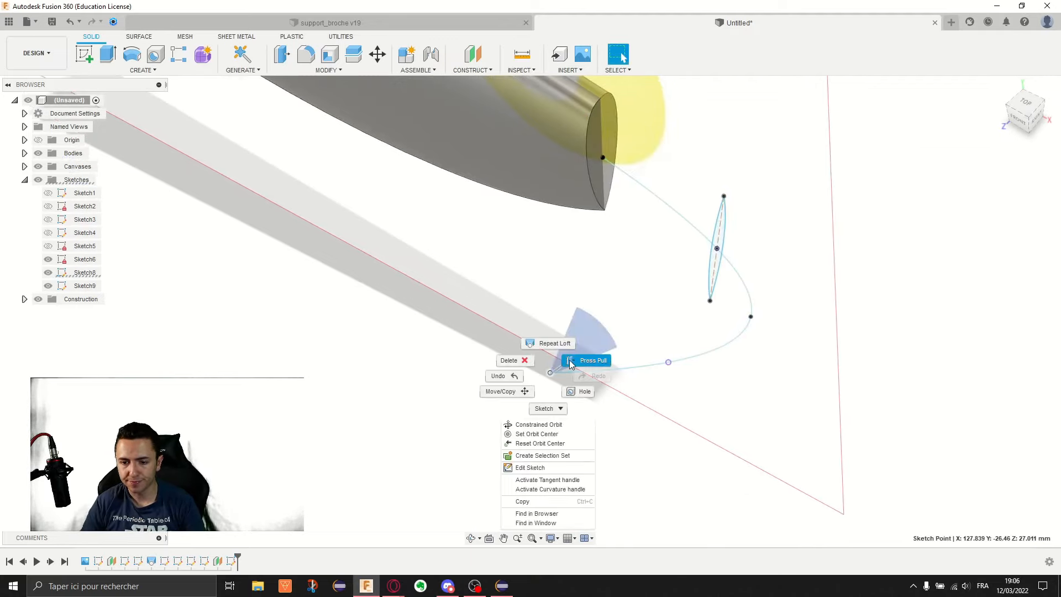
pyautogui.click(500, 391)
pyautogui.moveTo(568, 335)
pyautogui.mouseDown()
pyautogui.moveTo(669, 320)
pyautogui.moveTo(655, 329)
pyautogui.mouseUp()
pyautogui.click(1034, 351)
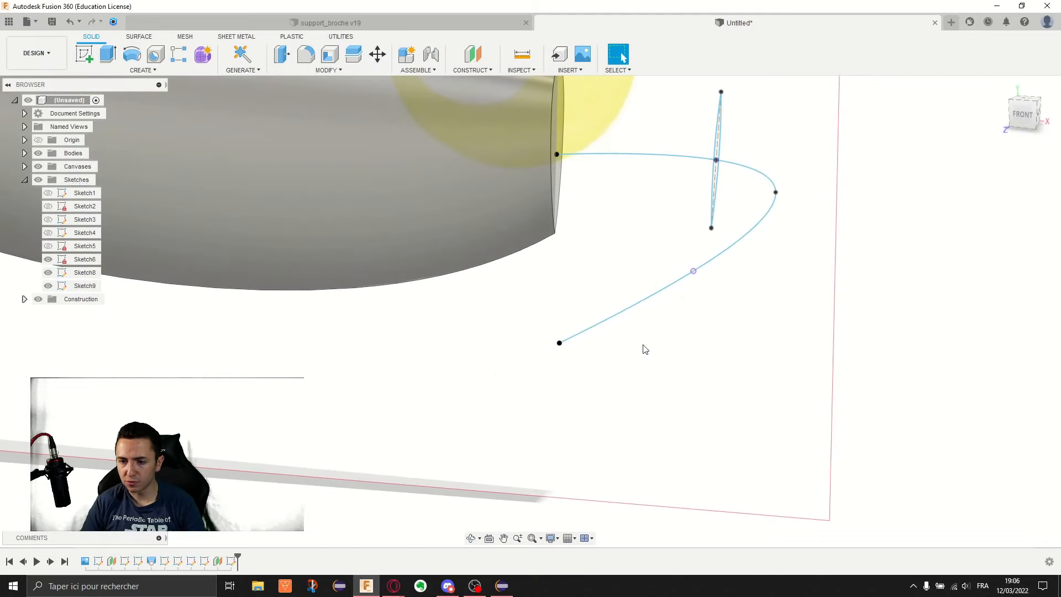
pyautogui.click(185, 561)
pyautogui.click(559, 345)
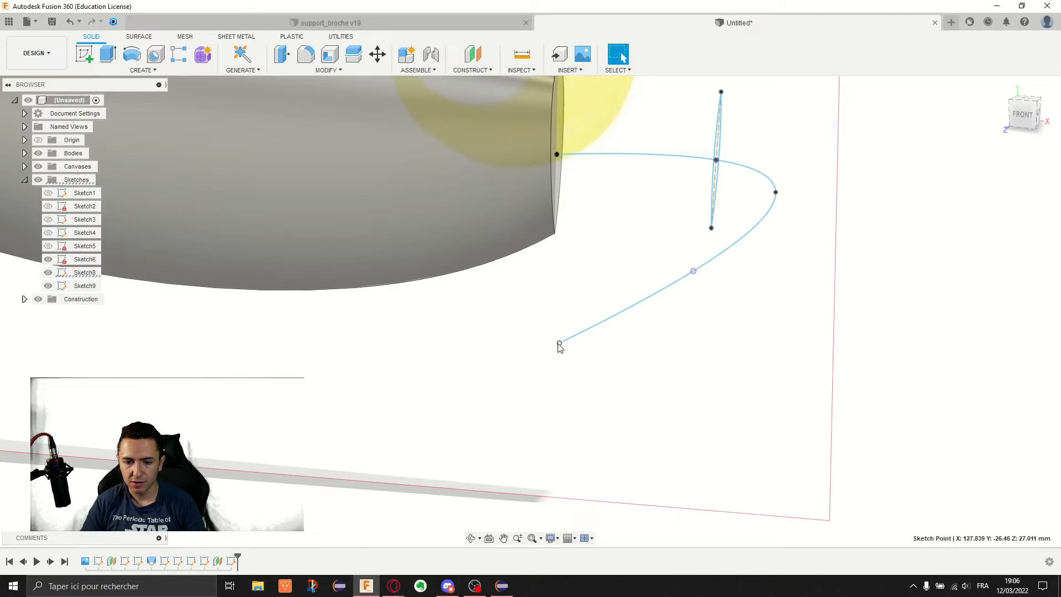
pyautogui.rightClick(558, 344)
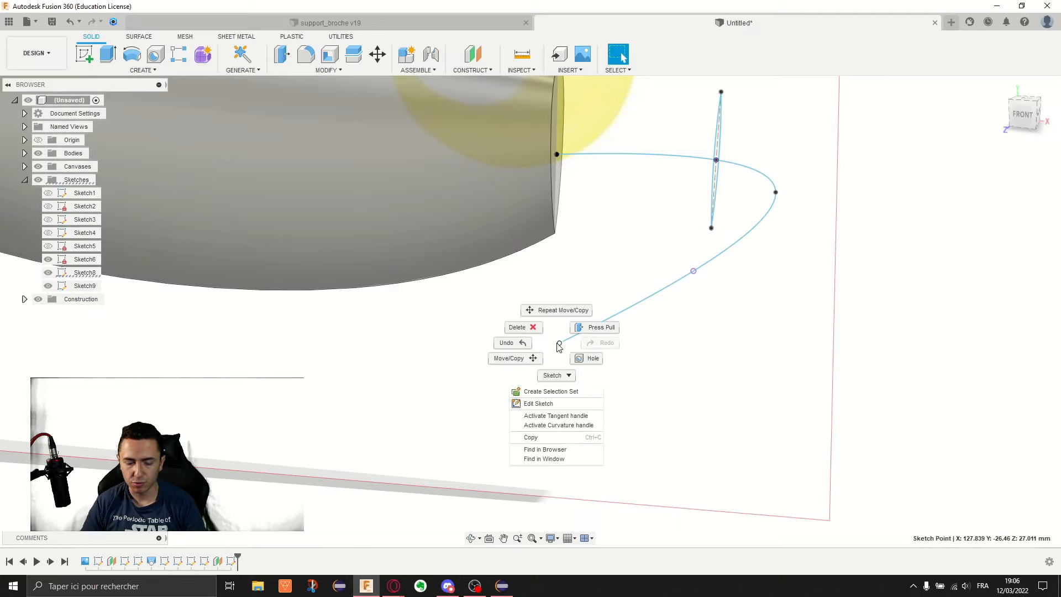
pyautogui.click(562, 310)
pyautogui.moveTo(559, 343); pyautogui.dragTo(700, 345)
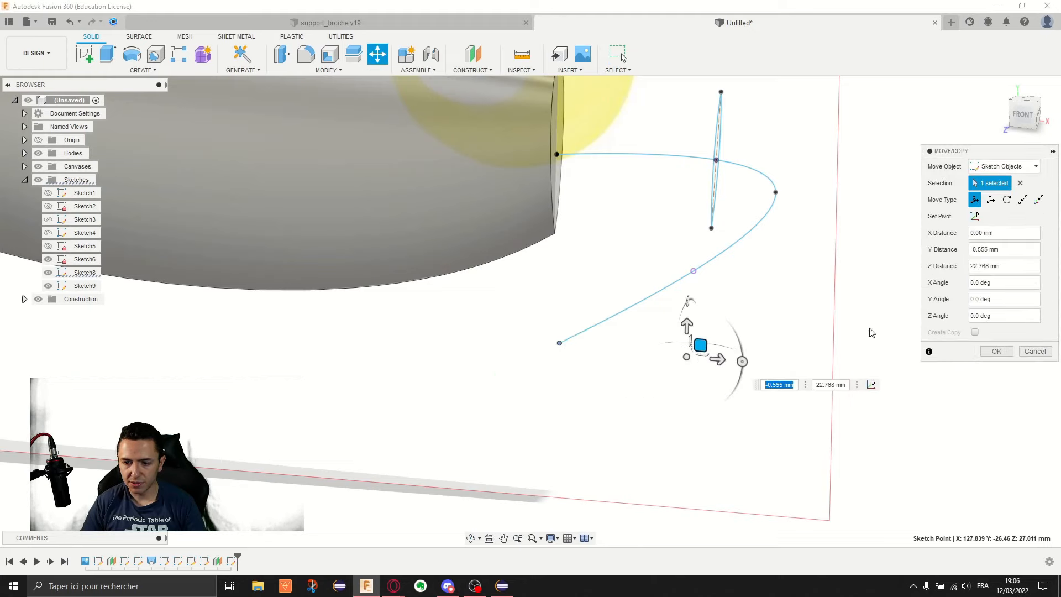
pyautogui.click(996, 167)
pyautogui.click(995, 168)
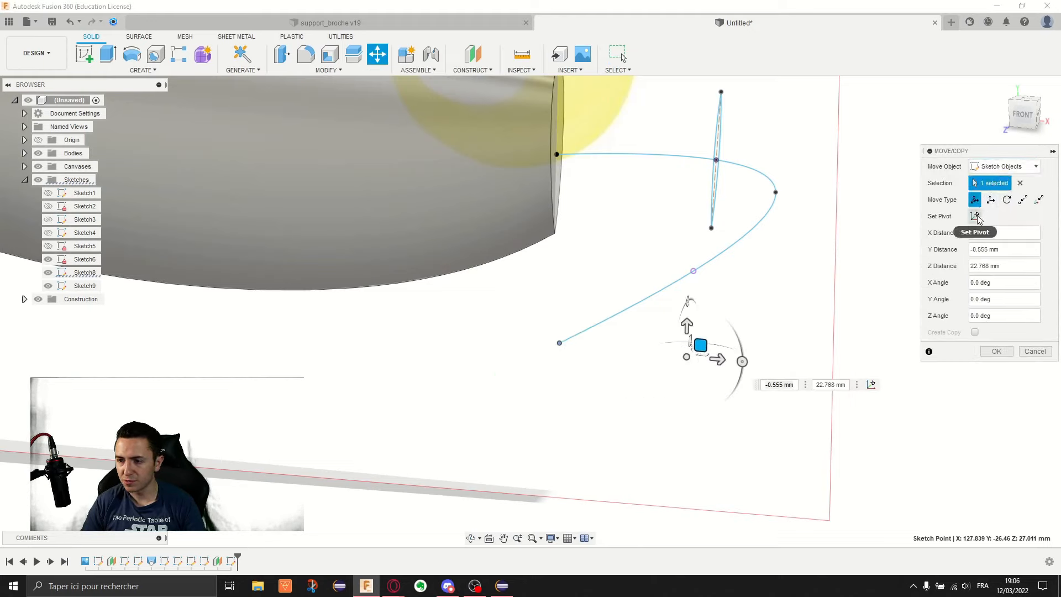
pyautogui.click(975, 216)
pyautogui.click(573, 330)
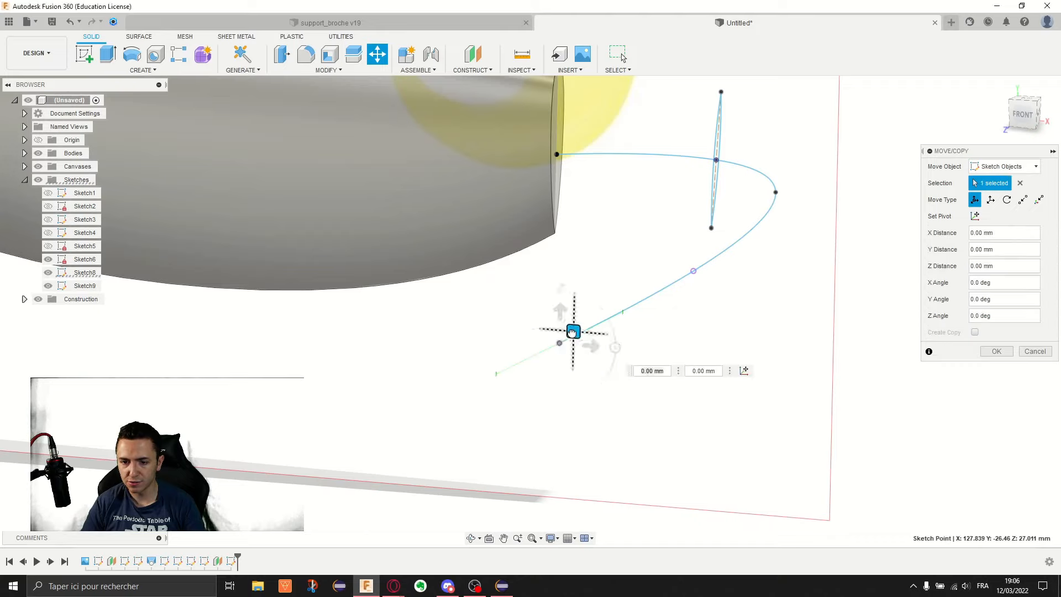
pyautogui.moveTo(572, 333); pyautogui.dragTo(699, 314)
pyautogui.click(1034, 351)
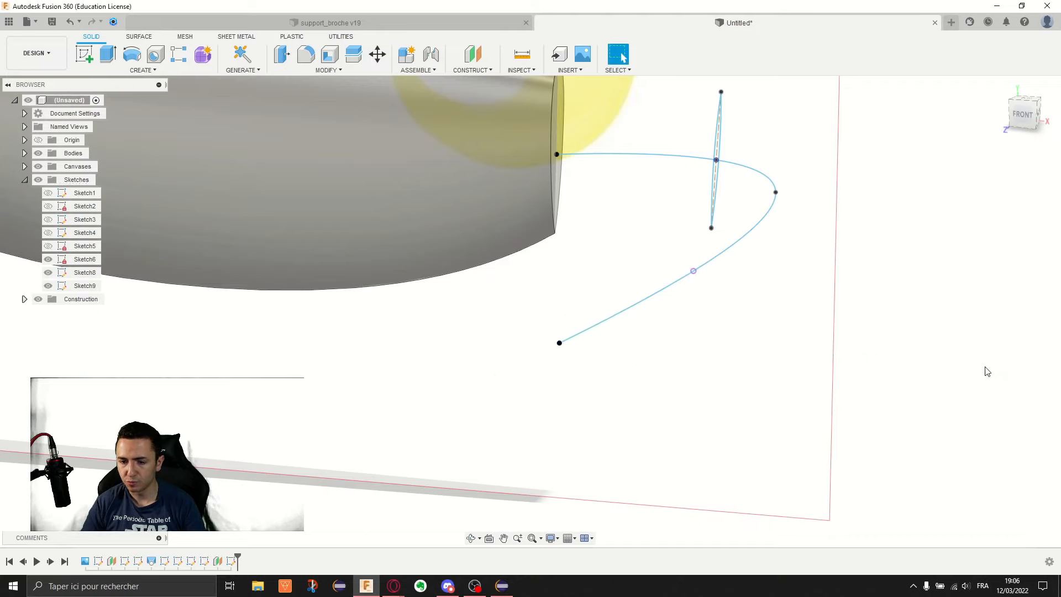
# Open Sketch4, which holds the tail's end point, for editing.
pyautogui.click(165, 561)
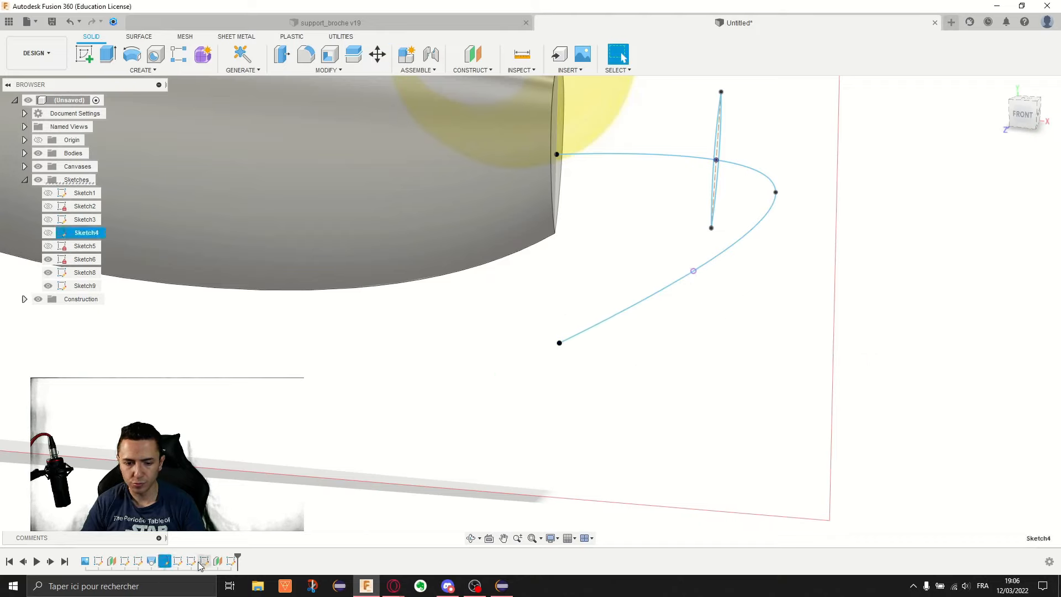
pyautogui.rightClick(178, 560)
pyautogui.click(170, 546)
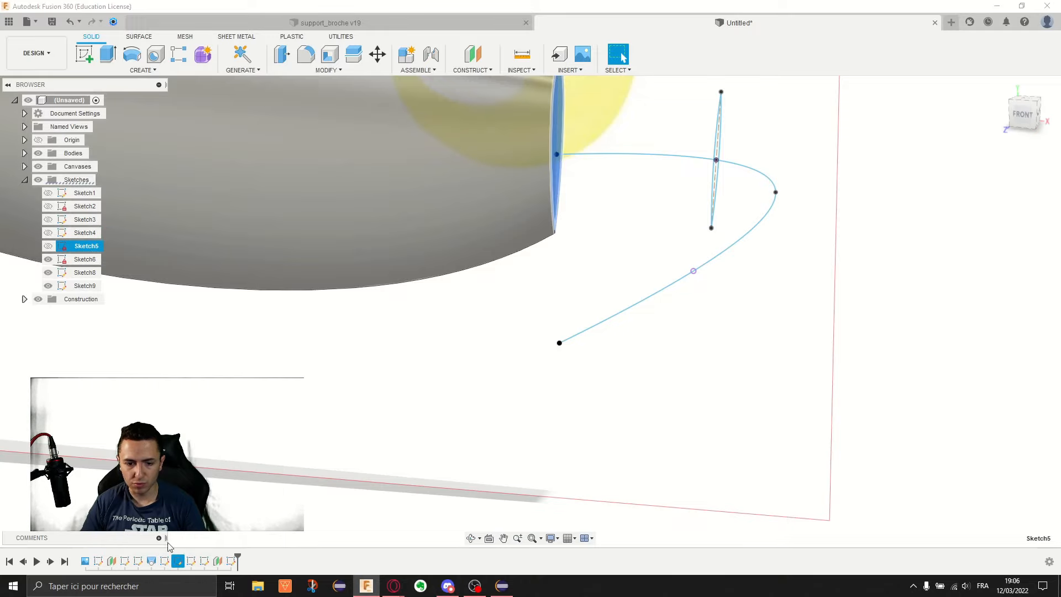
pyautogui.click(165, 561)
pyautogui.rightClick(164, 560)
pyautogui.click(198, 447)
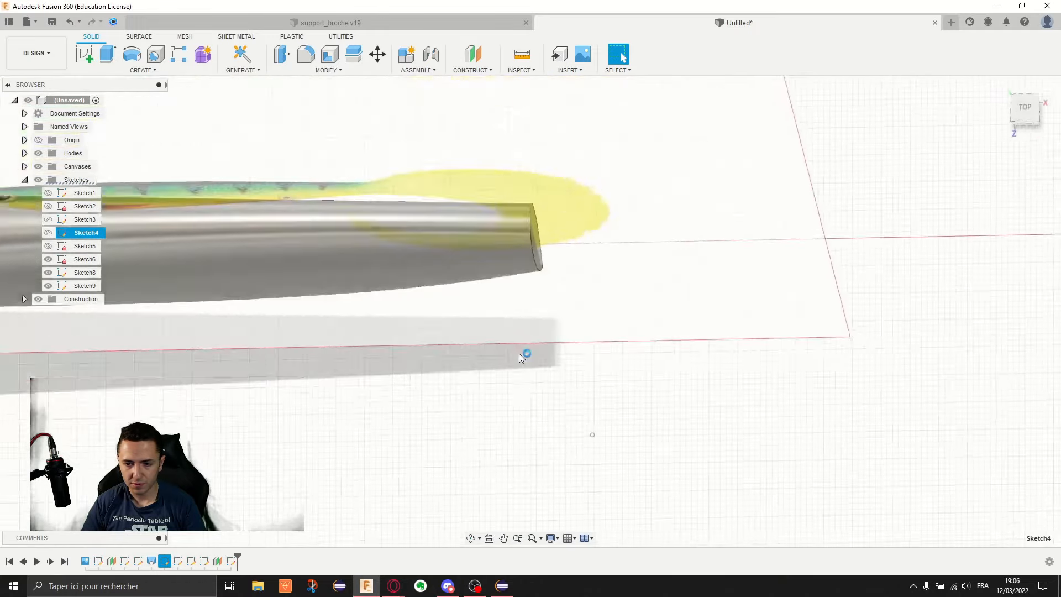
# Move the tail's end point away from the body to about X 146.9 mm, Z 39.7 mm, and finish the sketch.
pyautogui.click(594, 443)
pyautogui.press('Escape')
pyautogui.rightClick(592, 444)
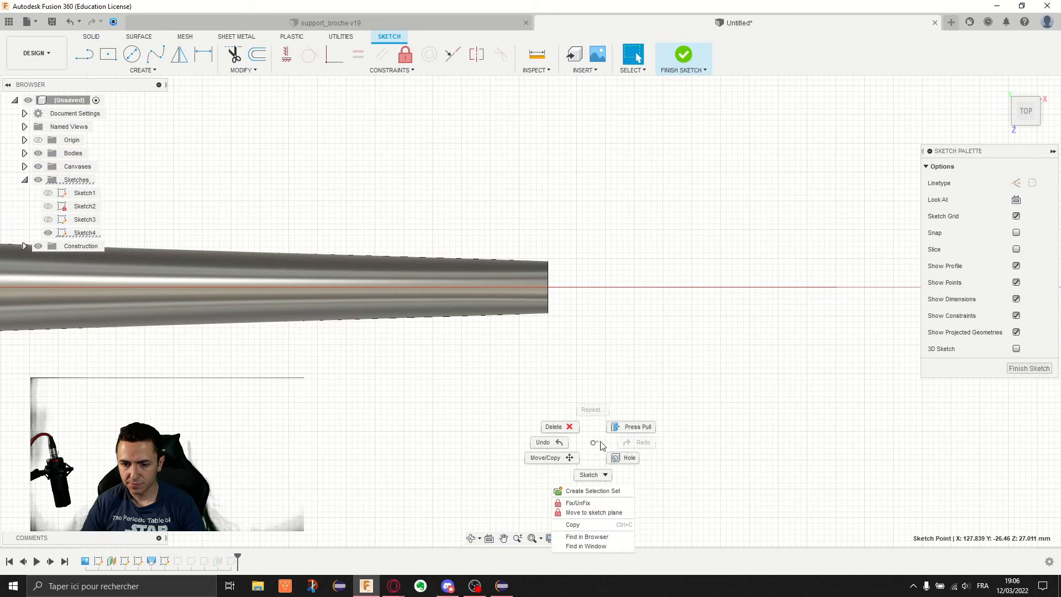
pyautogui.click(557, 463)
pyautogui.moveTo(607, 428)
pyautogui.mouseDown()
pyautogui.moveTo(663, 458)
pyautogui.moveTo(716, 458)
pyautogui.mouseUp()
pyautogui.moveTo(716, 457)
pyautogui.keyDown('shift'); pyautogui.mouseDown(button='middle')
pyautogui.moveTo(715, 409)
pyautogui.moveTo(698, 379)
pyautogui.moveTo(695, 437)
pyautogui.mouseUp(button='middle'); pyautogui.keyUp('shift')
pyautogui.moveTo(704, 423); pyautogui.dragTo(691, 465)
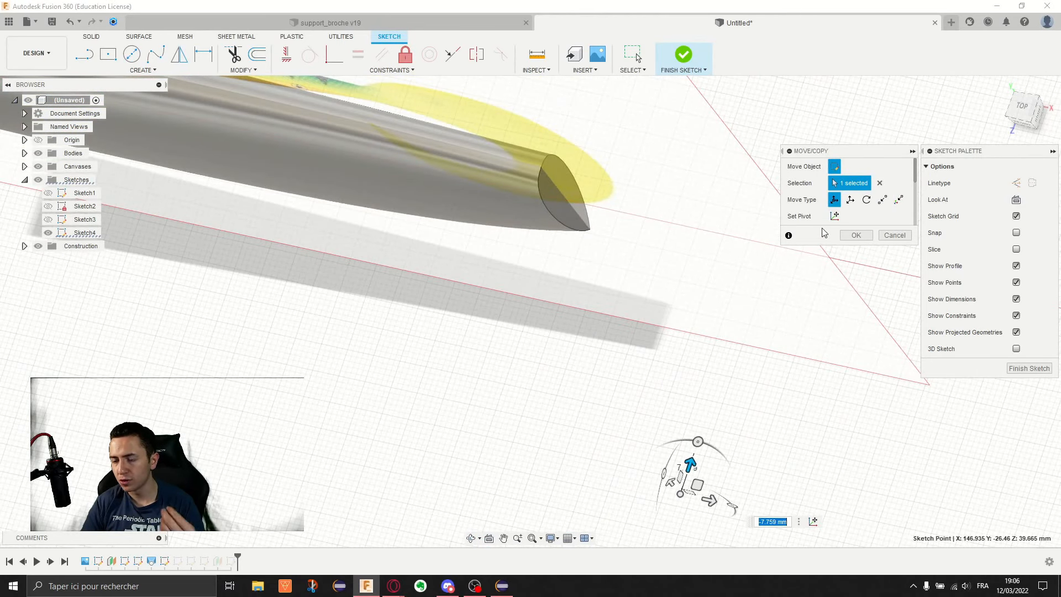
pyautogui.click(855, 235)
pyautogui.click(1027, 368)
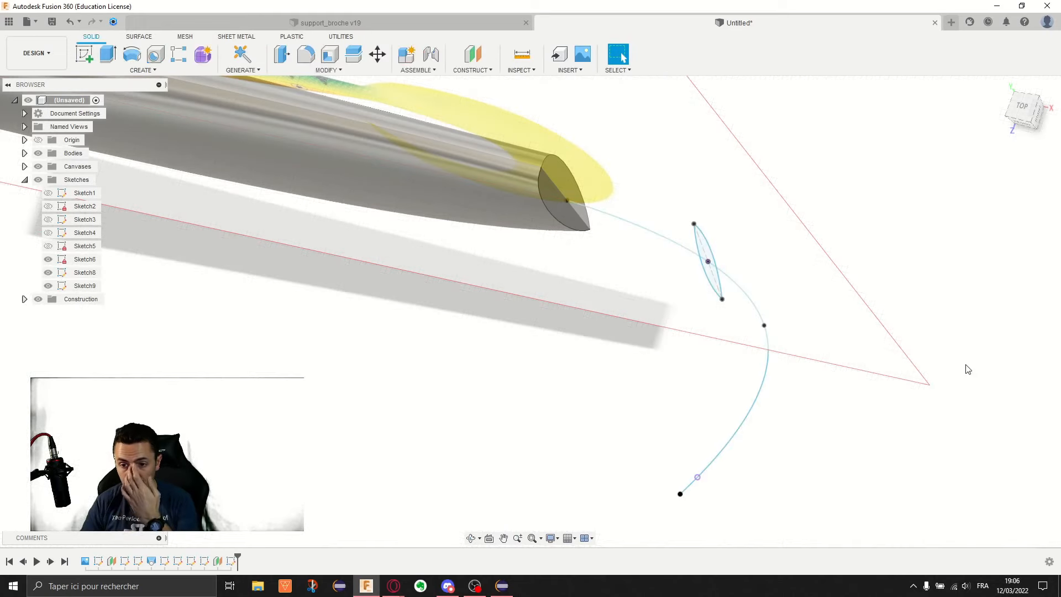
# Loft from the body's tail-end face through the leaf-shaped section to the tail spline's free end point, using the spline as centerline.
pyautogui.moveTo(779, 396)
pyautogui.keyDown('shift'); pyautogui.mouseDown(button='middle')
pyautogui.moveTo(793, 348)
pyautogui.moveTo(779, 317)
pyautogui.moveTo(774, 346)
pyautogui.mouseUp(button='middle'); pyautogui.keyUp('shift')
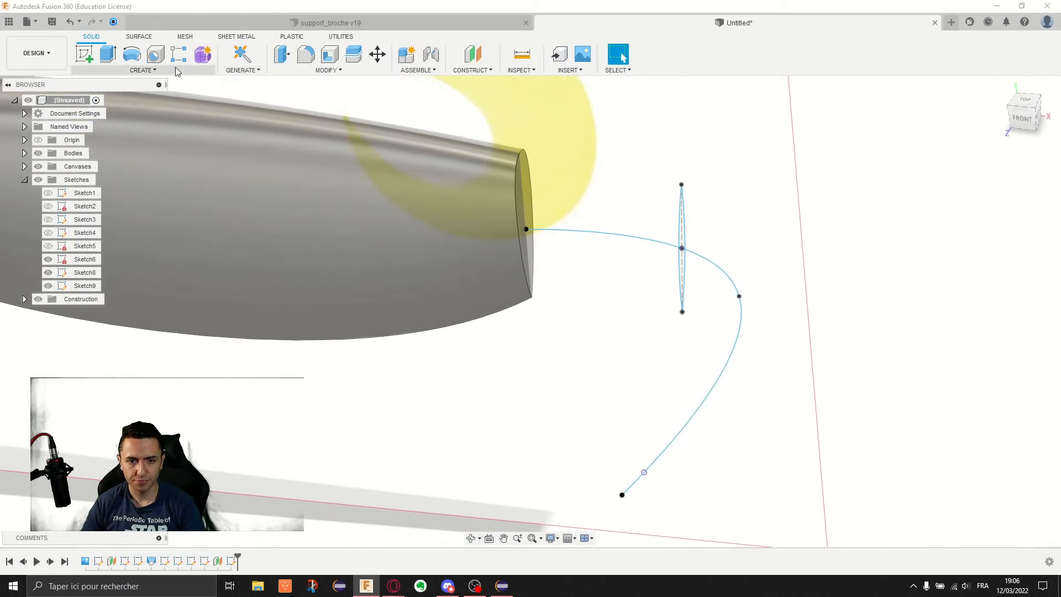
pyautogui.click(175, 69)
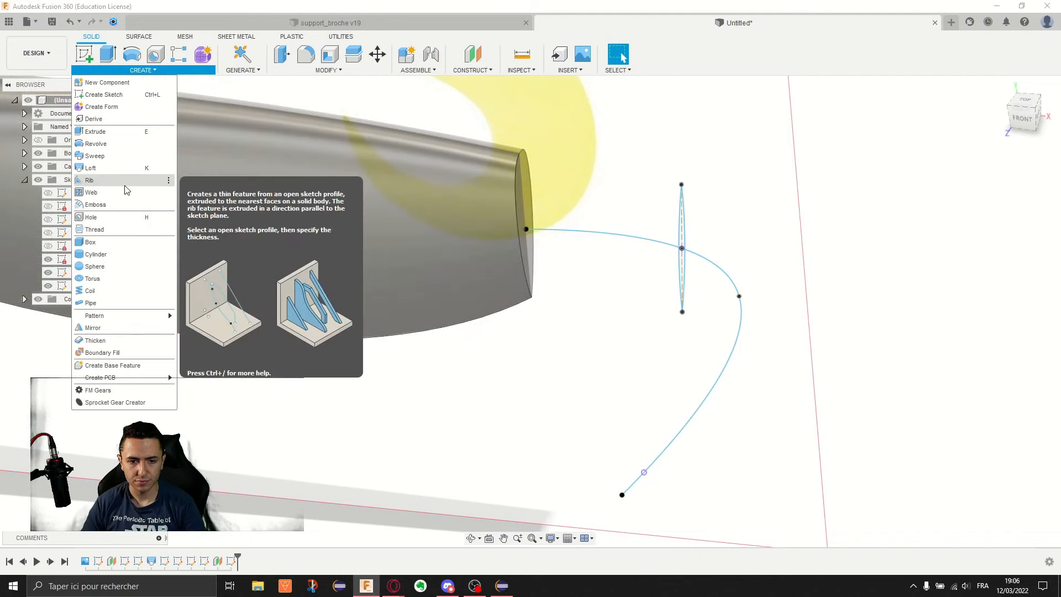
pyautogui.click(113, 168)
pyautogui.click(520, 182)
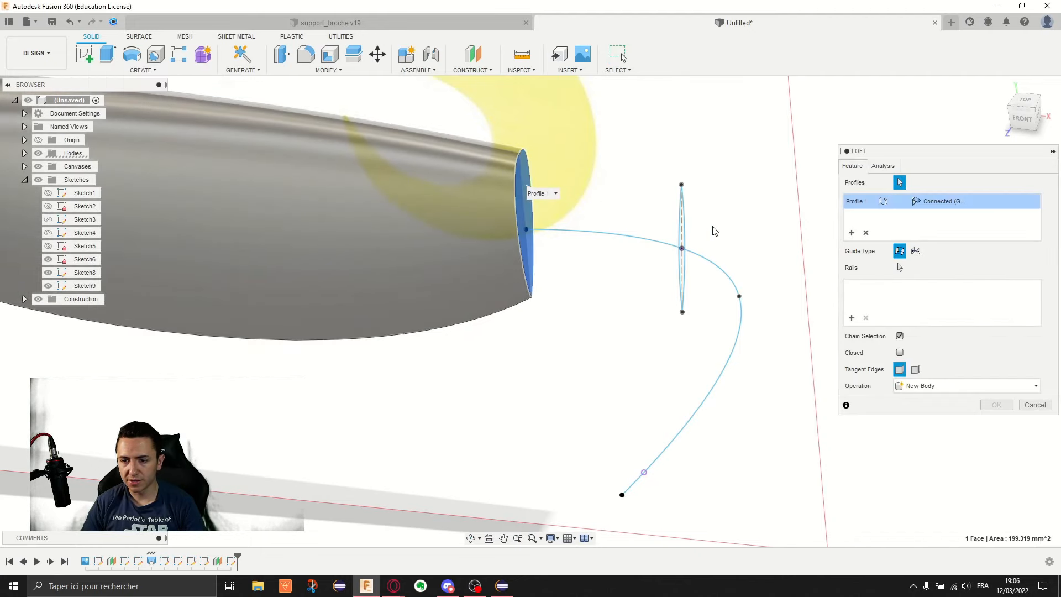
pyautogui.click(684, 263)
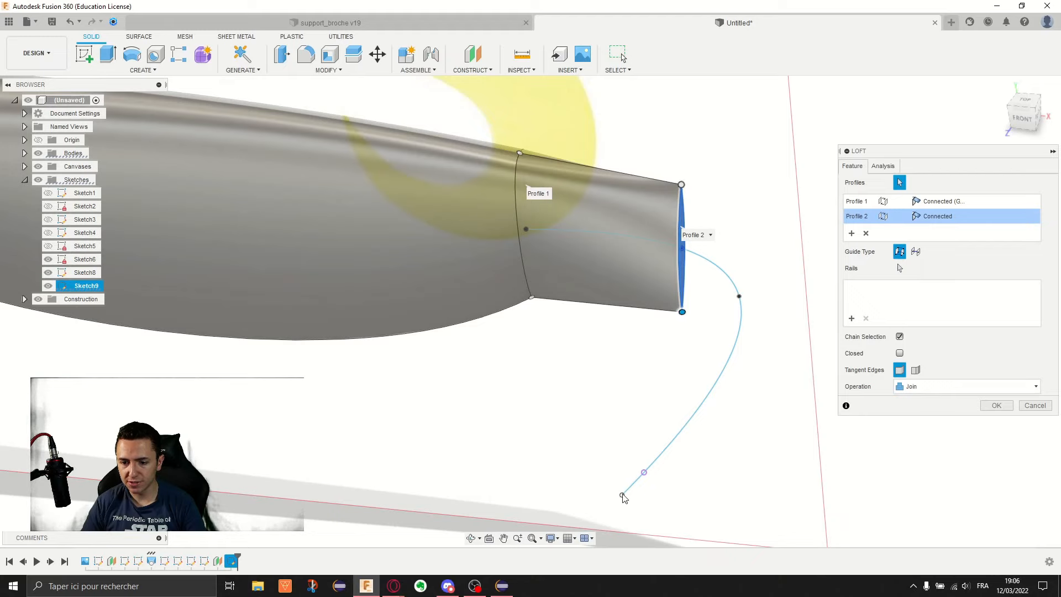
pyautogui.click(622, 497)
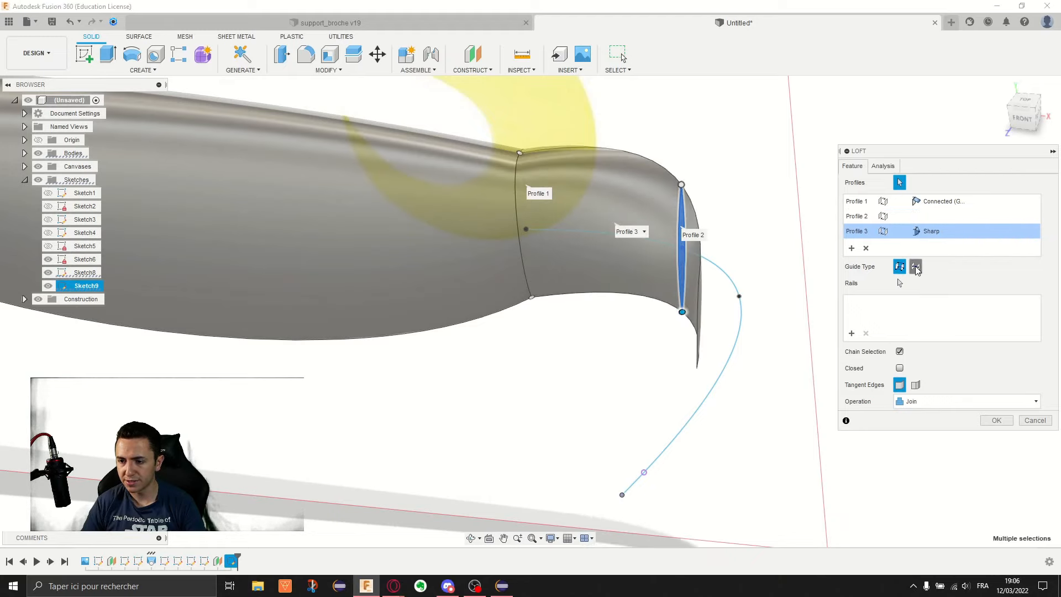
pyautogui.click(915, 267)
pyautogui.click(679, 317)
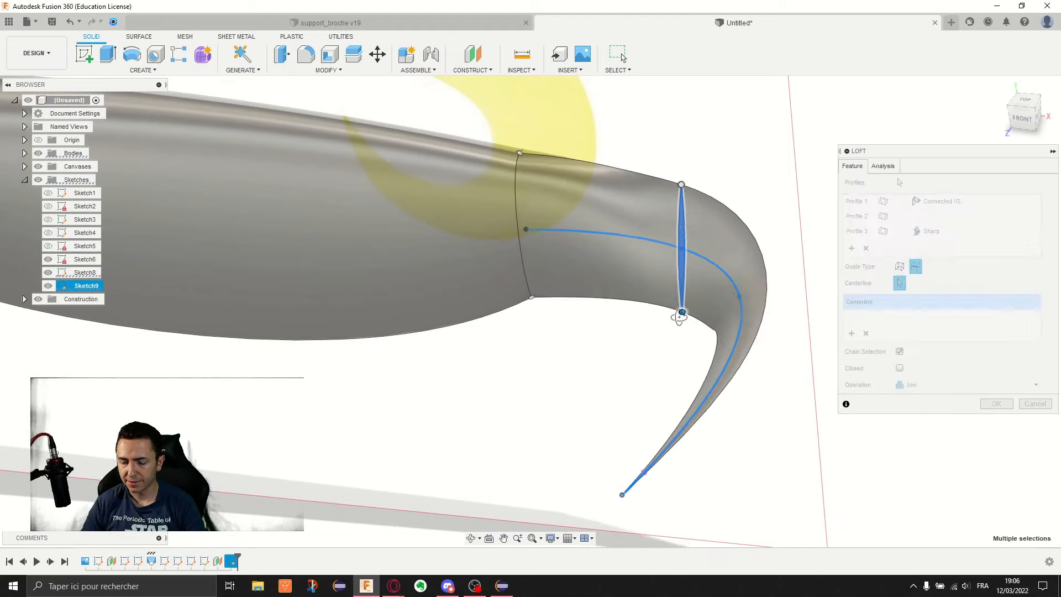
pyautogui.keyDown('shift'); pyautogui.moveTo(679, 316); pyautogui.dragTo(608, 309, button='middle'); pyautogui.keyUp('shift')
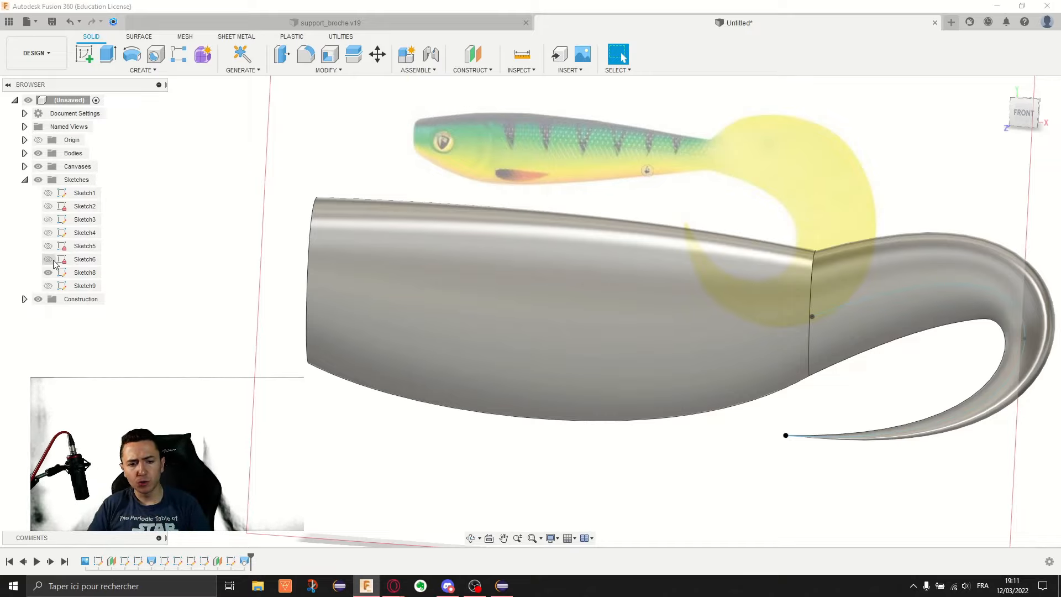
# Examine the lofted body and curled tail from the front and at an angle, comparing them with the reference image.
pyautogui.keyDown('shift'); pyautogui.moveTo(857, 398); pyautogui.dragTo(376, 354, button='middle'); pyautogui.keyUp('shift')
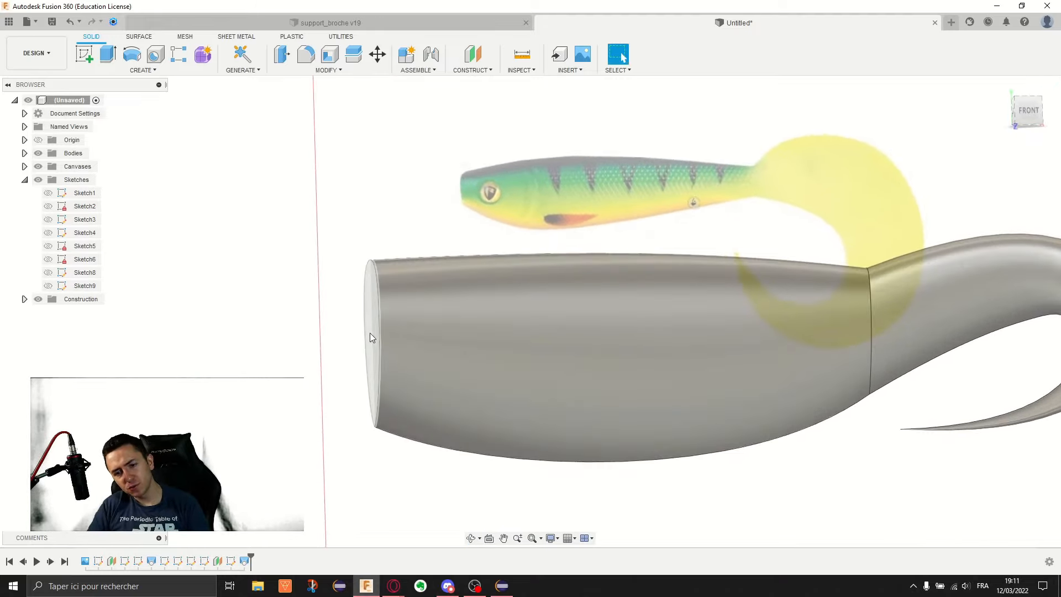
pyautogui.click(370, 332)
pyautogui.keyDown('shift'); pyautogui.moveTo(552, 313); pyautogui.dragTo(562, 327, button='middle'); pyautogui.keyUp('shift')
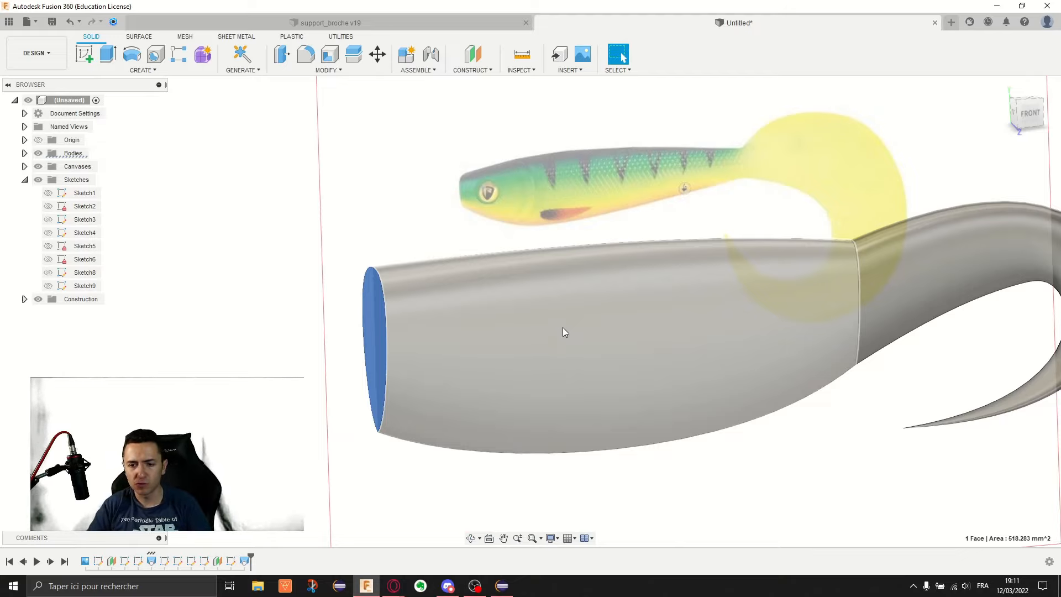
pyautogui.keyDown('shift'); pyautogui.moveTo(587, 338); pyautogui.dragTo(585, 318, button='middle'); pyautogui.keyUp('shift')
pyautogui.scroll(-3, 851, 370)
pyautogui.keyDown('shift'); pyautogui.moveTo(851, 370); pyautogui.dragTo(832, 373, button='middle'); pyautogui.keyUp('shift')
pyautogui.click(1027, 112)
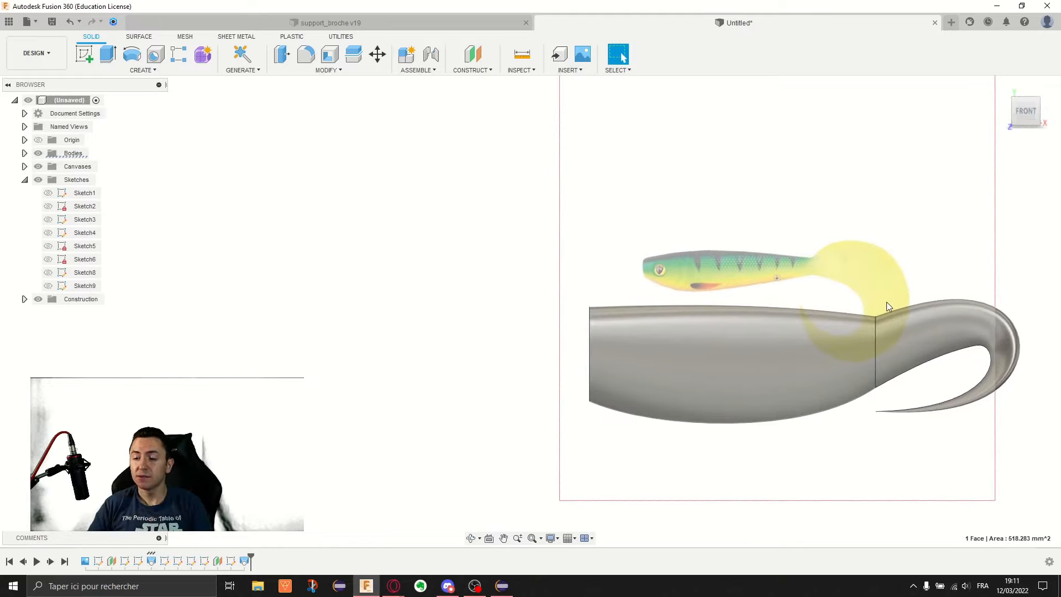
pyautogui.keyDown('shift'); pyautogui.moveTo(890, 299); pyautogui.dragTo(846, 273, button='middle'); pyautogui.keyUp('shift')
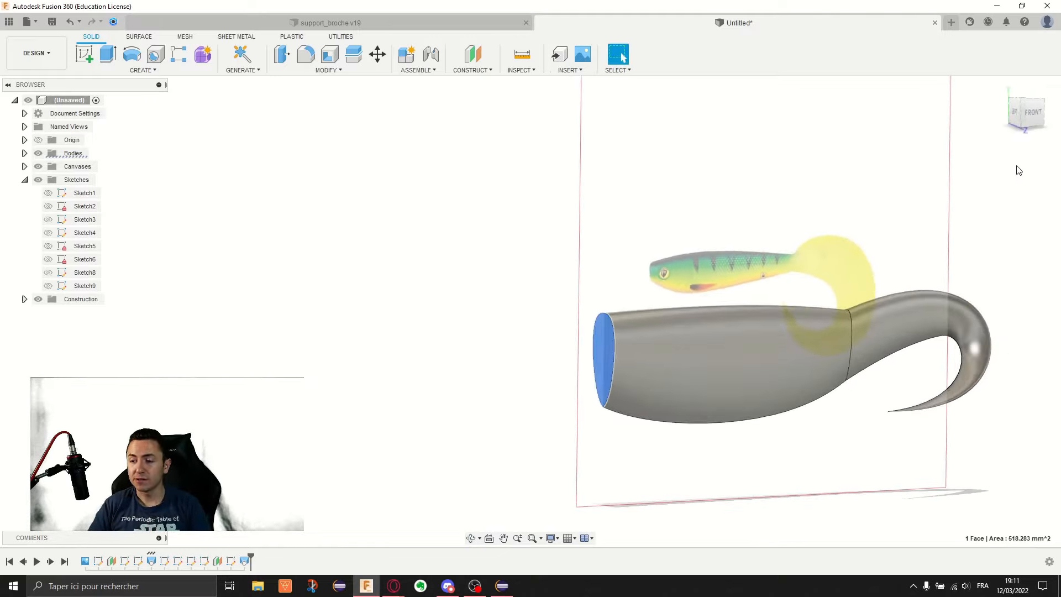
pyautogui.click(1031, 112)
pyautogui.moveTo(843, 236); pyautogui.dragTo(779, 196, button='middle')
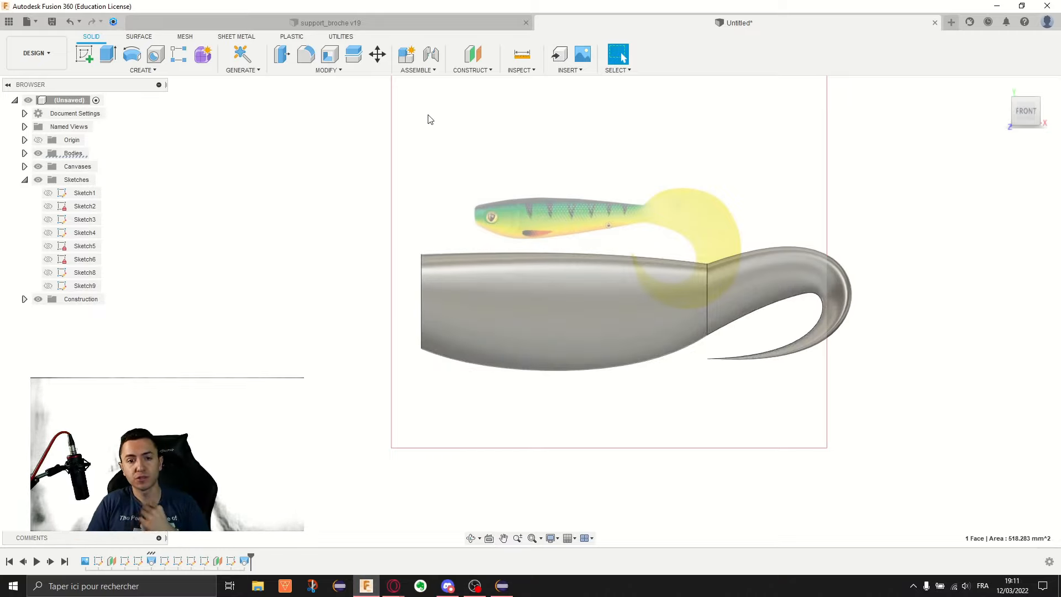
pyautogui.click(83, 61)
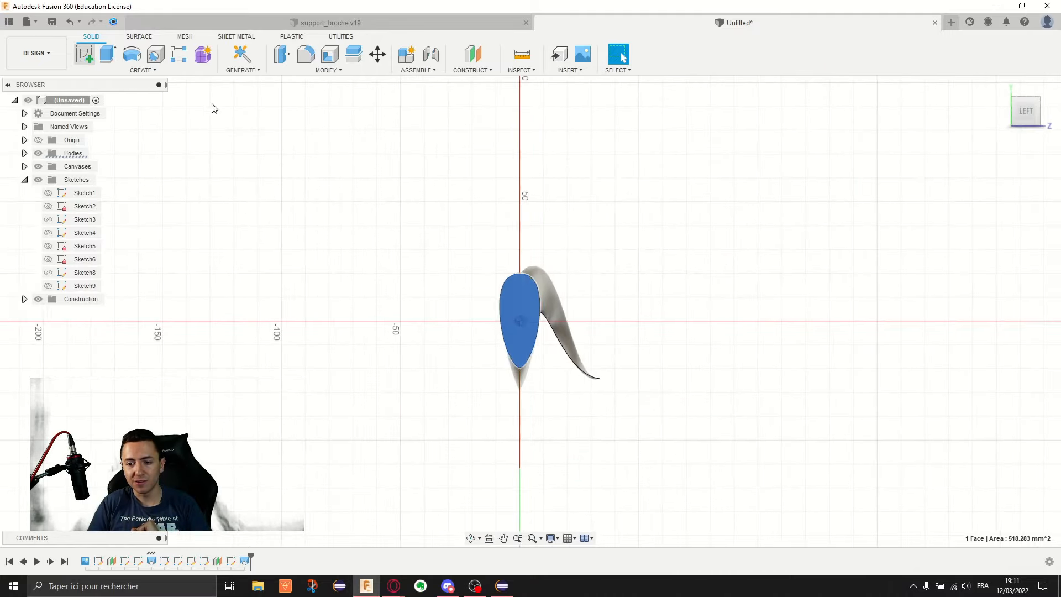
pyautogui.click(1029, 369)
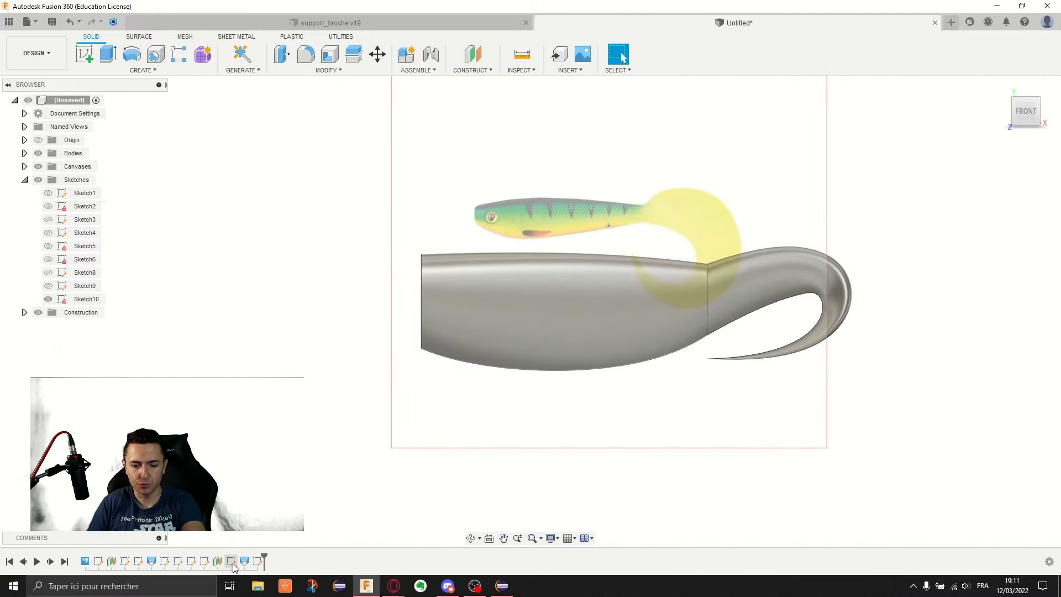
pyautogui.press('Delete')
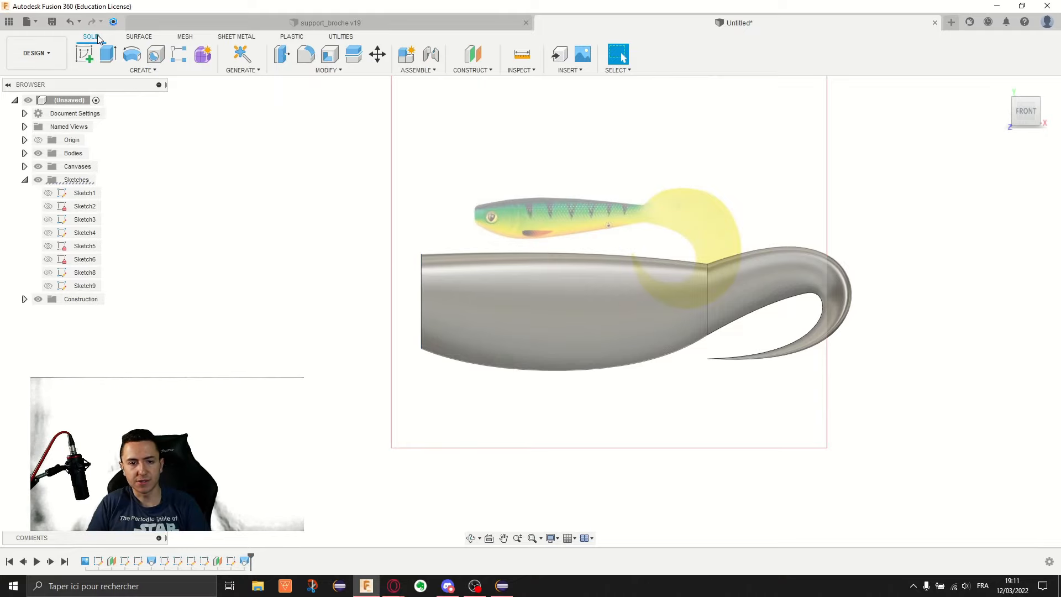
# Sketch a center rectangle on the front plane around the whole lure, and enlarge it by moving its upper edge outward.
pyautogui.click(84, 54)
pyautogui.click(451, 250)
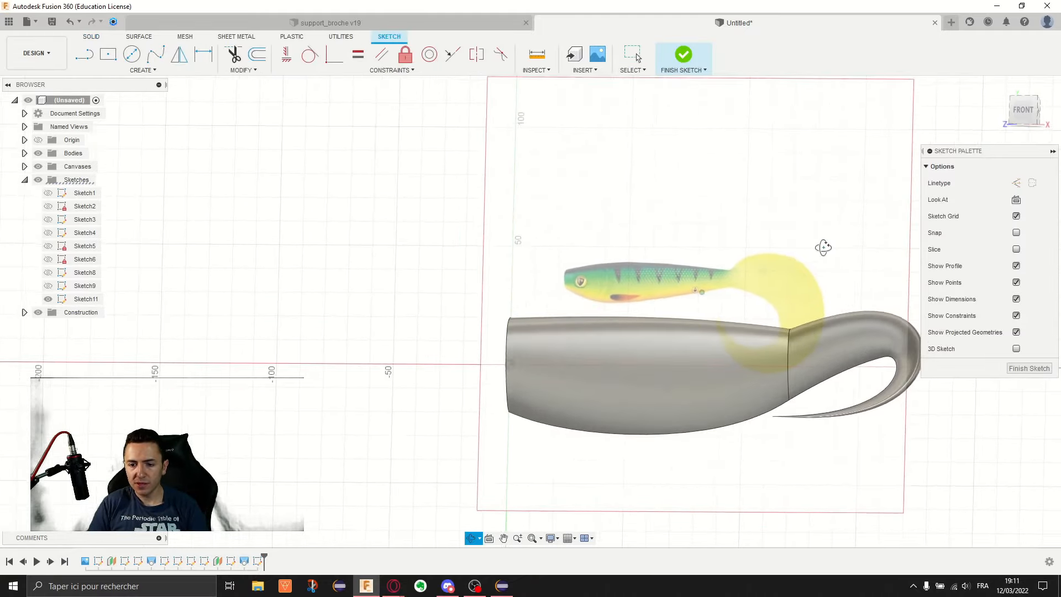
pyautogui.moveTo(716, 247); pyautogui.dragTo(600, 160, button='middle')
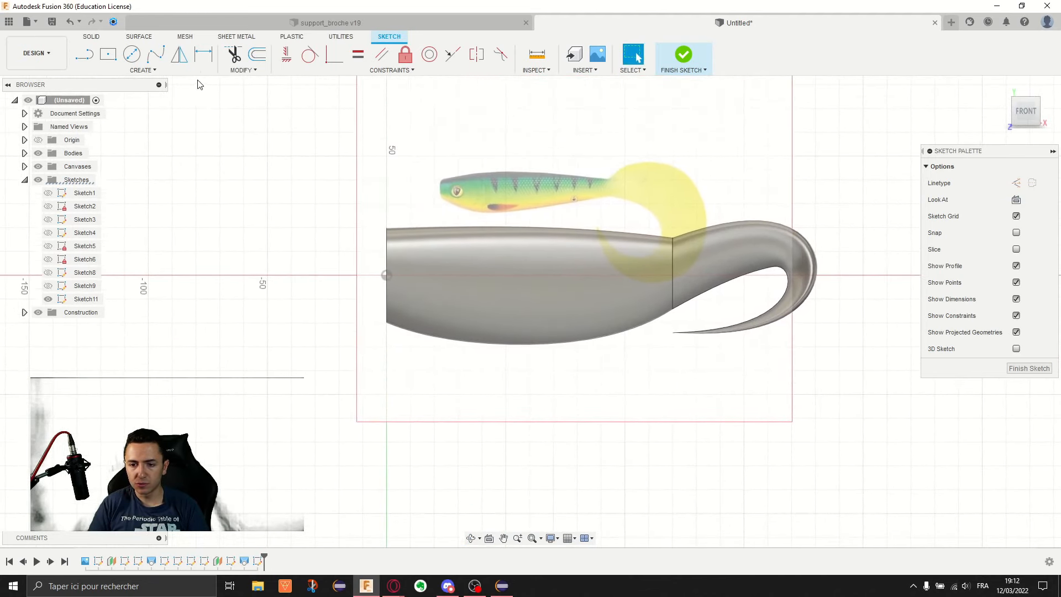
pyautogui.click(108, 55)
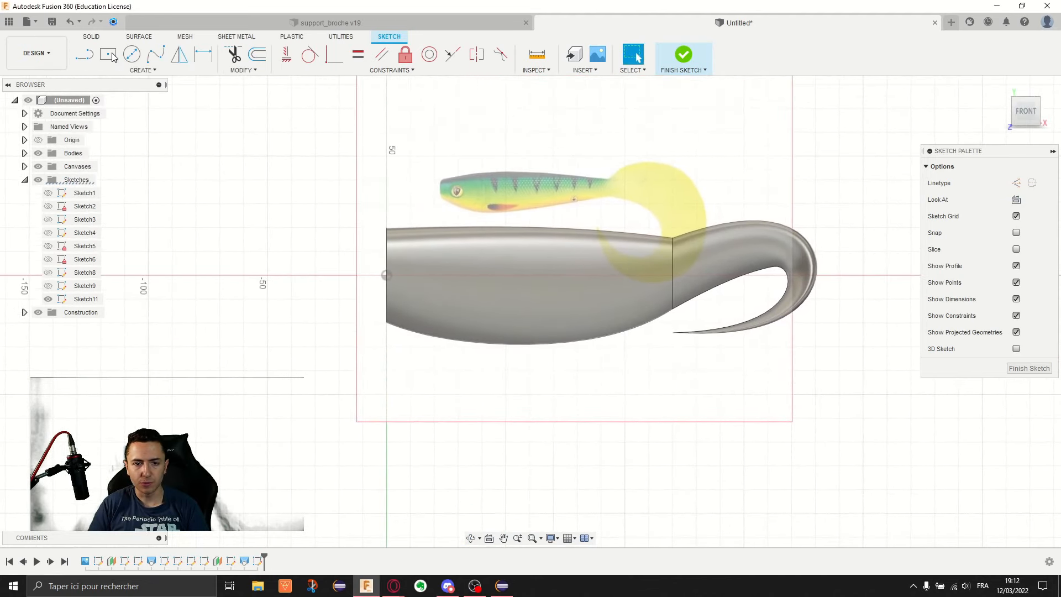
pyautogui.click(564, 280)
pyautogui.click(835, 166)
pyautogui.press('Escape')
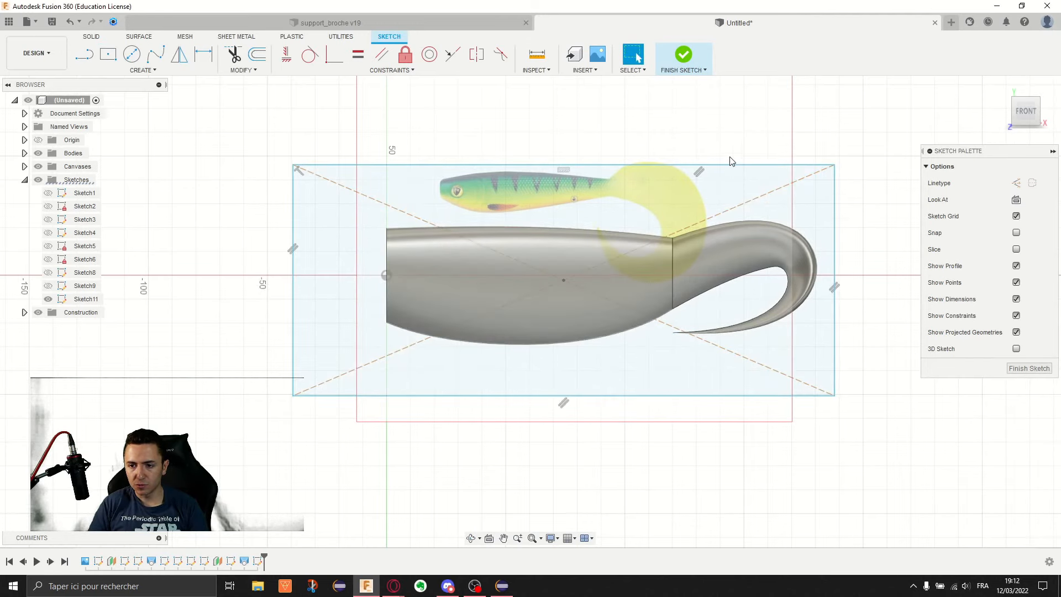
pyautogui.moveTo(763, 165); pyautogui.dragTo(761, 156)
# Hide the bodies, move the rectangle by its center point toward the tail and slightly down, and show the bodies again.
pyautogui.click(564, 280)
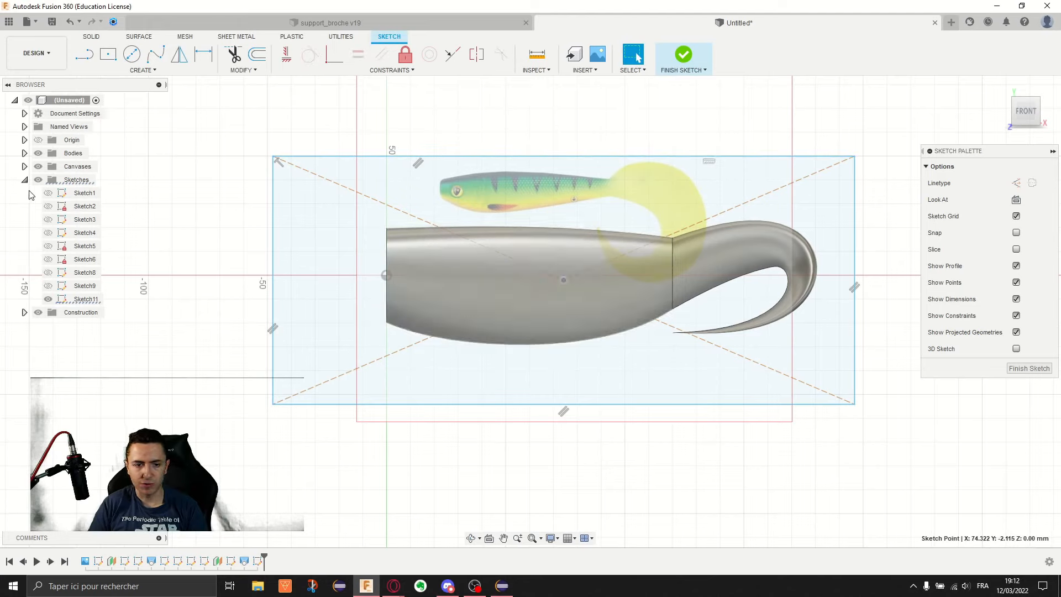
pyautogui.click(38, 154)
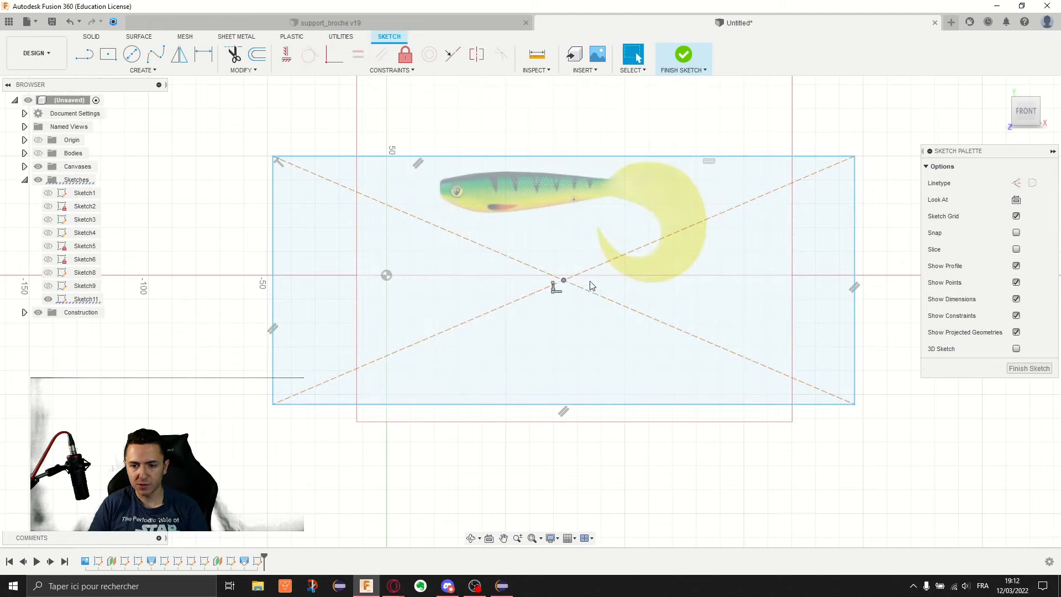
pyautogui.moveTo(563, 280); pyautogui.dragTo(607, 286)
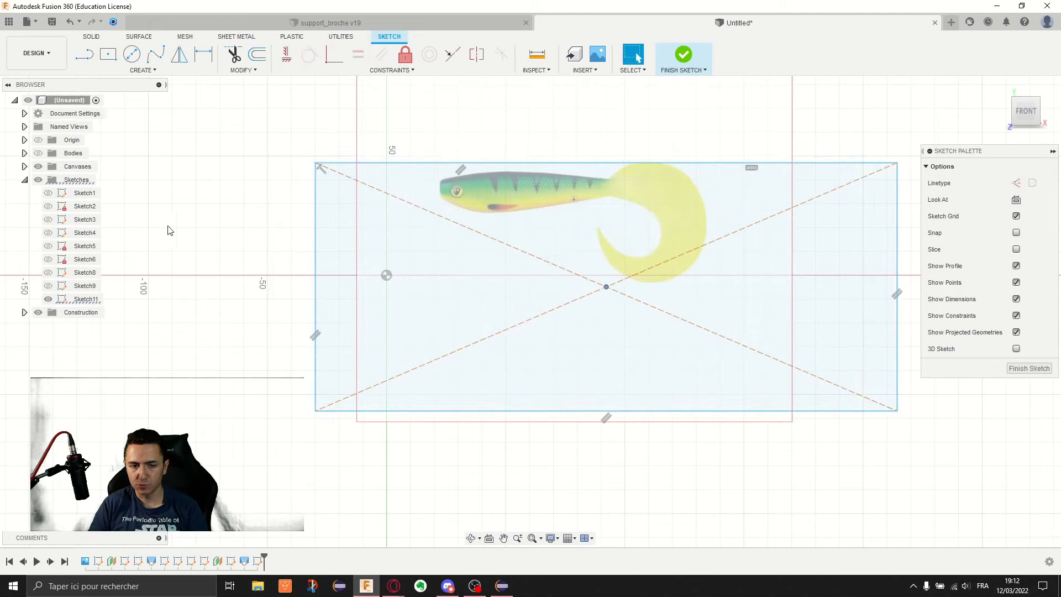
pyautogui.click(38, 153)
# Extrude the rectangle symmetrically with a distance of 40 mm as a new body enclosing the lure.
pyautogui.keyDown('shift'); pyautogui.moveTo(691, 271); pyautogui.dragTo(669, 276, button='middle'); pyautogui.keyUp('shift')
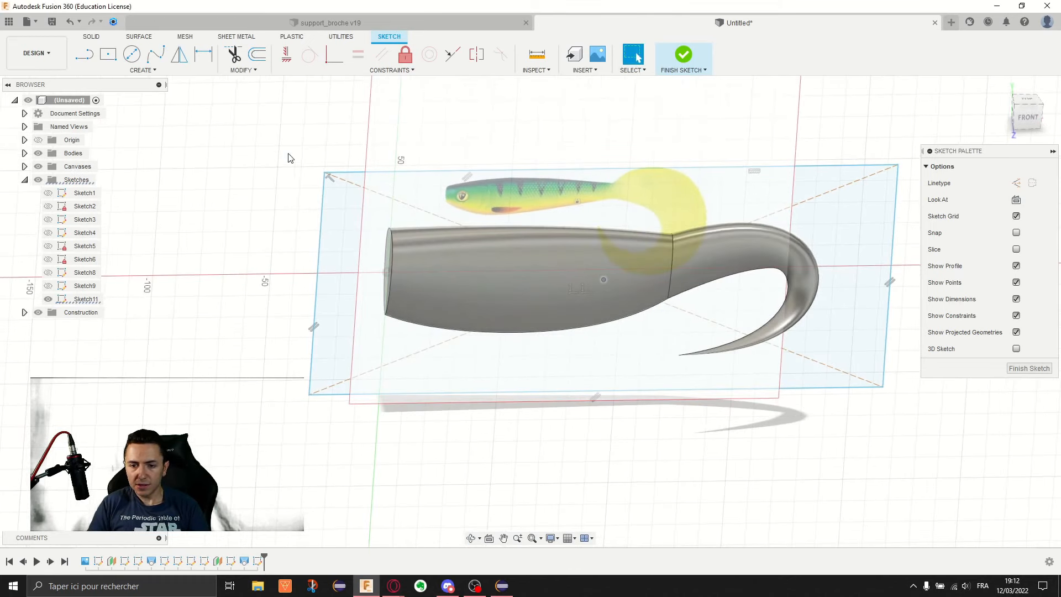
pyautogui.click(98, 37)
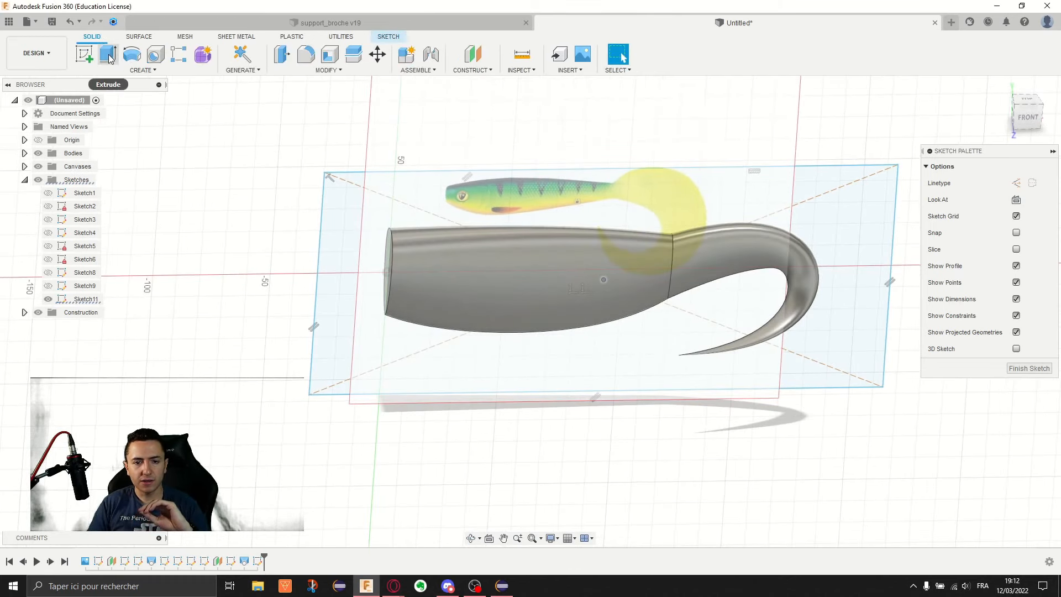
pyautogui.click(109, 57)
pyautogui.click(607, 241)
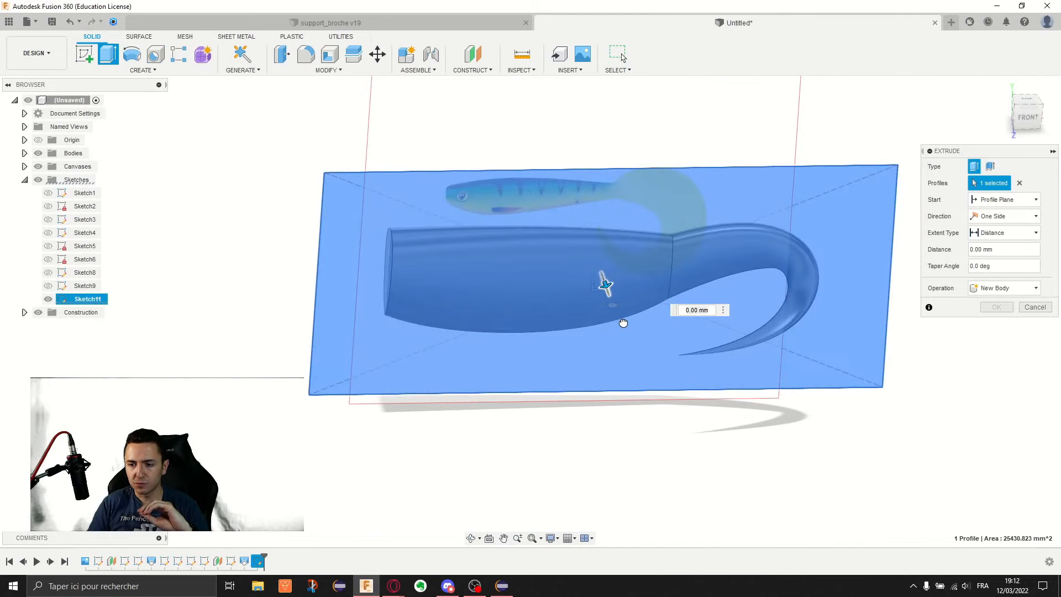
pyautogui.moveTo(621, 319); pyautogui.dragTo(622, 330)
pyautogui.click(1004, 216)
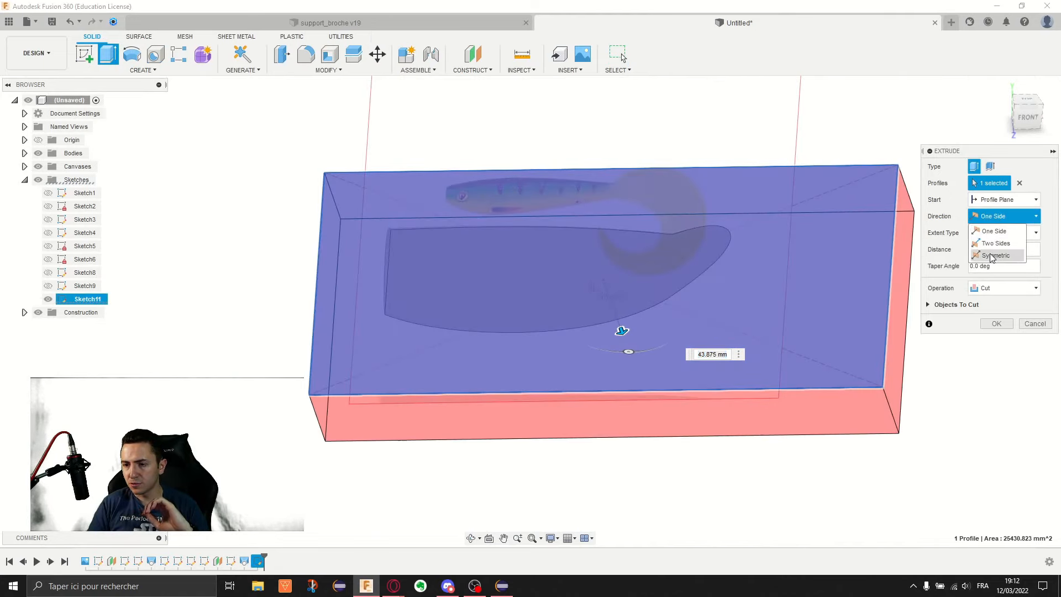
pyautogui.click(994, 255)
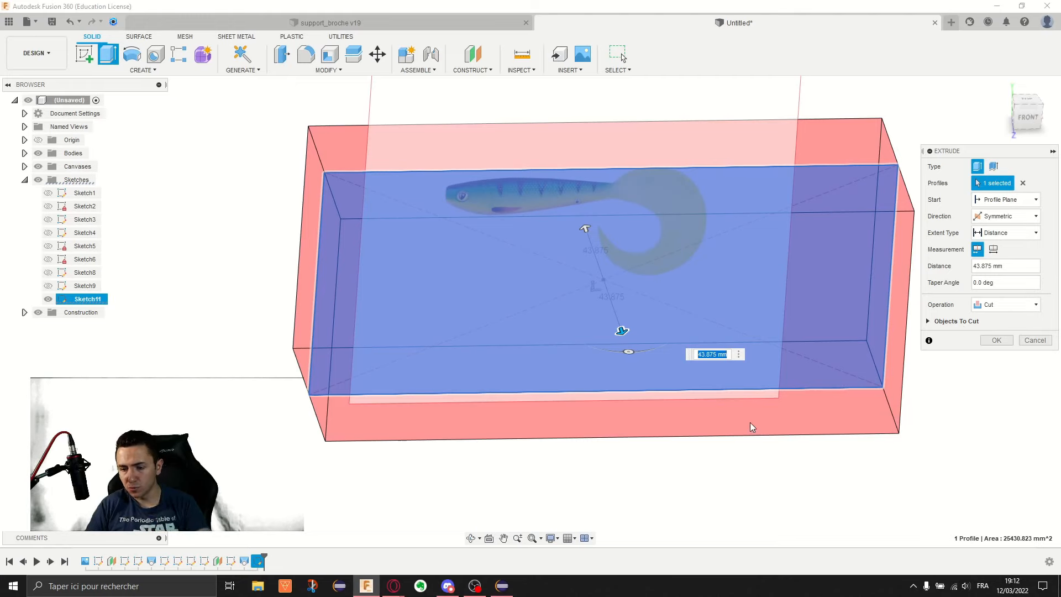
pyautogui.write('40')
pyautogui.click(1006, 305)
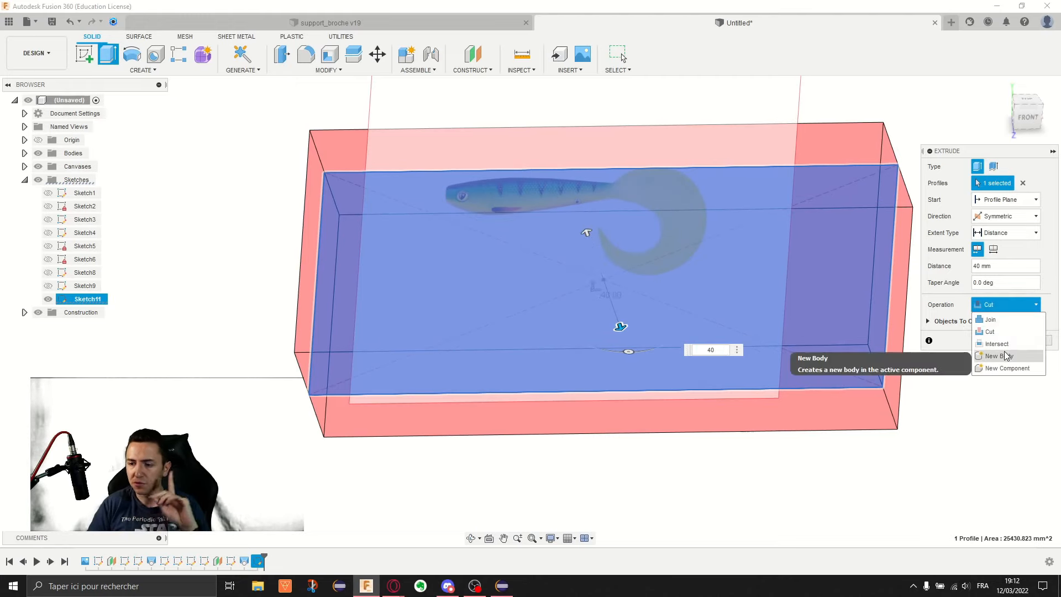
pyautogui.click(1006, 355)
pyautogui.click(1012, 340)
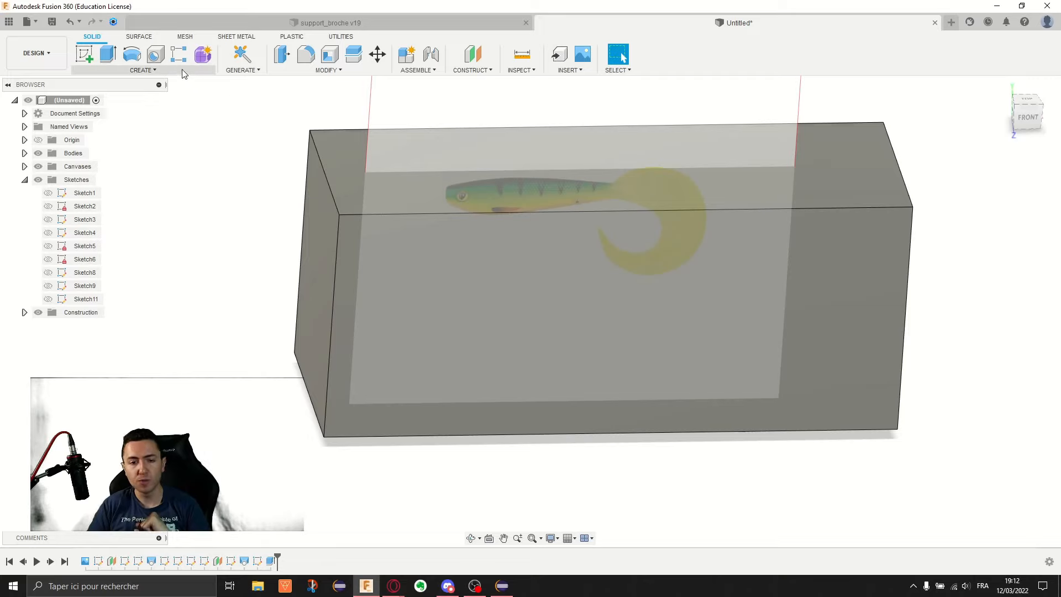
# Split the rectangular block into two halves with the XY origin plane.
pyautogui.click(327, 70)
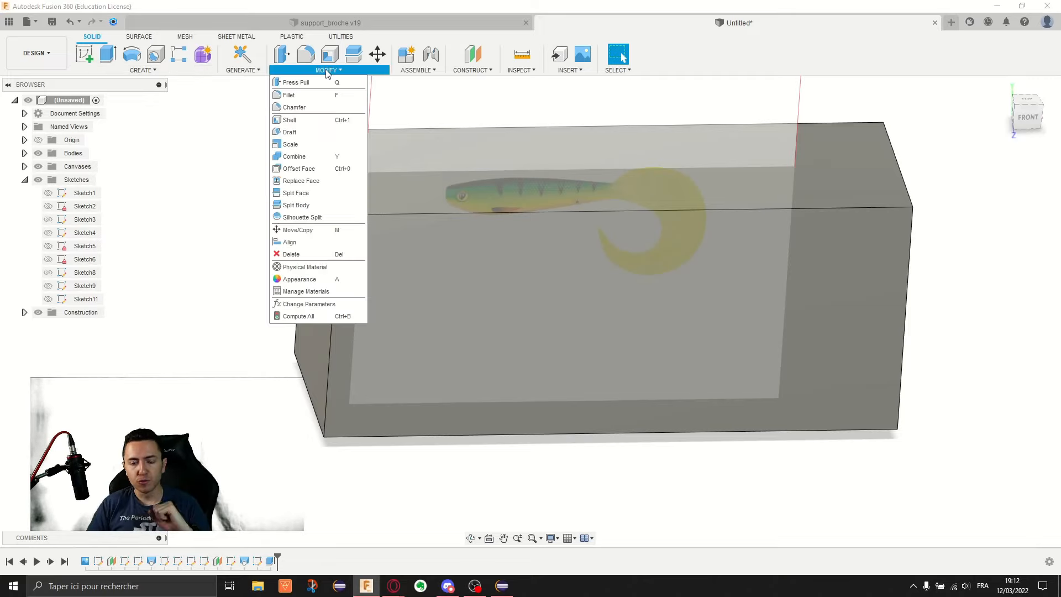
pyautogui.click(314, 204)
pyautogui.click(774, 150)
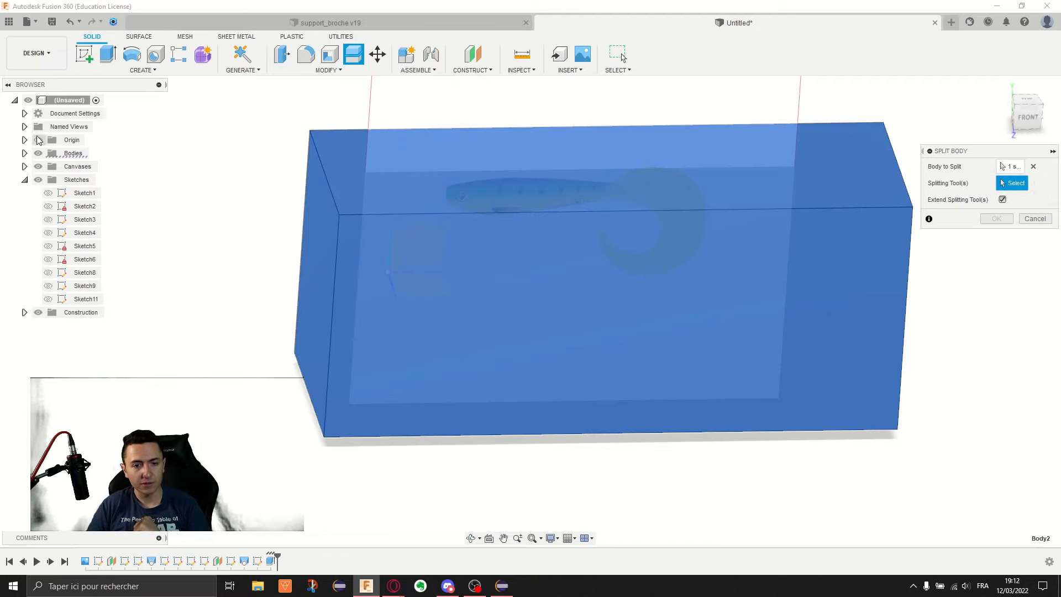
pyautogui.click(24, 140)
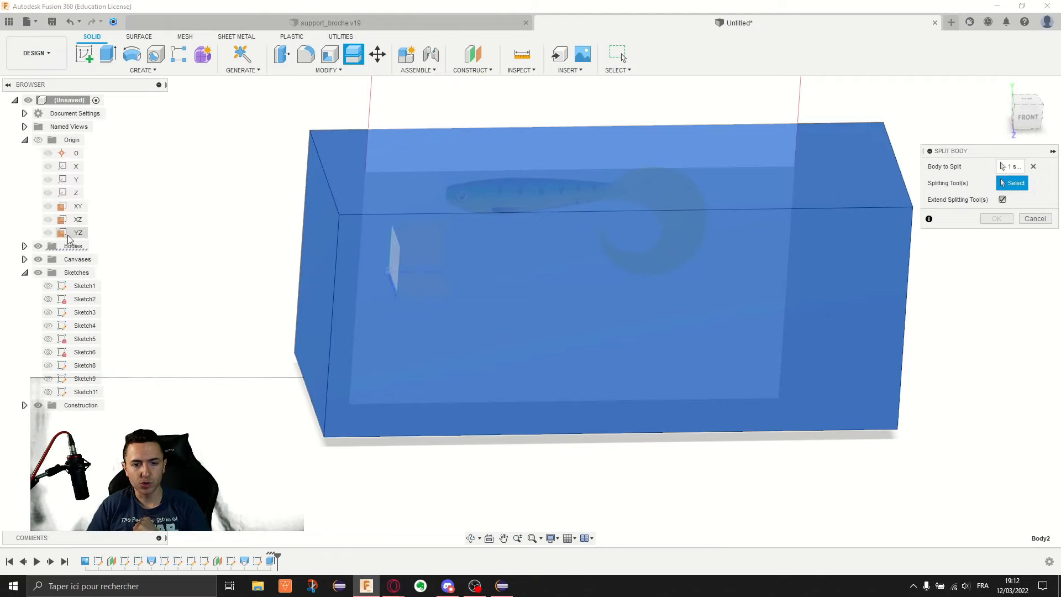
pyautogui.click(77, 206)
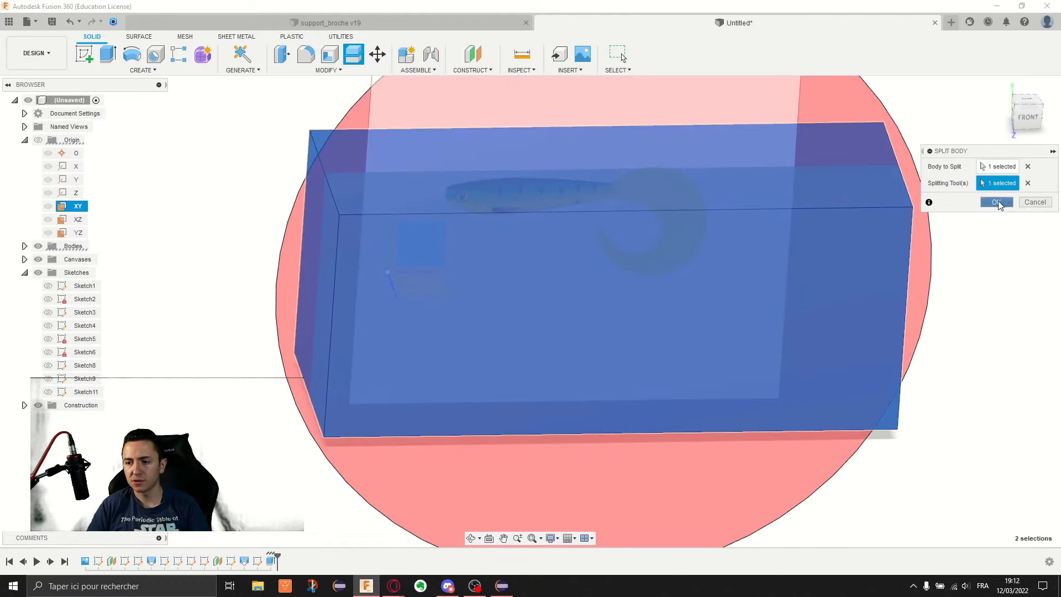
pyautogui.click(996, 202)
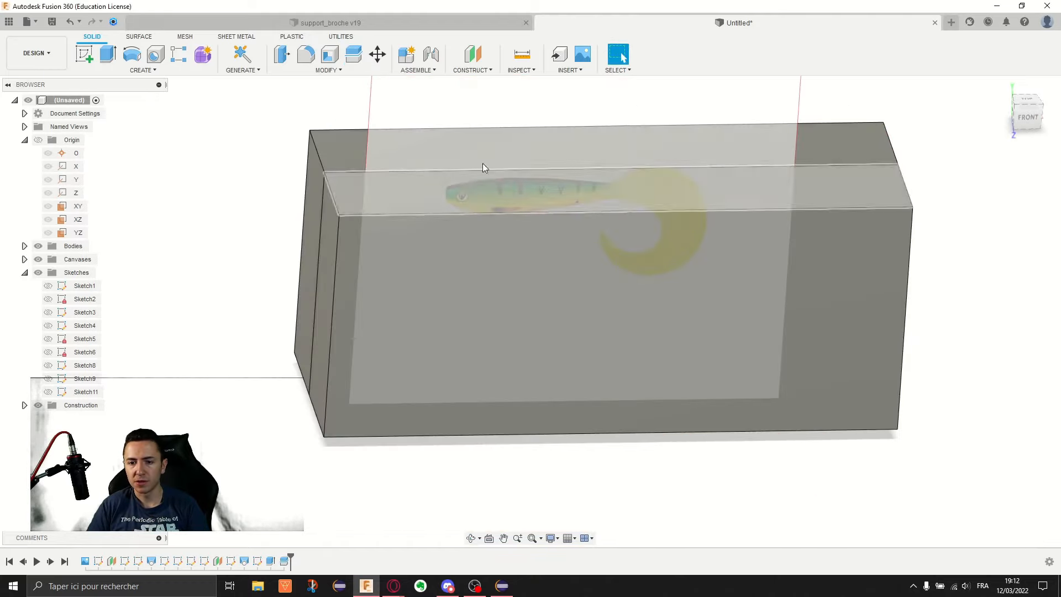
# Hide Body3, the front half of the split block, and inspect the lure body inside the other half.
pyautogui.click(25, 245)
pyautogui.click(48, 286)
pyautogui.click(81, 259)
pyautogui.moveTo(390, 241)
pyautogui.keyDown('shift'); pyautogui.mouseDown(button='middle')
pyautogui.moveTo(402, 175)
pyautogui.moveTo(390, 227)
pyautogui.moveTo(510, 233)
pyautogui.moveTo(403, 230)
pyautogui.moveTo(395, 206)
pyautogui.moveTo(387, 233)
pyautogui.mouseUp(button='middle'); pyautogui.keyUp('shift')
pyautogui.click(258, 259)
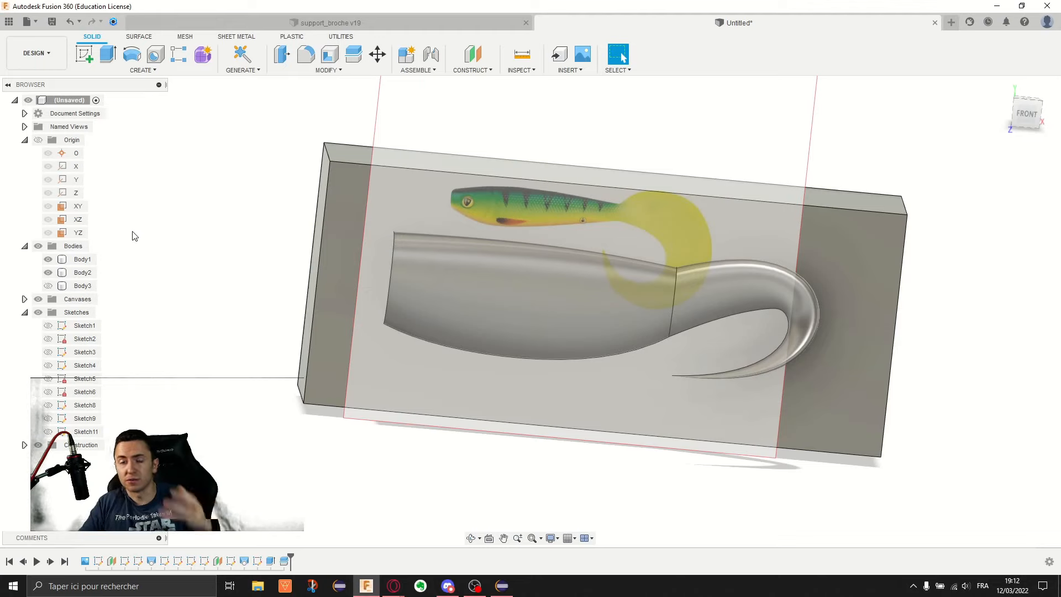
# Cut the lure body out of mold half Body2 with Combine, keeping the tool body.
pyautogui.click(327, 71)
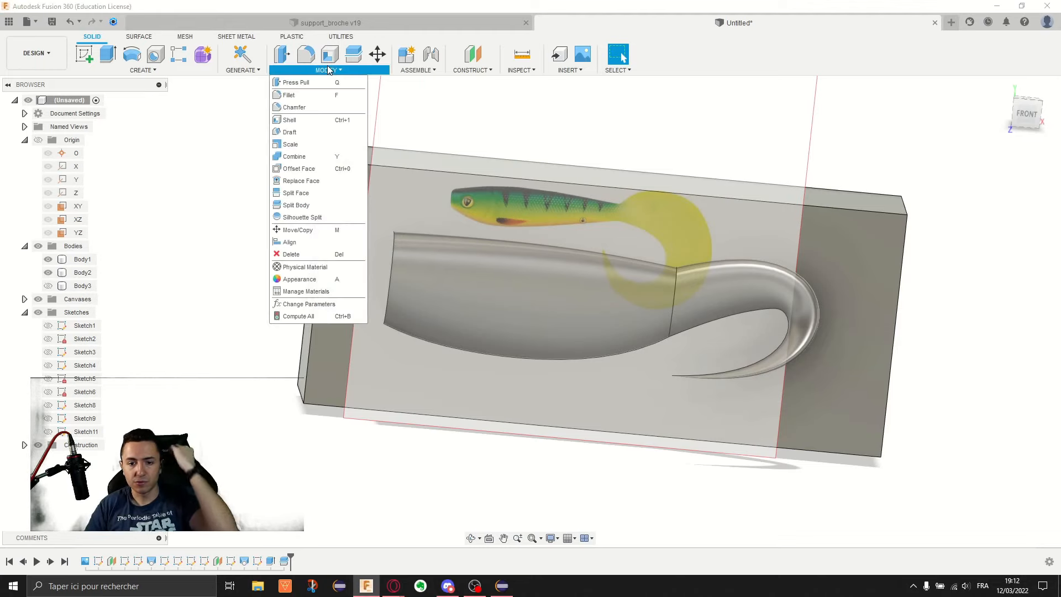
pyautogui.click(328, 148)
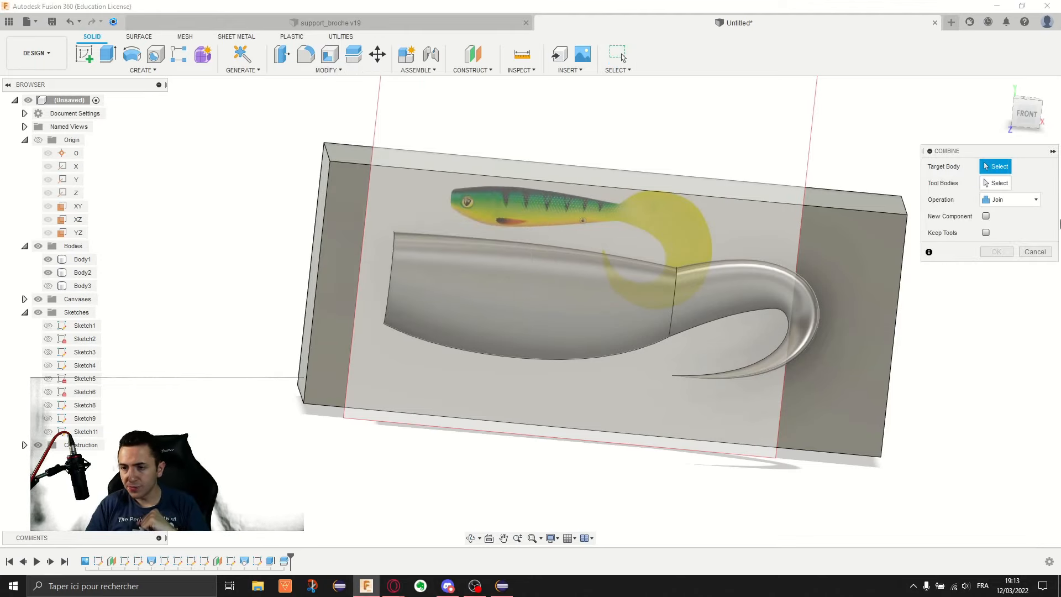
pyautogui.click(369, 162)
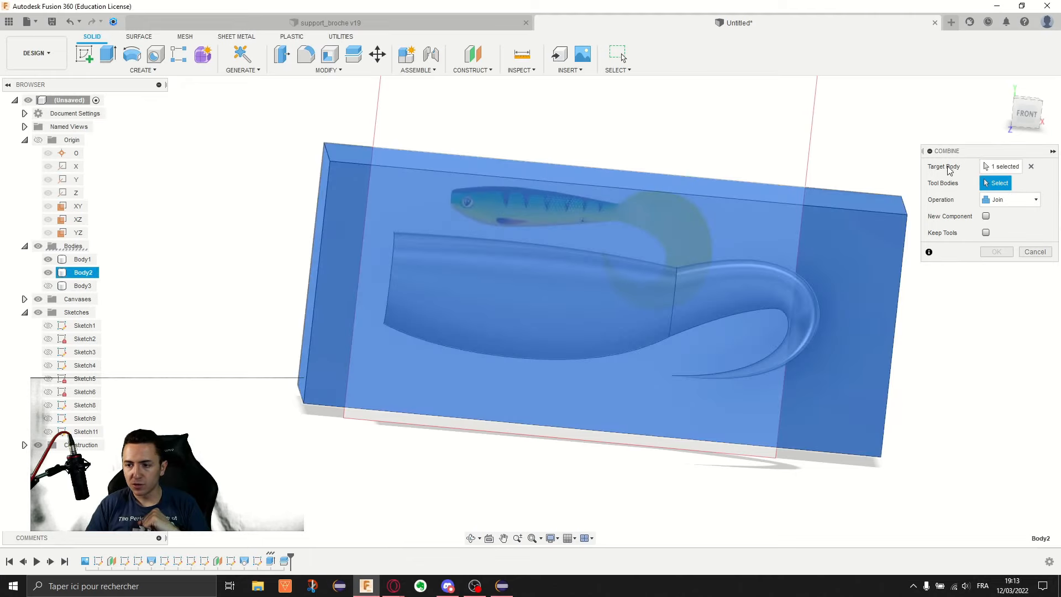
pyautogui.click(571, 300)
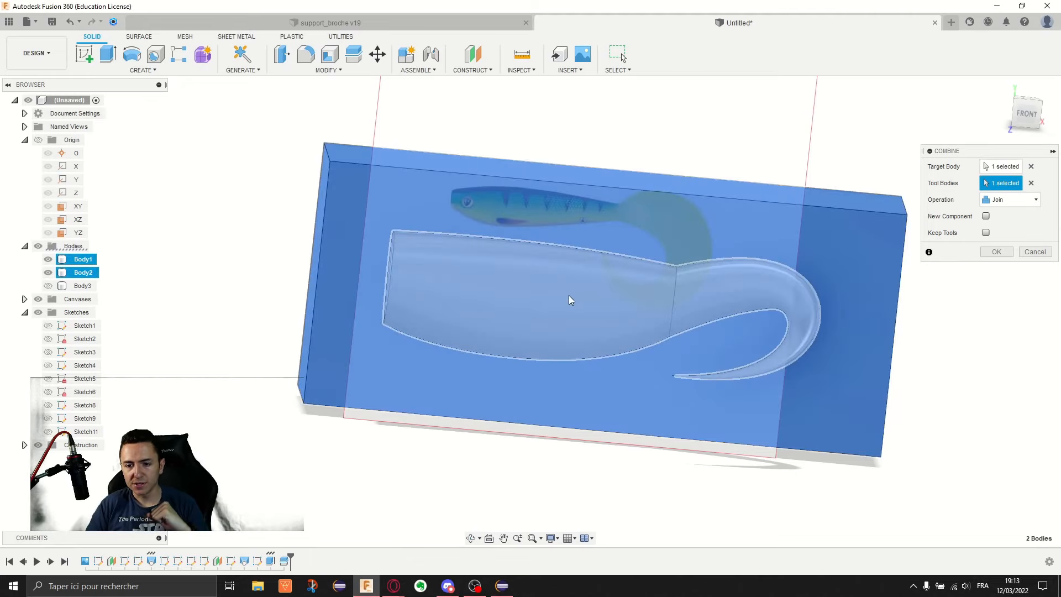
pyautogui.click(1009, 200)
pyautogui.click(996, 212)
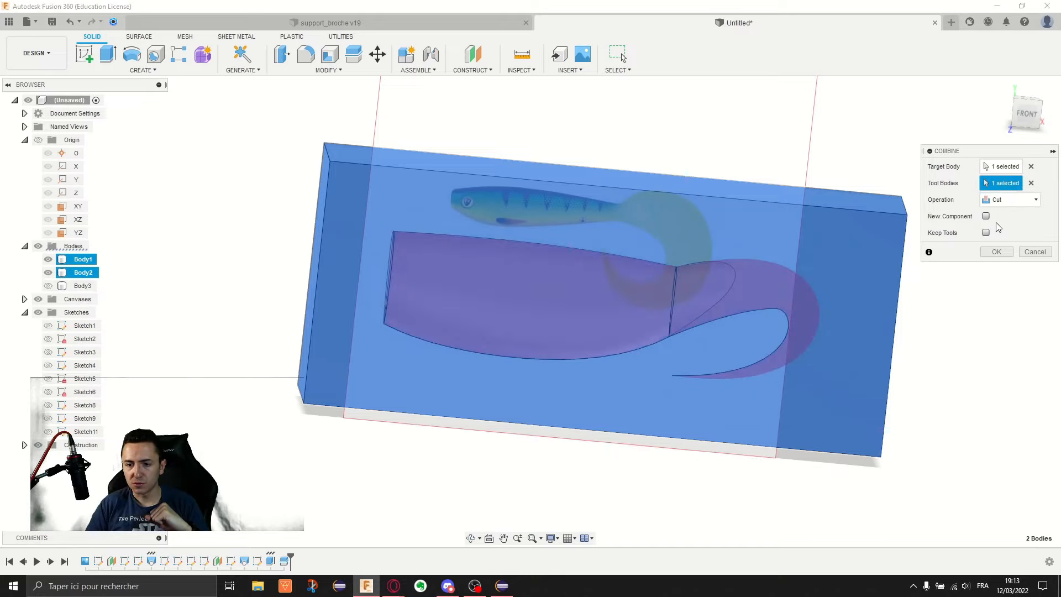
pyautogui.keyDown('shift'); pyautogui.moveTo(516, 248); pyautogui.dragTo(618, 233, button='middle'); pyautogui.keyUp('shift')
pyautogui.click(987, 233)
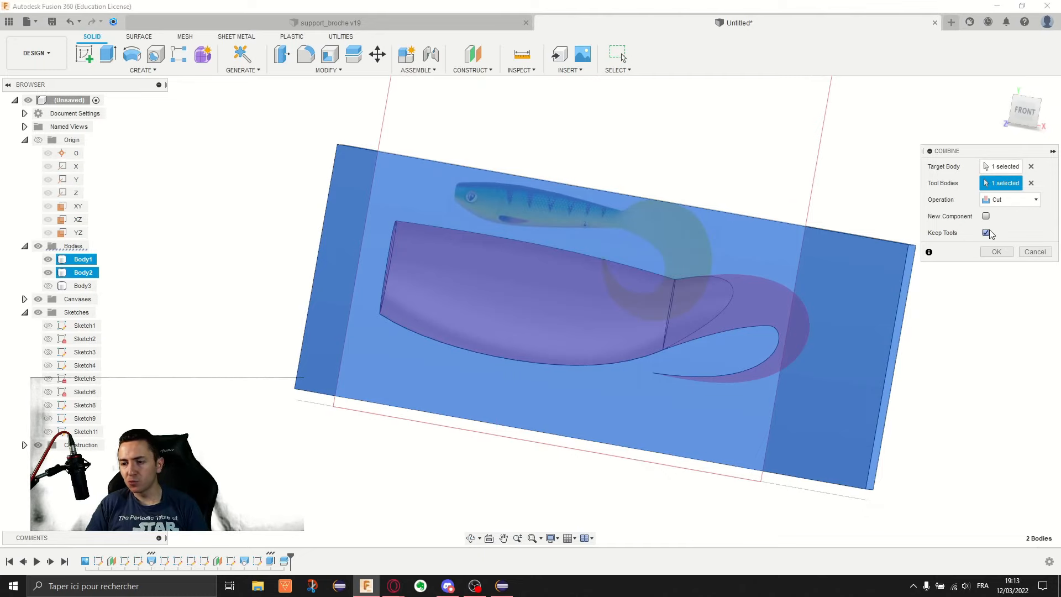
pyautogui.keyDown('shift'); pyautogui.moveTo(351, 202); pyautogui.dragTo(437, 197, button='middle'); pyautogui.keyUp('shift')
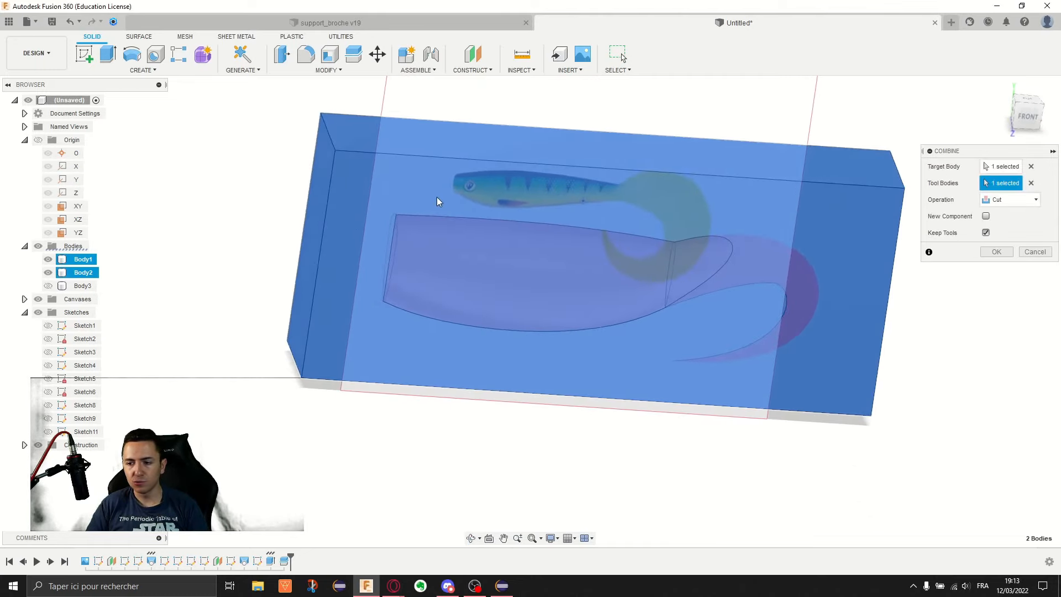
pyautogui.scroll(5, 481, 202)
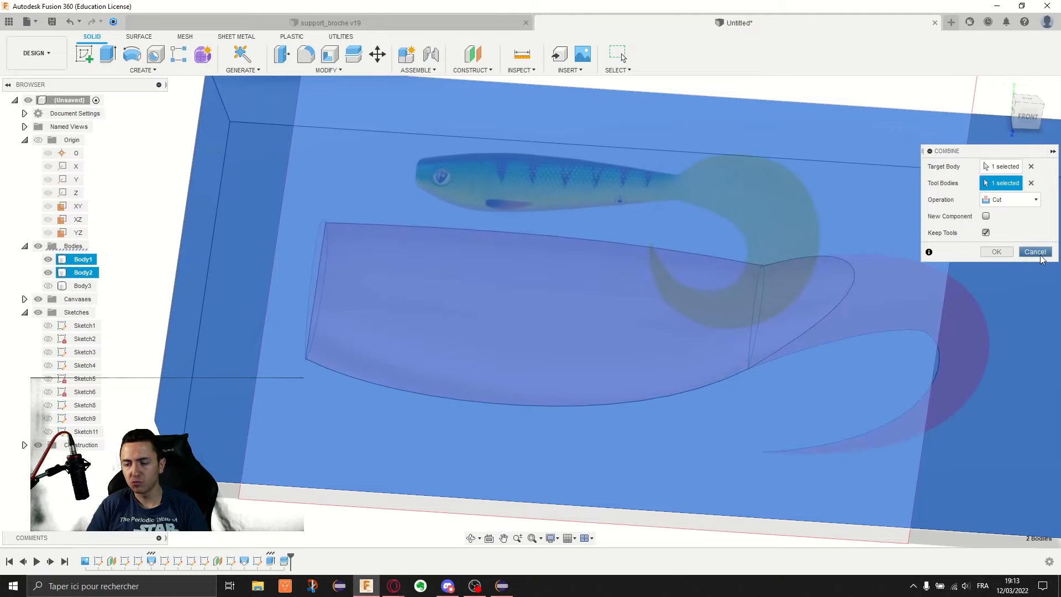
pyautogui.click(996, 252)
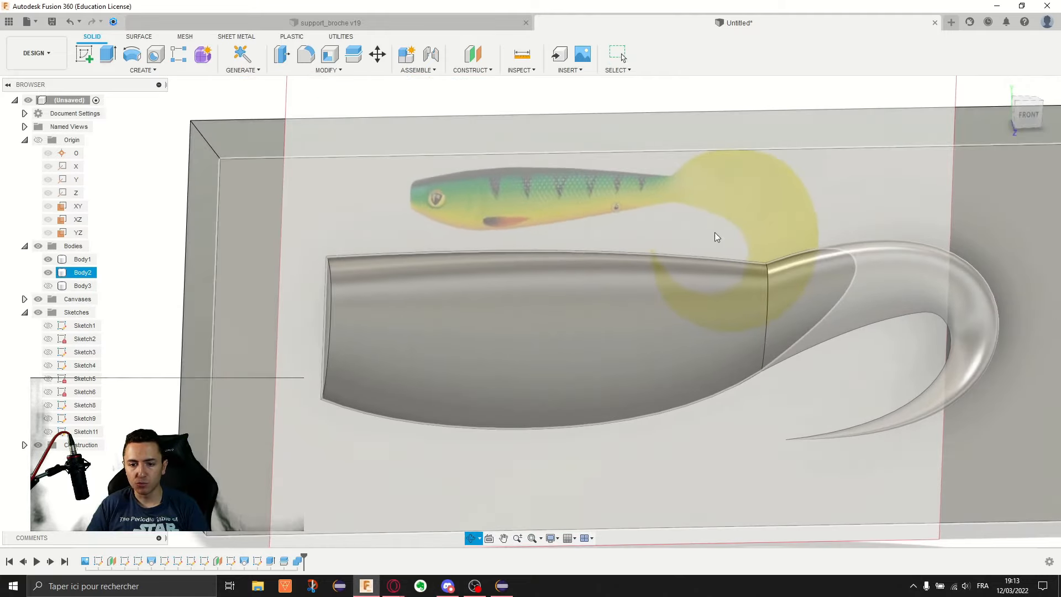
# Hide Body2 and show Body3 so the lure is seen against the other mold half.
pyautogui.scroll(-3, 714, 232)
pyautogui.keyDown('shift'); pyautogui.moveTo(286, 211); pyautogui.dragTo(329, 221, button='middle'); pyautogui.keyUp('shift')
pyautogui.click(48, 274)
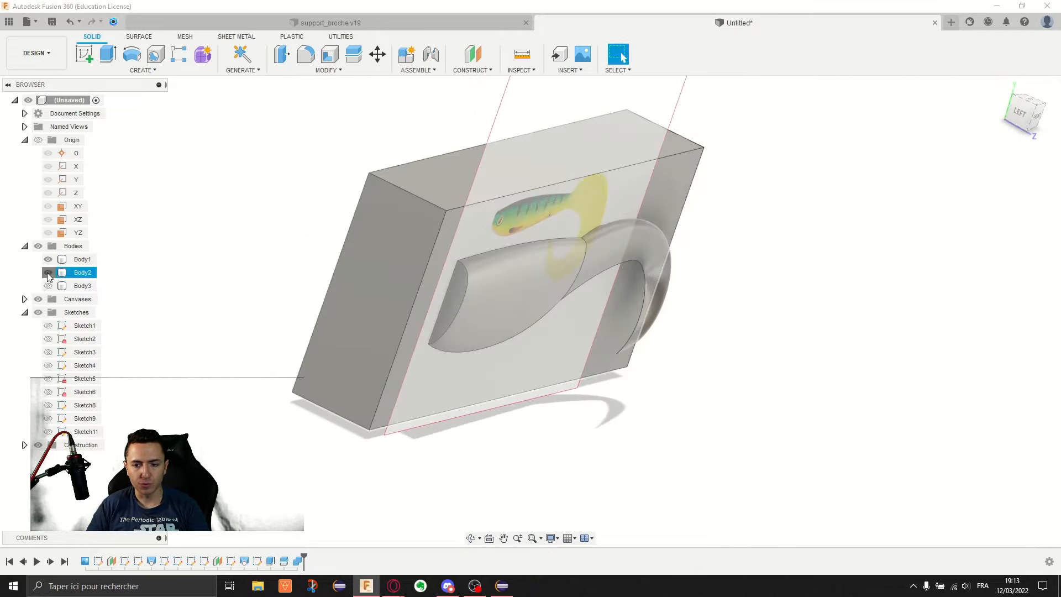
pyautogui.click(48, 286)
pyautogui.keyDown('shift'); pyautogui.moveTo(221, 235); pyautogui.dragTo(486, 185, button='middle'); pyautogui.keyUp('shift')
pyautogui.click(569, 157)
pyautogui.keyDown('shift'); pyautogui.moveTo(570, 154); pyautogui.dragTo(823, 267, button='middle'); pyautogui.keyUp('shift')
# Repeat the Combine cut on the lure and Body3, using the lure as the target body and keeping the tools.
pyautogui.rightClick(313, 157)
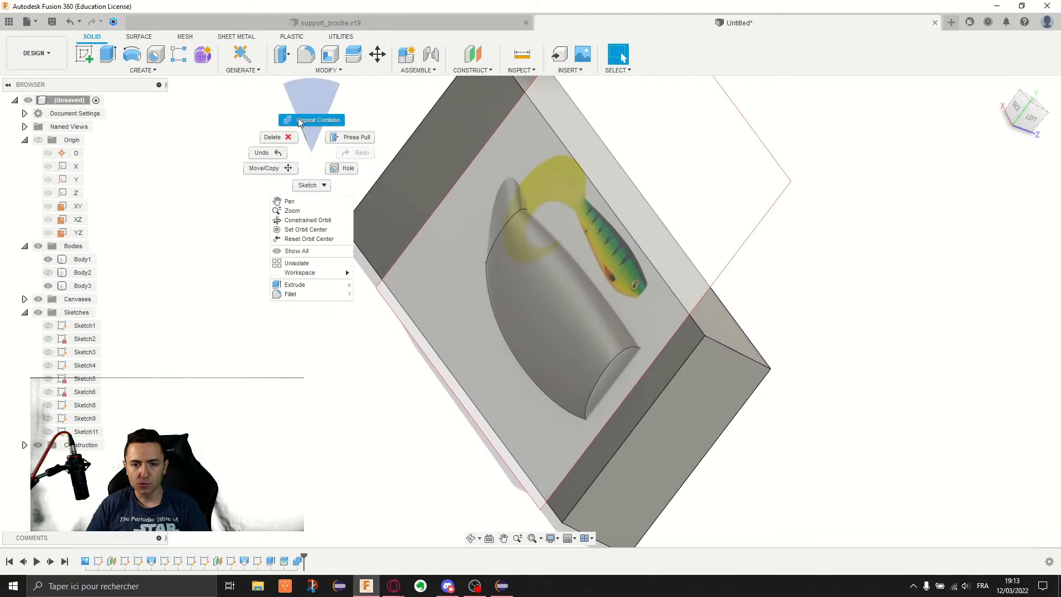
pyautogui.click(308, 118)
pyautogui.click(545, 285)
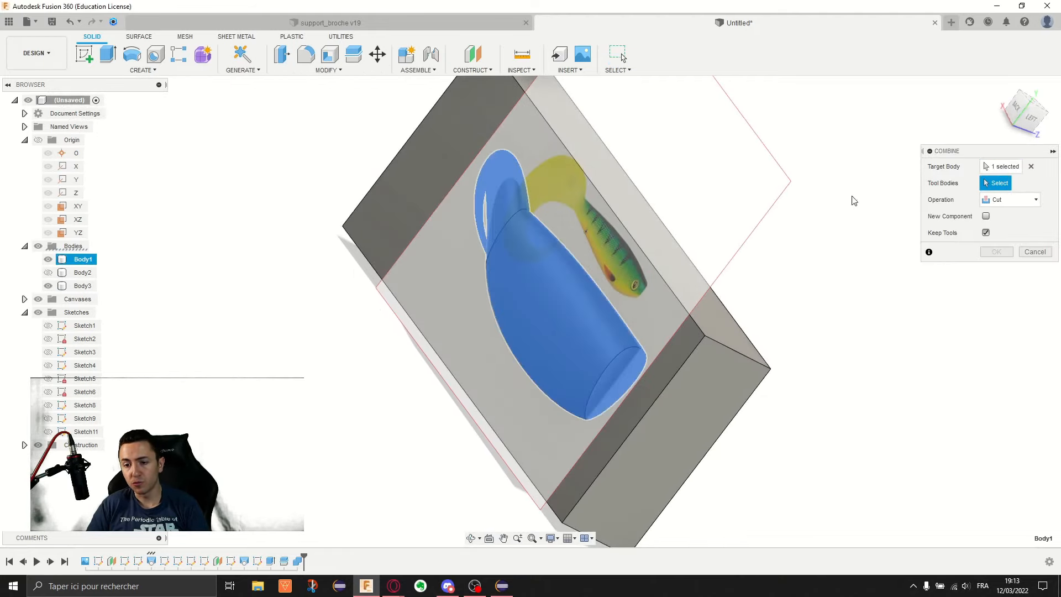
pyautogui.click(996, 252)
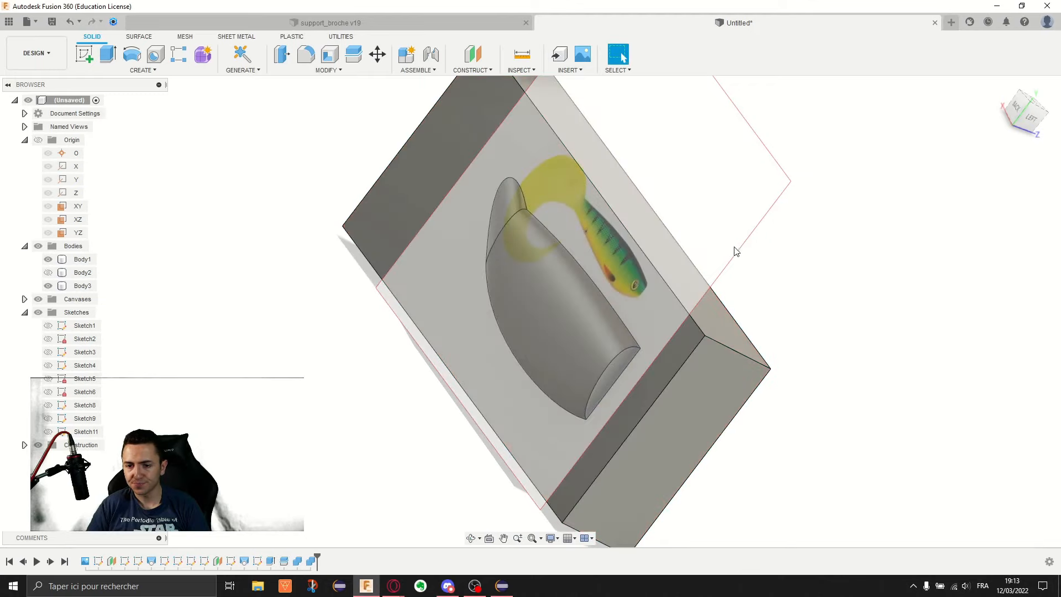
# Hide the lure body and inspect the parting face of Body3.
pyautogui.keyDown('shift'); pyautogui.moveTo(735, 250); pyautogui.dragTo(680, 246, button='middle'); pyautogui.keyUp('shift')
pyautogui.click(48, 259)
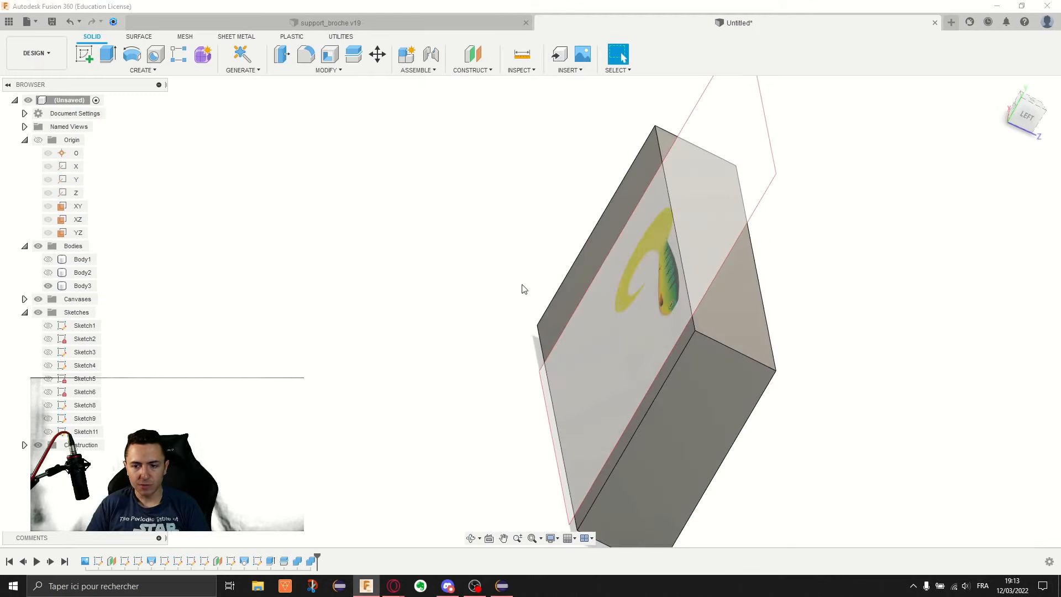
pyautogui.keyDown('shift'); pyautogui.moveTo(523, 286); pyautogui.dragTo(565, 302, button='middle'); pyautogui.keyUp('shift')
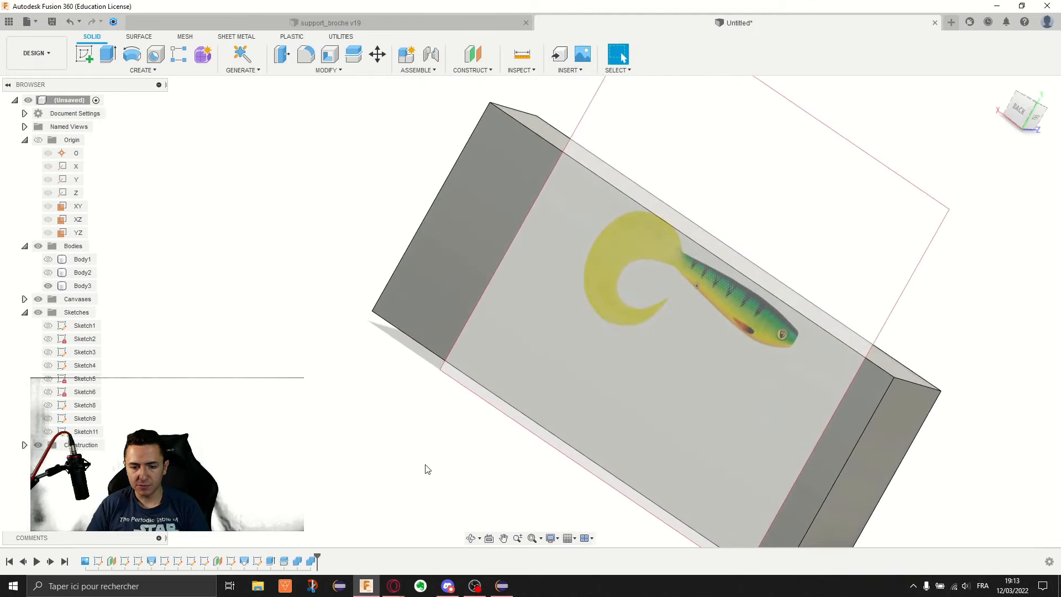
# Edit the second Combine cut so Body3 is the target body and the lure is the tool body.
pyautogui.hotkey('ctrl', 'z')
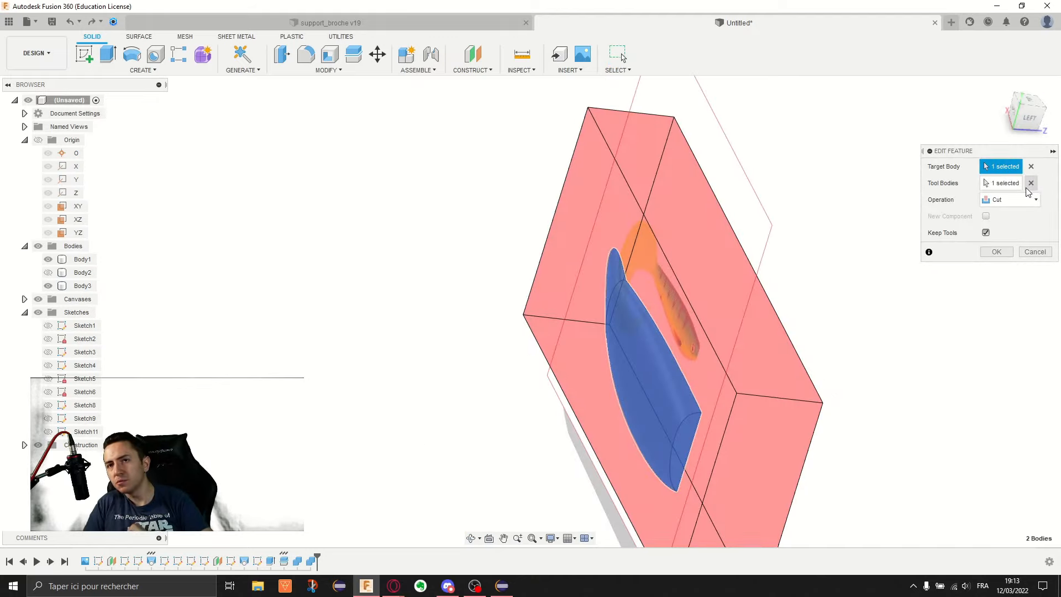
pyautogui.click(1027, 187)
pyautogui.click(1030, 166)
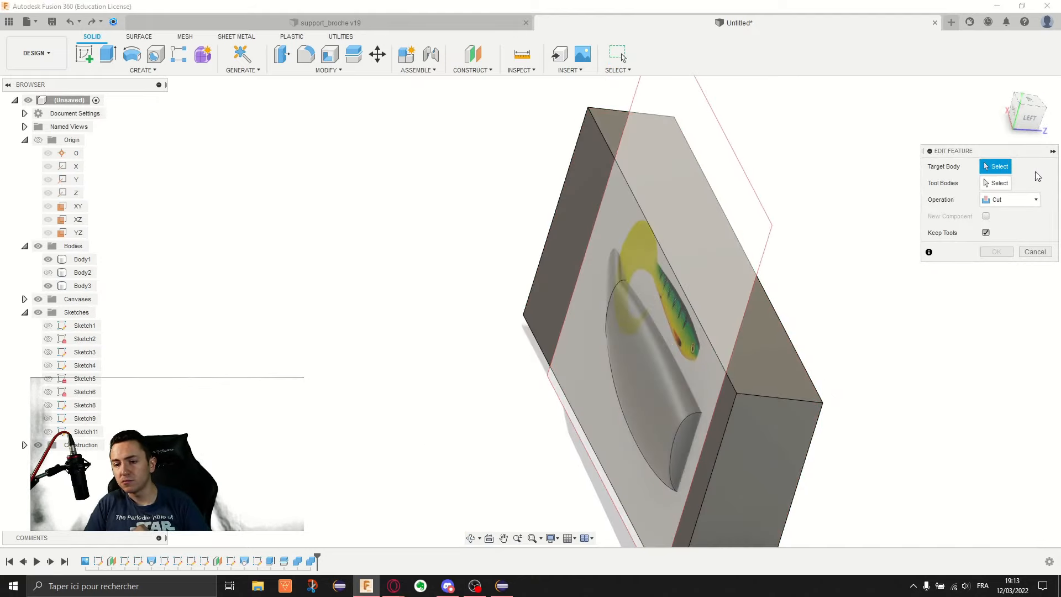
pyautogui.click(737, 250)
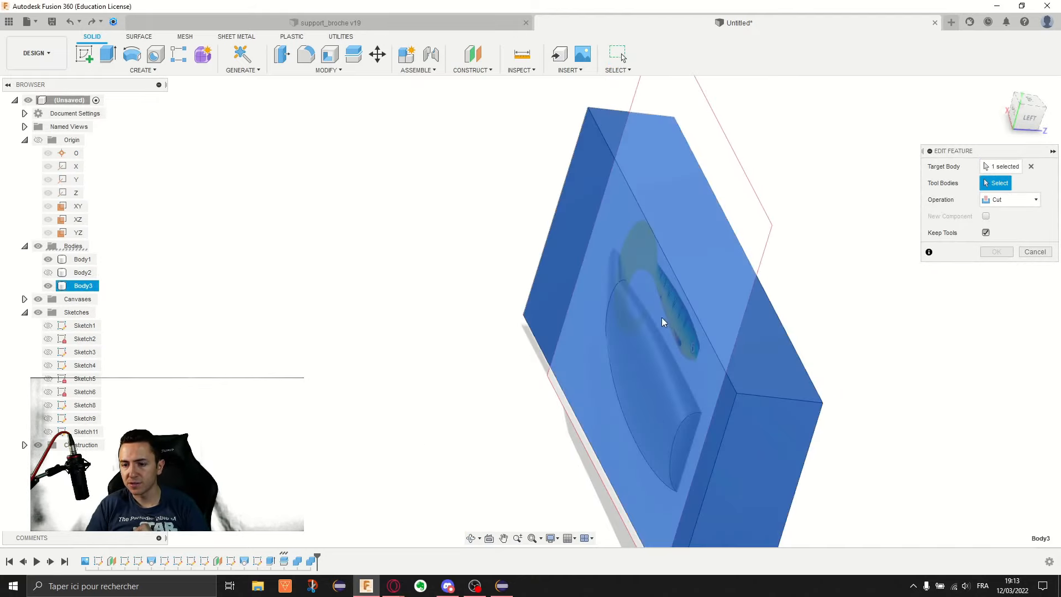
pyautogui.click(626, 340)
pyautogui.click(996, 252)
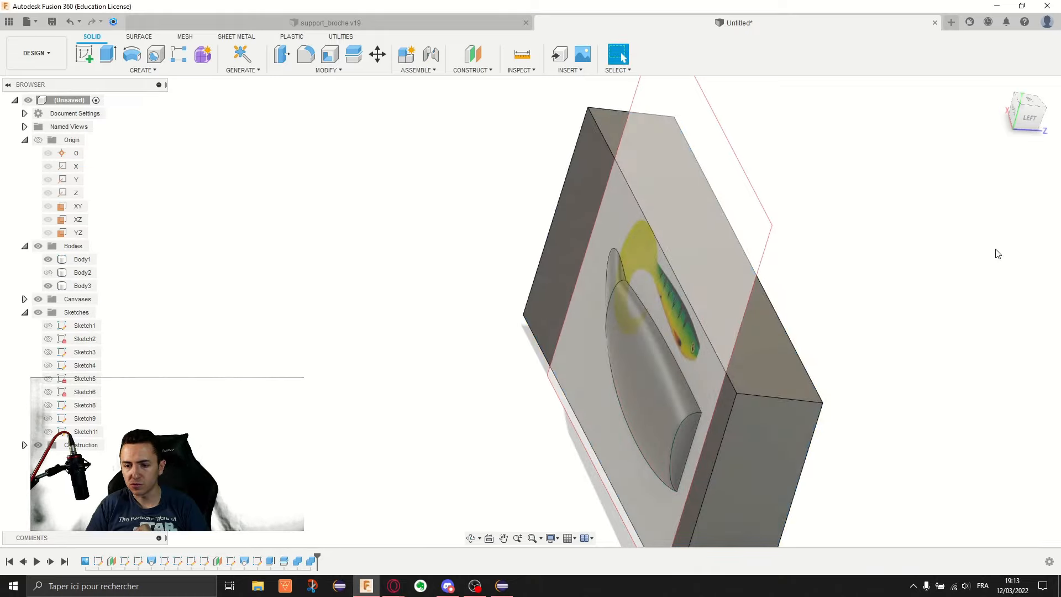
# Hide Body1 and inspect the lure cavity cut into Body3.
pyautogui.click(48, 259)
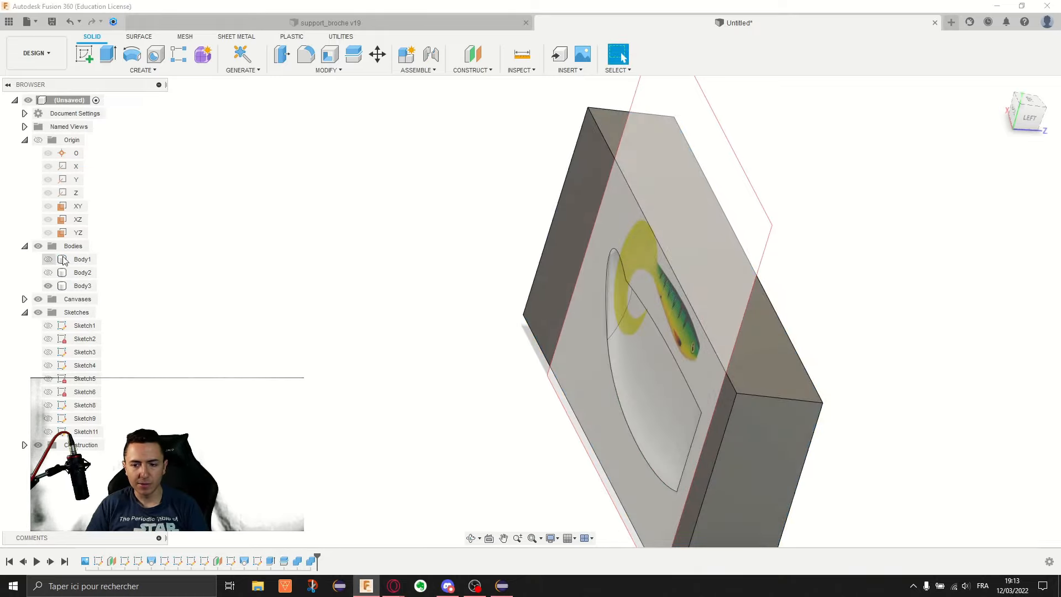
pyautogui.keyDown('shift'); pyautogui.moveTo(442, 114); pyautogui.dragTo(492, 138, button='middle'); pyautogui.keyUp('shift')
pyautogui.moveTo(962, 209); pyautogui.dragTo(635, 166, button='middle')
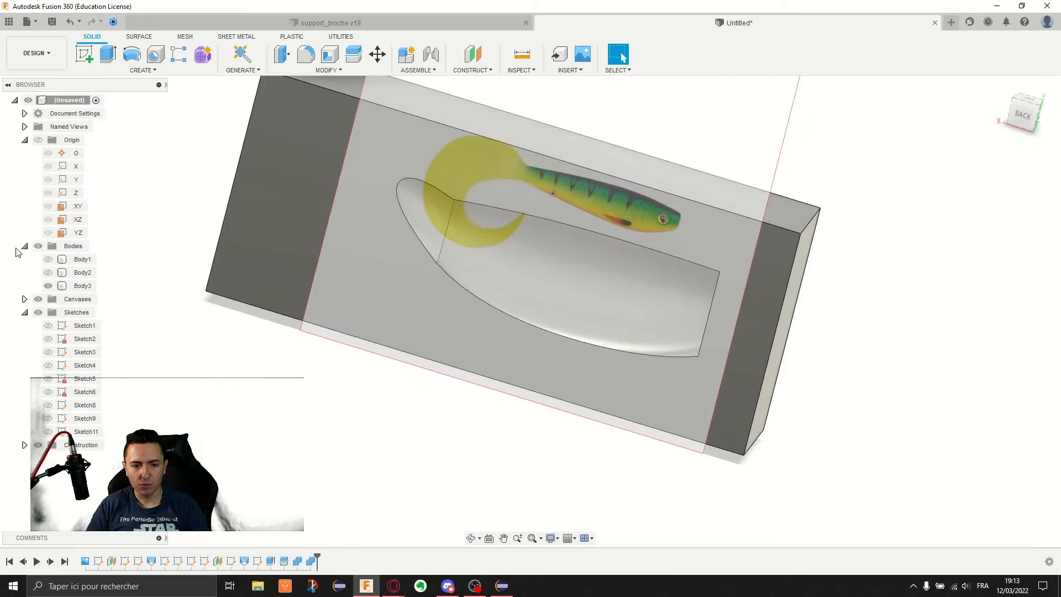
# Hide Body3, show Body2, and inspect the cavity in that mold half.
pyautogui.click(48, 285)
pyautogui.click(49, 272)
pyautogui.click(82, 273)
pyautogui.keyDown('shift'); pyautogui.moveTo(467, 256); pyautogui.dragTo(440, 230, button='middle'); pyautogui.keyUp('shift')
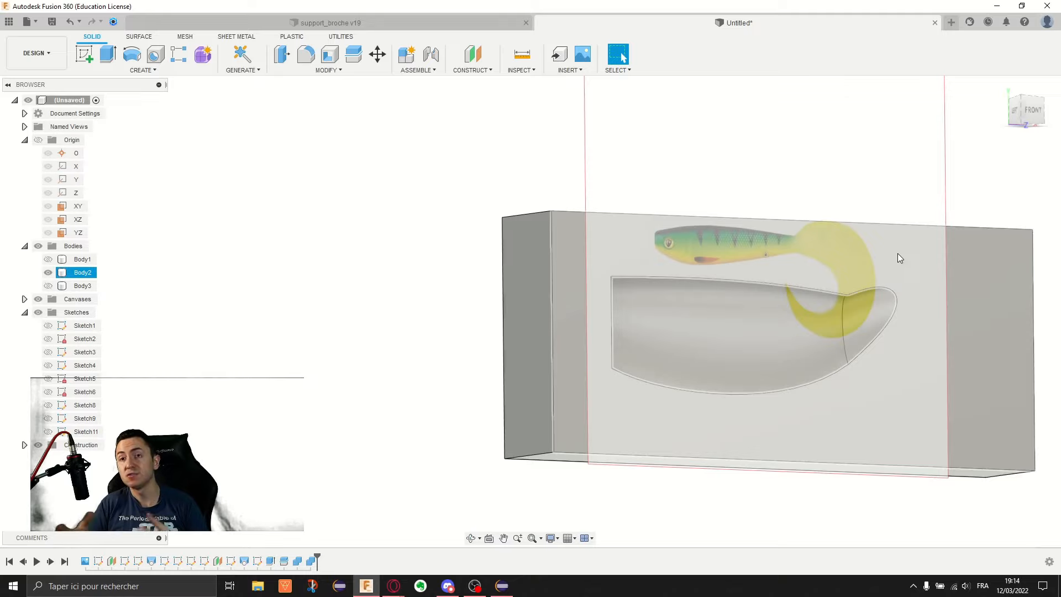
pyautogui.keyDown('shift'); pyautogui.moveTo(893, 270); pyautogui.dragTo(801, 305, button='middle'); pyautogui.keyUp('shift')
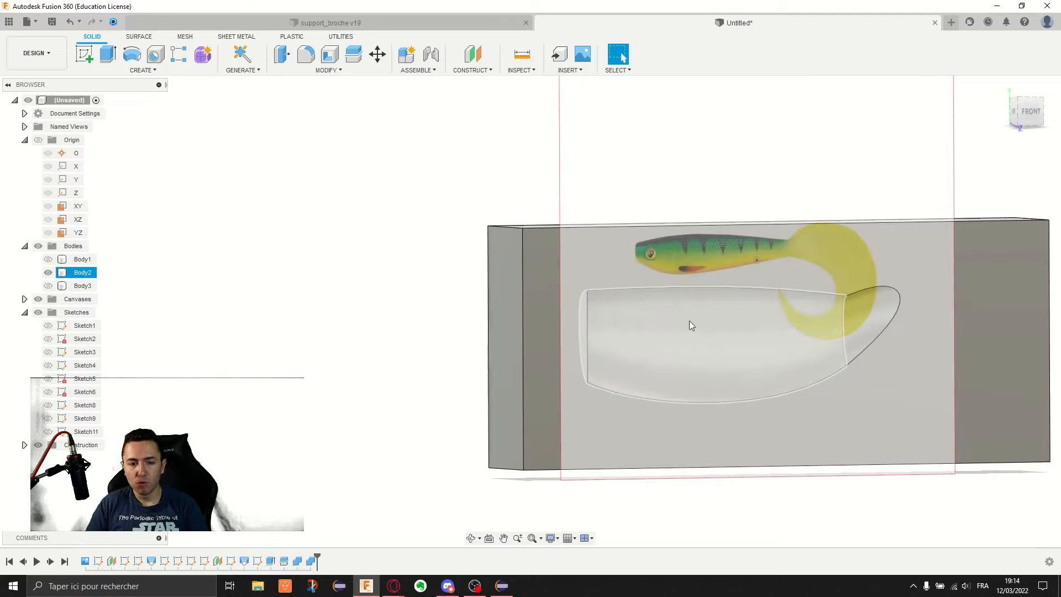
# Show Body3 again and examine the closed two-part mold from the outside.
pyautogui.click(51, 289)
pyautogui.keyDown('shift'); pyautogui.moveTo(598, 286); pyautogui.dragTo(469, 327, button='middle'); pyautogui.keyUp('shift')
pyautogui.click(470, 326)
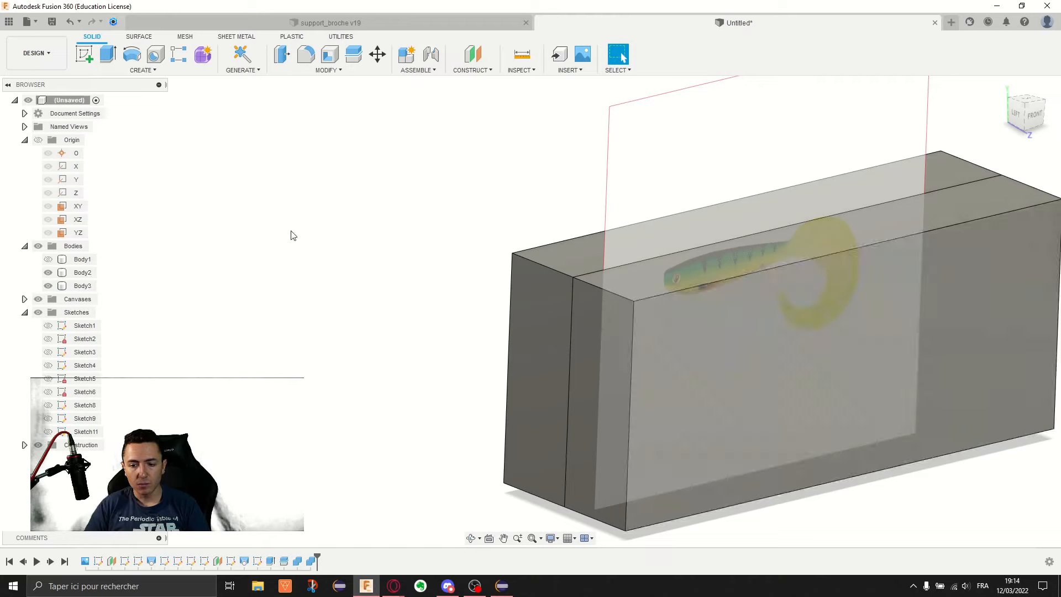
# Hide both mold halves and show only the lure body.
pyautogui.click(46, 272)
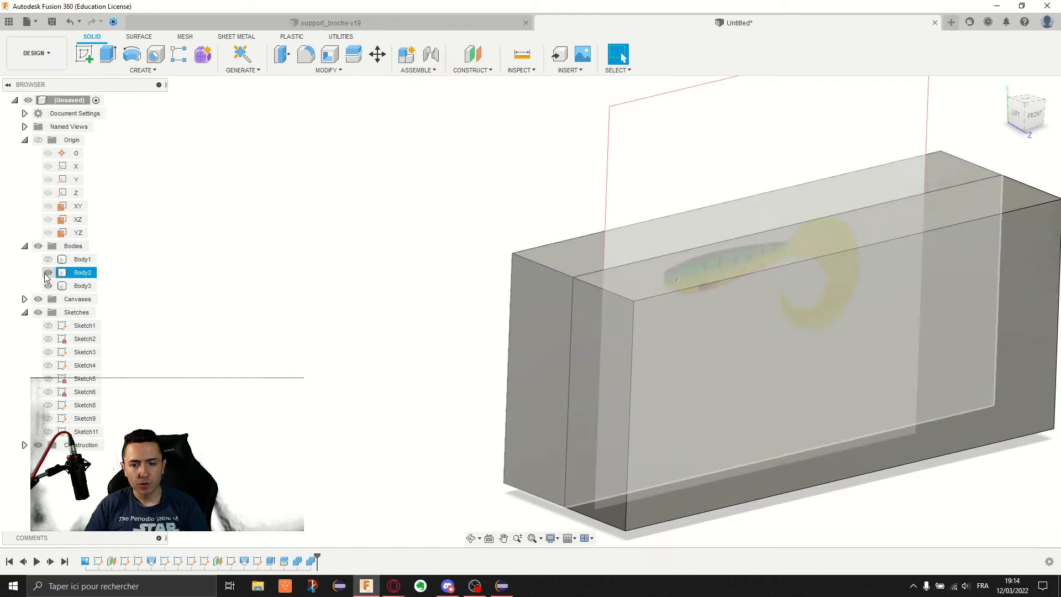
pyautogui.click(47, 286)
pyautogui.click(47, 273)
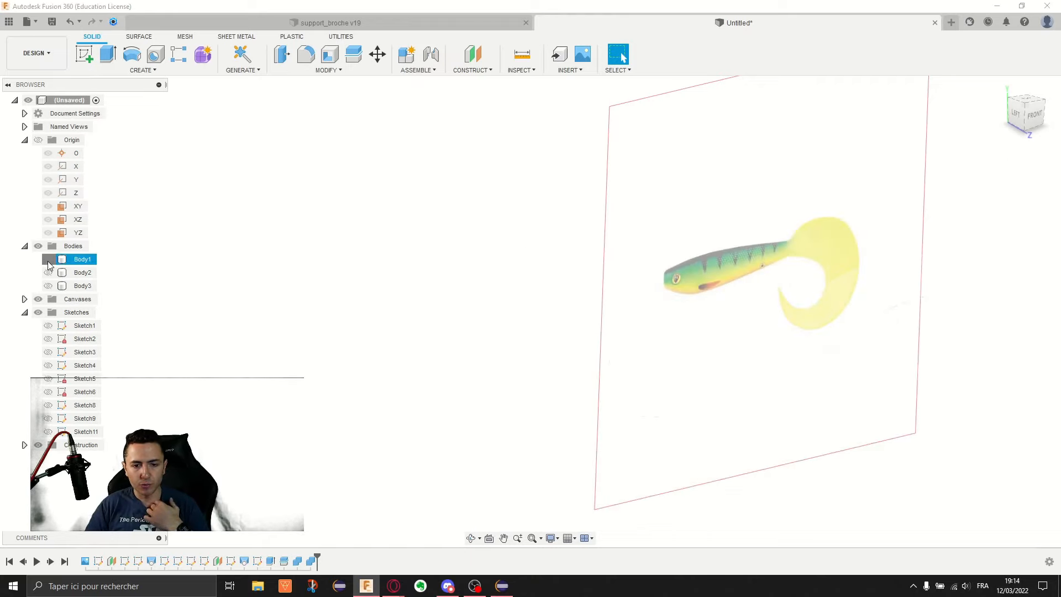
pyautogui.click(48, 260)
# Sketch a tiny circle centered on the origin on the lure's flat head-end face and finish the sketch.
pyautogui.rightClick(618, 359)
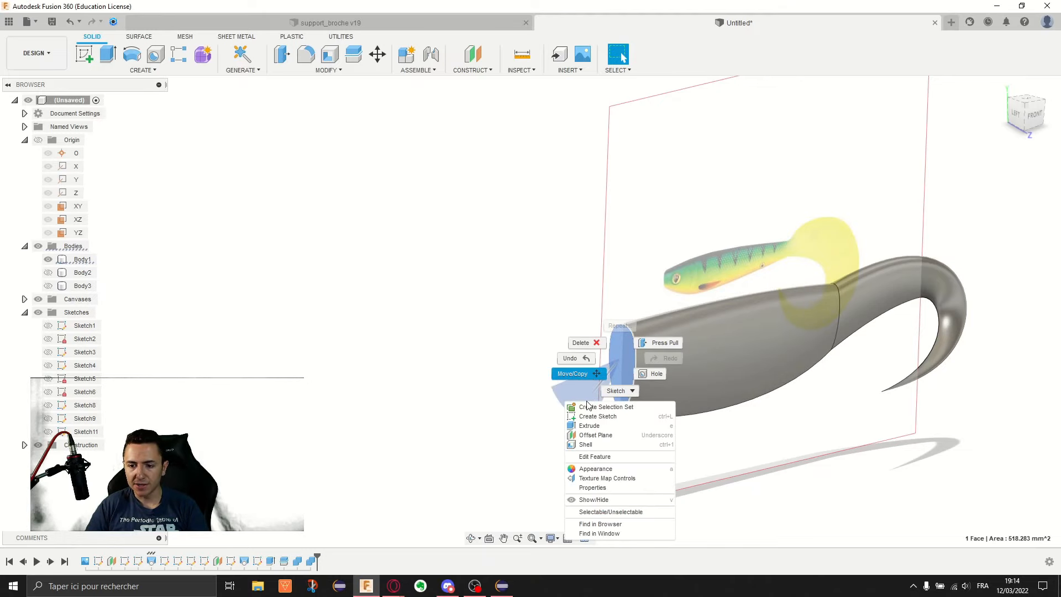
pyautogui.click(583, 418)
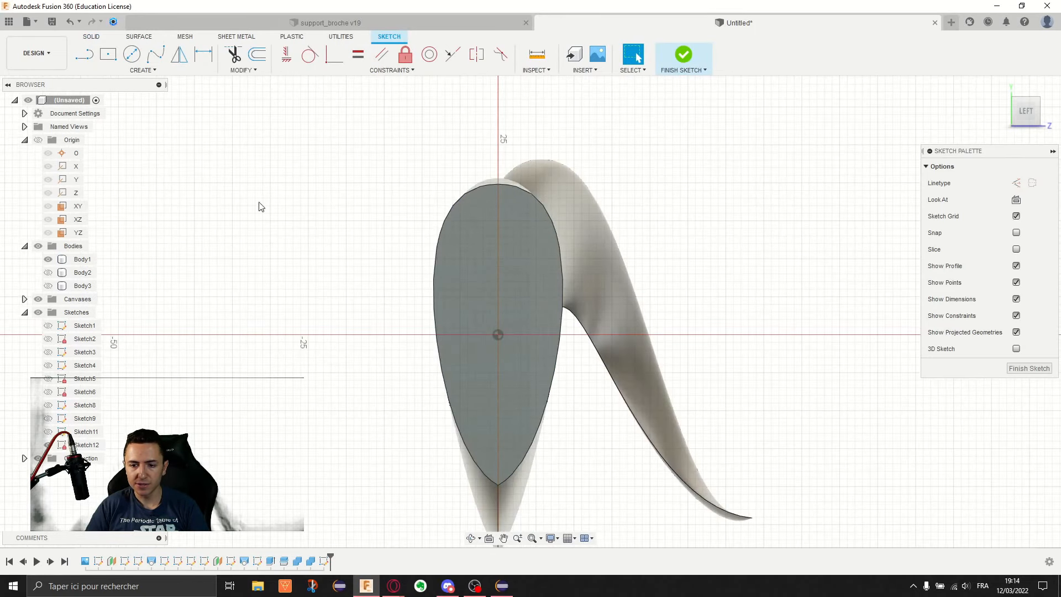
pyautogui.press('c')
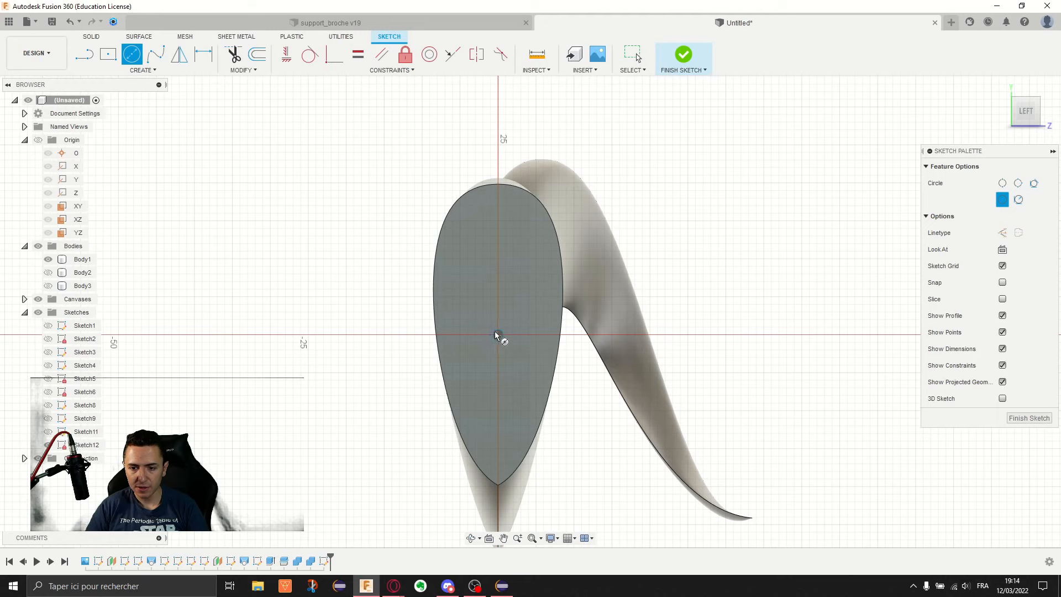
pyautogui.click(501, 333)
pyautogui.click(506, 334)
pyautogui.scroll(-3, 646, 356)
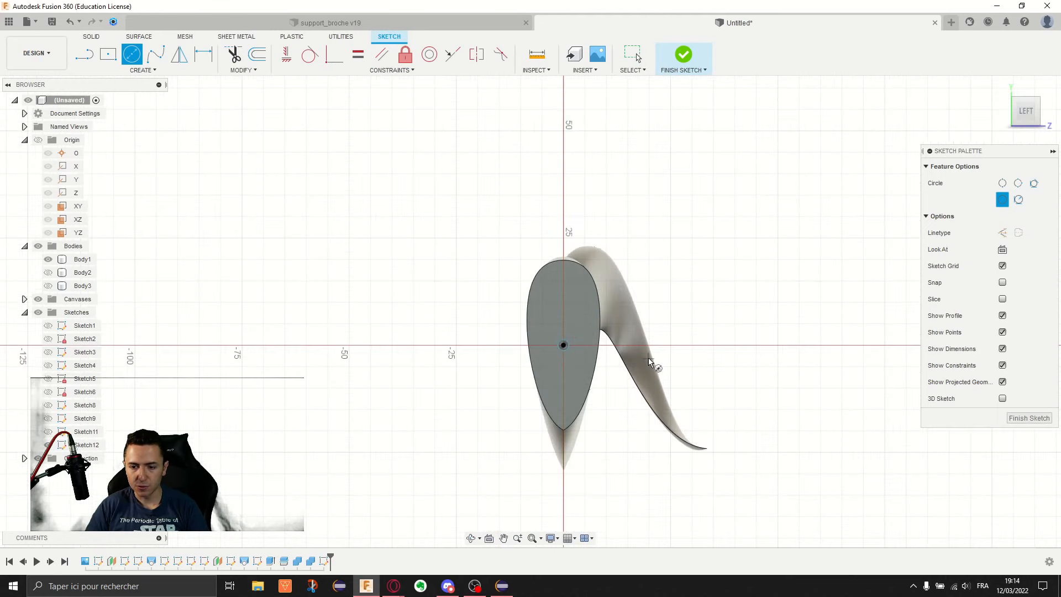
pyautogui.keyDown('shift'); pyautogui.moveTo(646, 355); pyautogui.dragTo(567, 358, button='middle'); pyautogui.keyUp('shift')
pyautogui.keyDown('shift'); pyautogui.moveTo(400, 380); pyautogui.dragTo(419, 367, button='middle'); pyautogui.keyUp('shift')
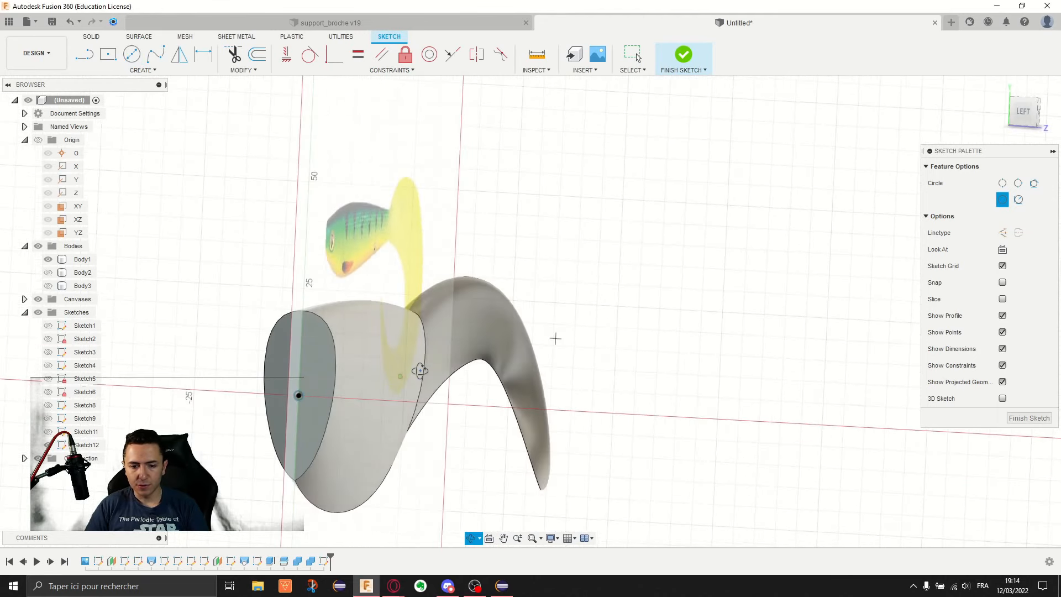
pyautogui.click(1029, 418)
# Show both mold halves, Body2 and Body3, around the lure body.
pyautogui.scroll(-2, 610, 439)
pyautogui.scroll(-1, 611, 439)
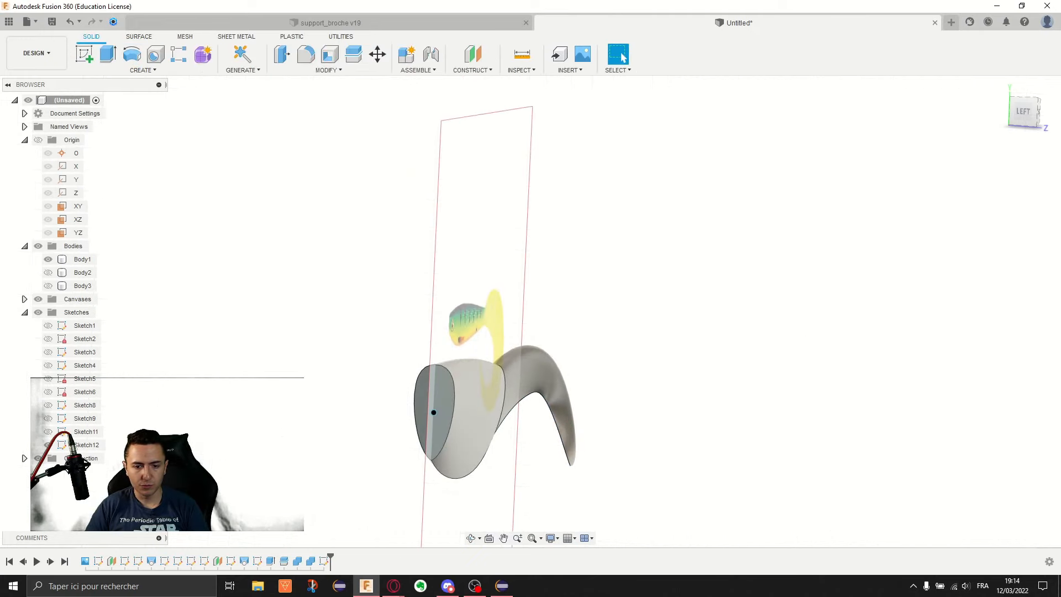
pyautogui.click(48, 285)
pyautogui.click(48, 272)
pyautogui.click(83, 286)
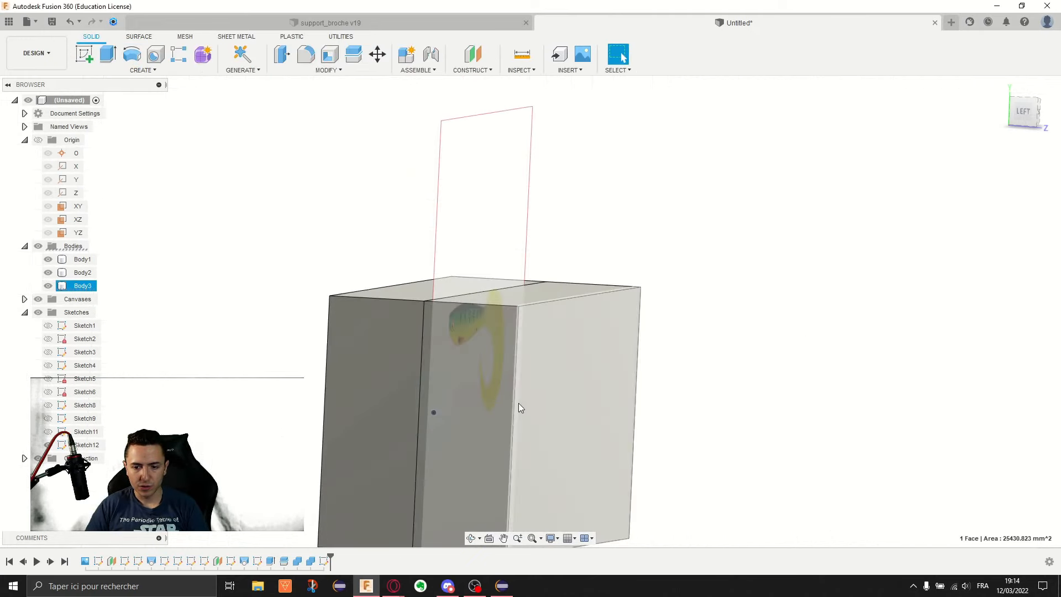
# Sketch a circle about 16.4 mm in diameter centered on the origin on the mold's head-end face and finish the sketch.
pyautogui.click(498, 402)
pyautogui.rightClick(498, 400)
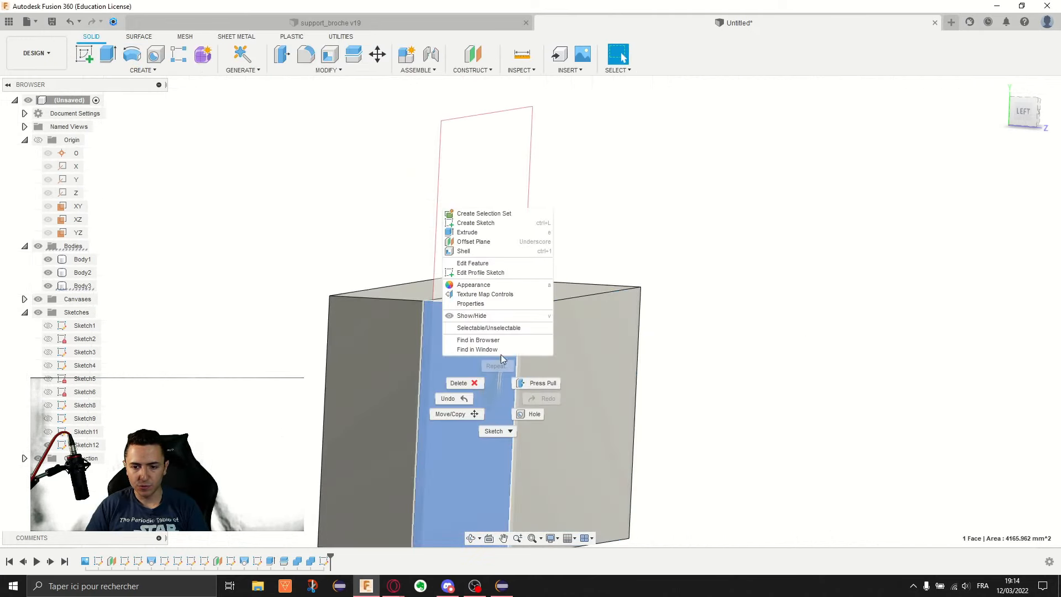
pyautogui.click(473, 224)
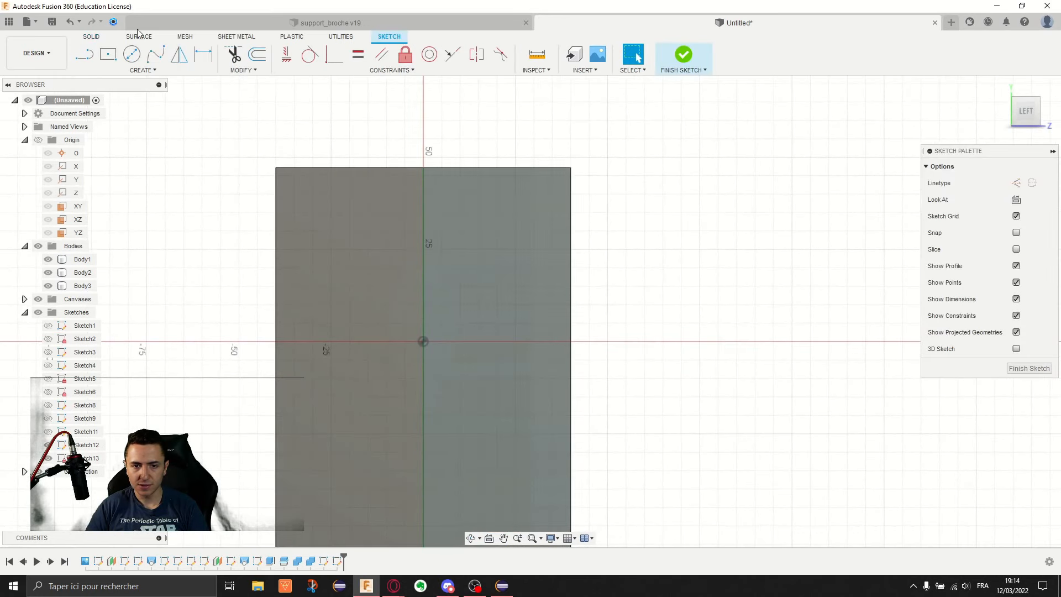
pyautogui.click(131, 60)
pyautogui.click(423, 342)
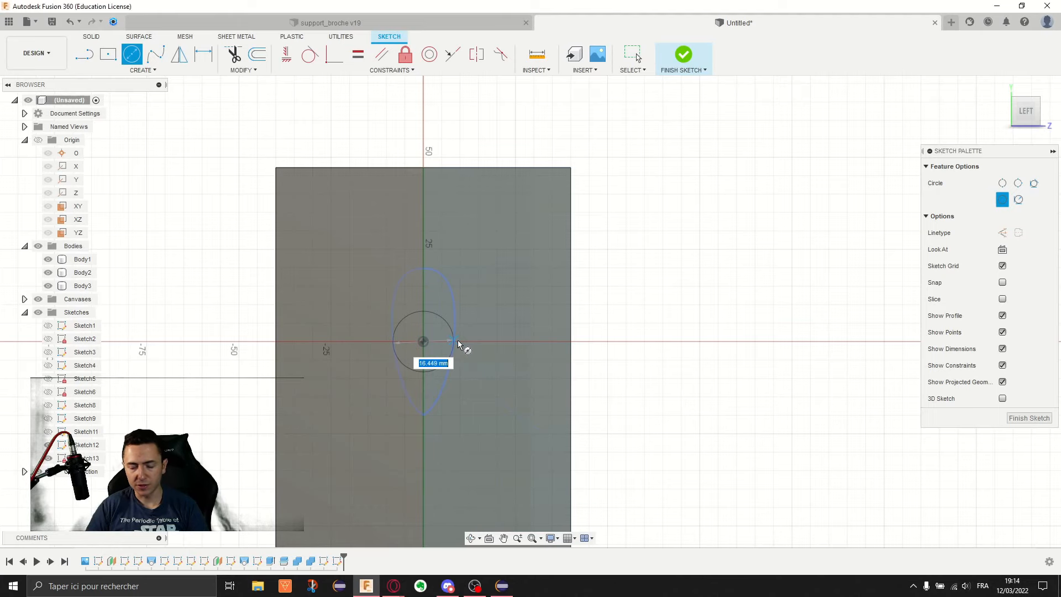
pyautogui.click(461, 346)
pyautogui.moveTo(679, 355)
pyautogui.keyDown('shift'); pyautogui.mouseDown(button='middle')
pyautogui.moveTo(585, 362)
pyautogui.moveTo(718, 381)
pyautogui.mouseUp(button='middle'); pyautogui.keyUp('shift')
pyautogui.click(1028, 419)
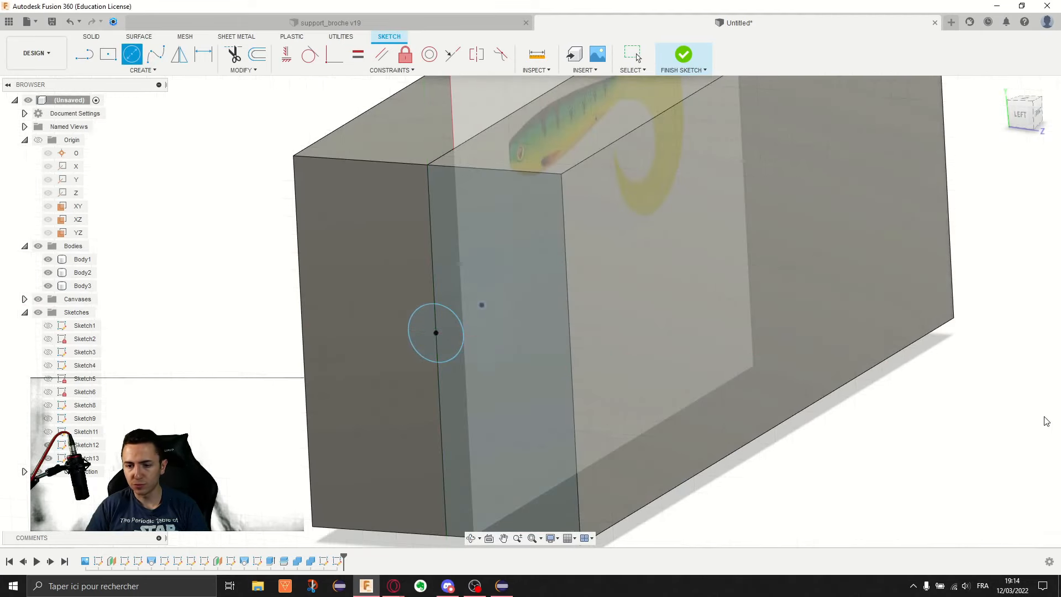
# Loft a conical cut through both mold halves from the full circle on the end face to the tiny circle on the lure's head.
pyautogui.click(142, 70)
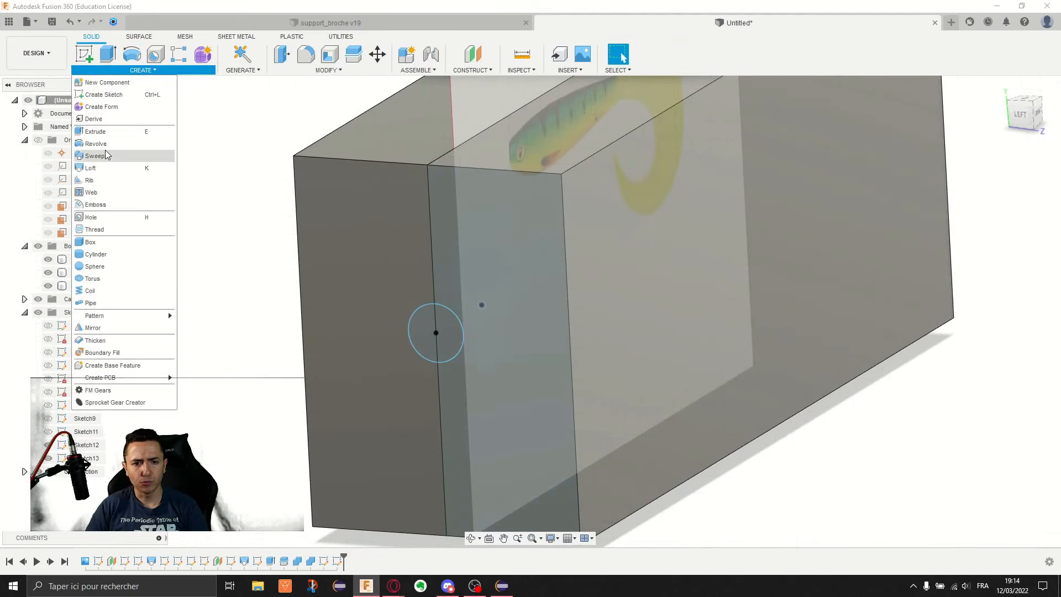
pyautogui.click(111, 155)
pyautogui.click(452, 332)
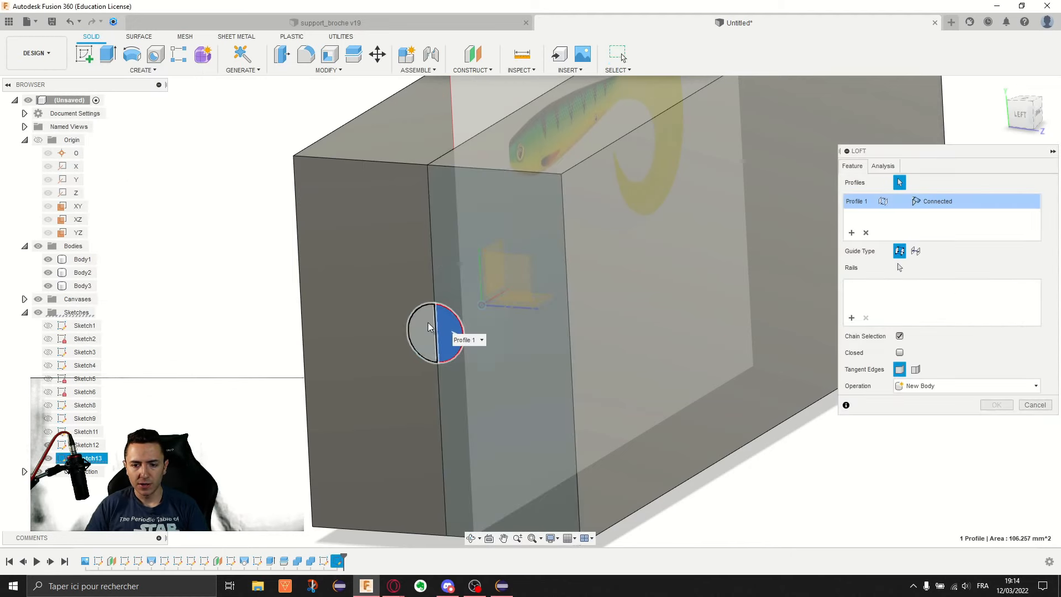
pyautogui.scroll(3, 492, 303)
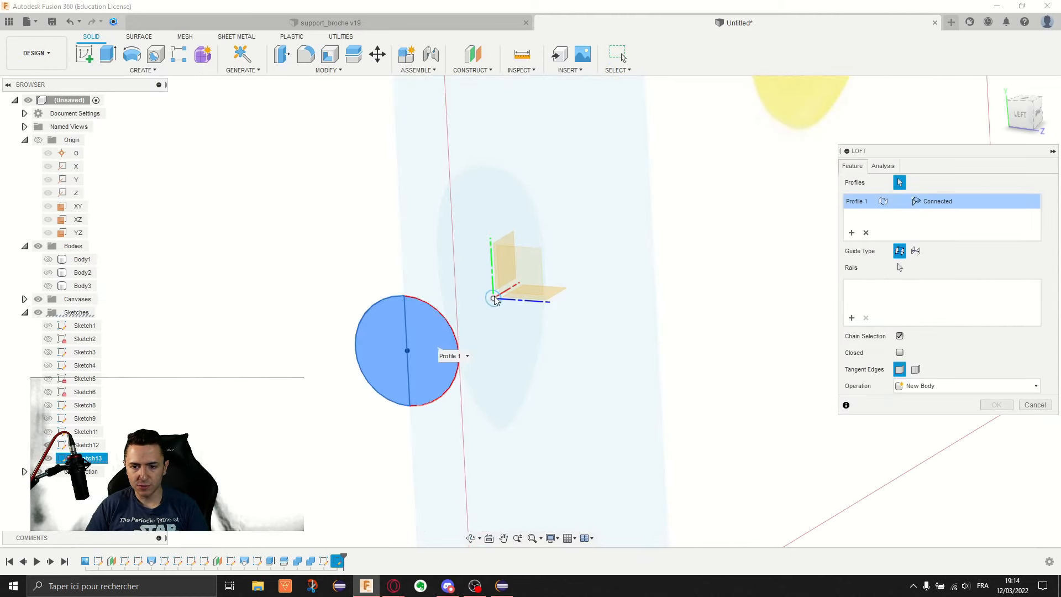
pyautogui.click(492, 298)
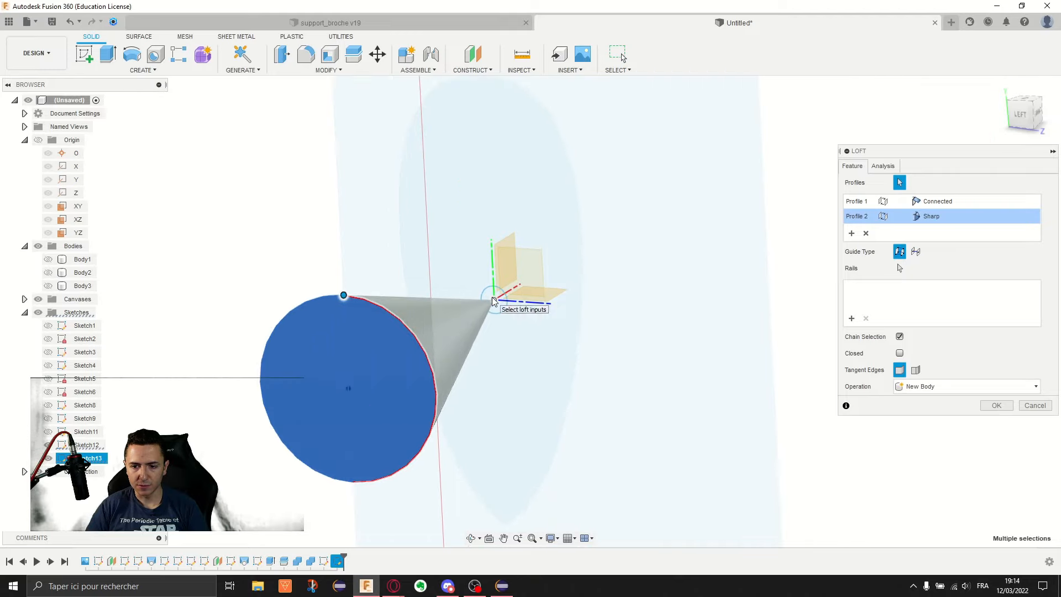
pyautogui.click(494, 299)
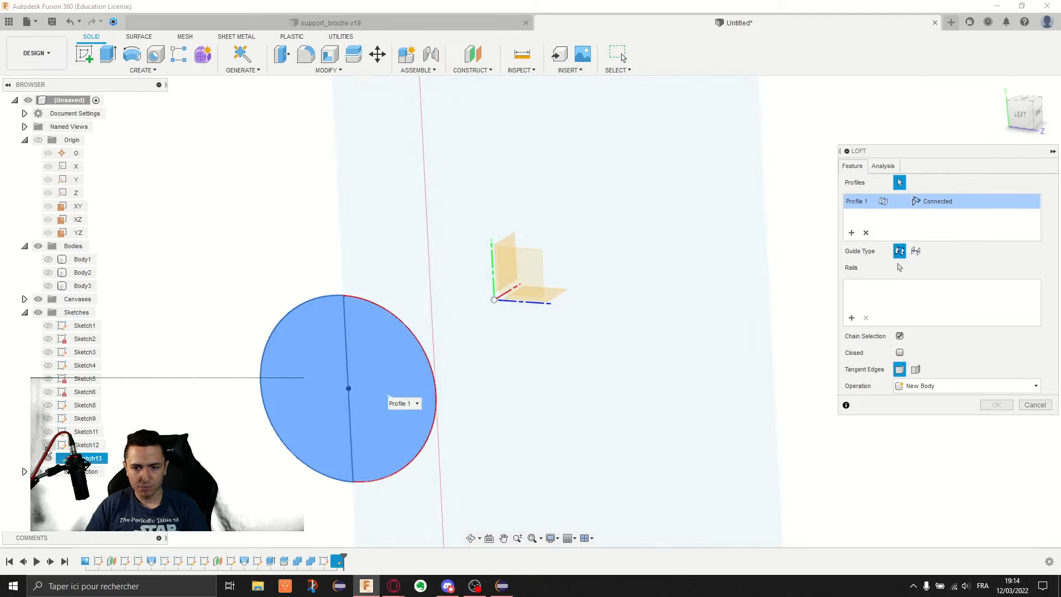
pyautogui.click(494, 299)
pyautogui.scroll(-5, 498, 301)
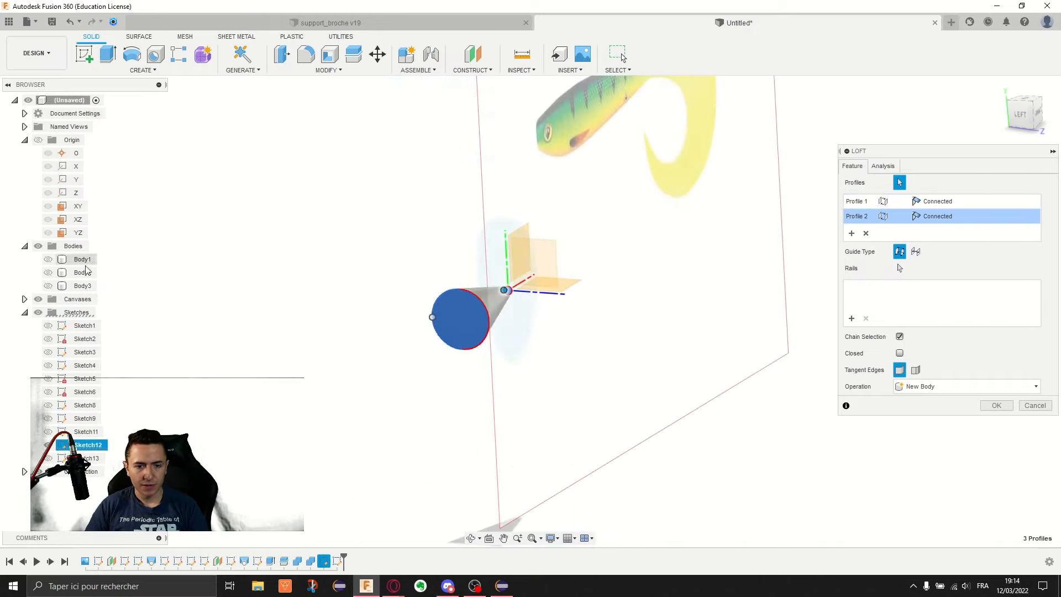
pyautogui.click(49, 286)
pyautogui.click(48, 272)
pyautogui.moveTo(458, 260)
pyautogui.keyDown('shift'); pyautogui.mouseDown(button='middle')
pyautogui.moveTo(476, 247)
pyautogui.moveTo(474, 261)
pyautogui.mouseUp(button='middle'); pyautogui.keyUp('shift')
pyautogui.press('Return')
# Hide the canvases and examine the conical opening in the closed mold from the head end.
pyautogui.scroll(5, 472, 261)
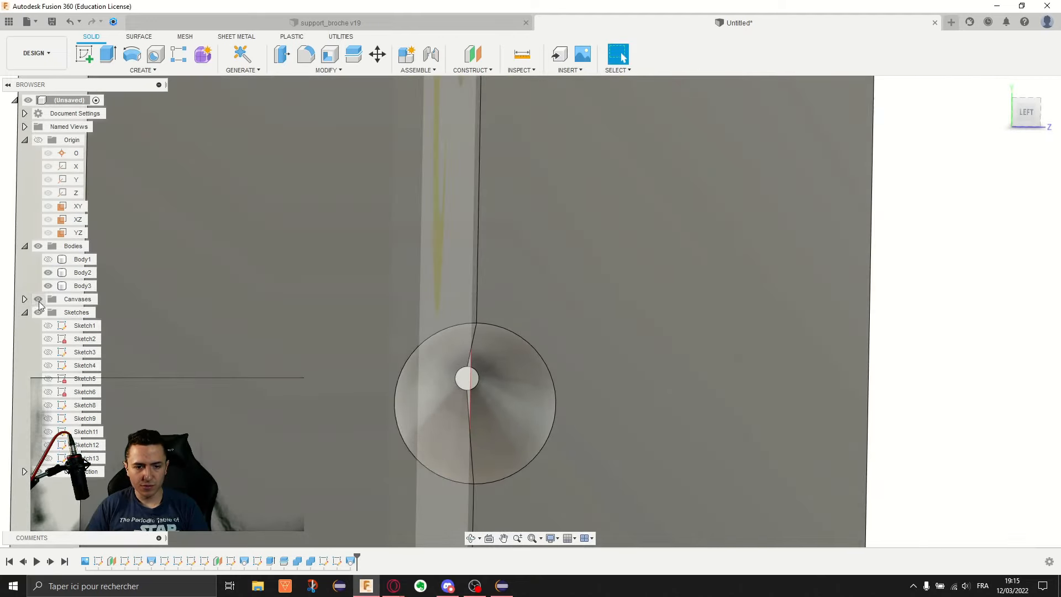
pyautogui.click(39, 302)
pyautogui.keyDown('shift'); pyautogui.moveTo(504, 335); pyautogui.dragTo(483, 343, button='middle'); pyautogui.keyUp('shift')
pyautogui.click(509, 367)
pyautogui.scroll(-3, 509, 364)
pyautogui.press('Escape')
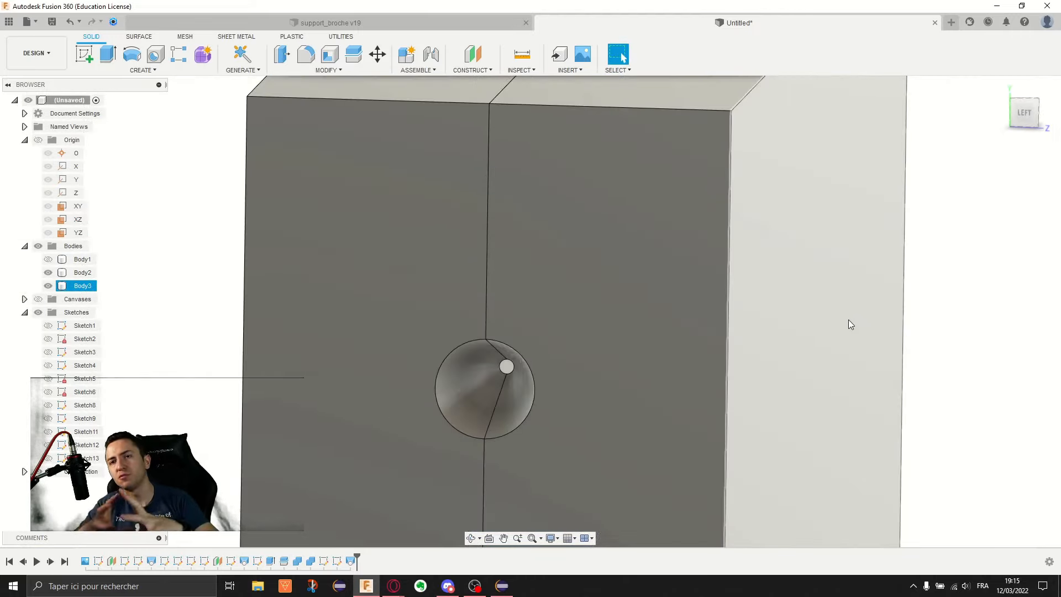
pyautogui.scroll(-5, 839, 310)
pyautogui.keyDown('shift'); pyautogui.moveTo(926, 213); pyautogui.dragTo(820, 263, button='middle'); pyautogui.keyUp('shift')
pyautogui.scroll(-4, 865, 256)
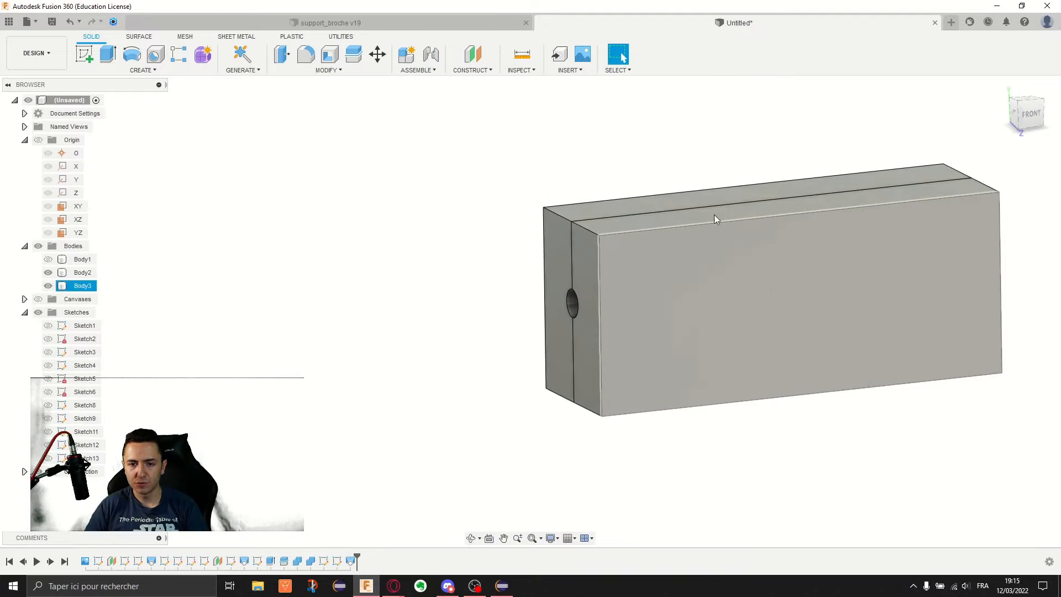
# Section the mold from its large front face at a Y distance of -40.315 mm and examine the cavity and conical opening inside.
pyautogui.click(473, 70)
pyautogui.click(522, 70)
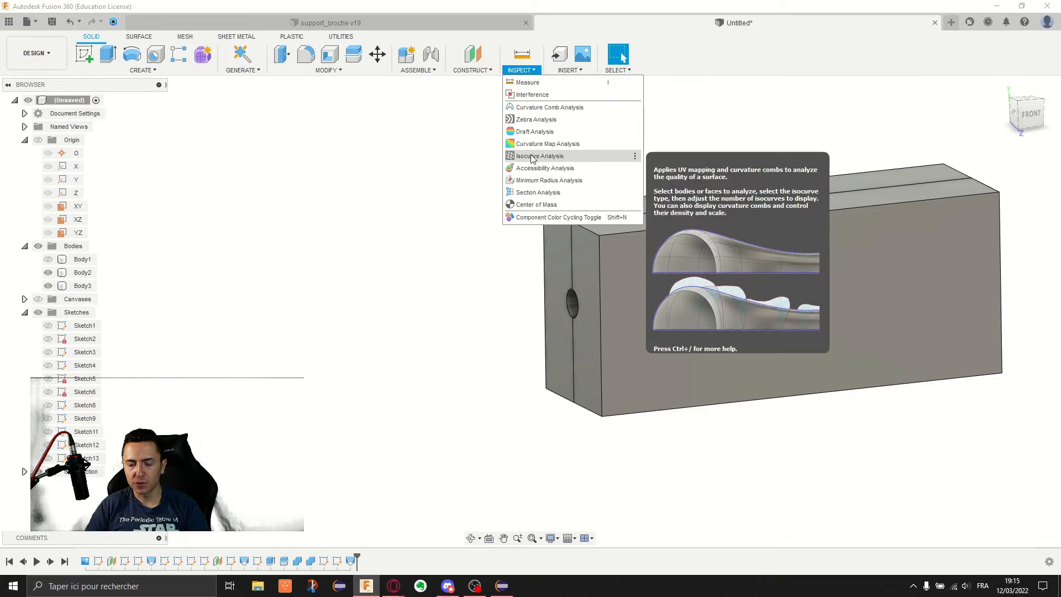
pyautogui.click(538, 192)
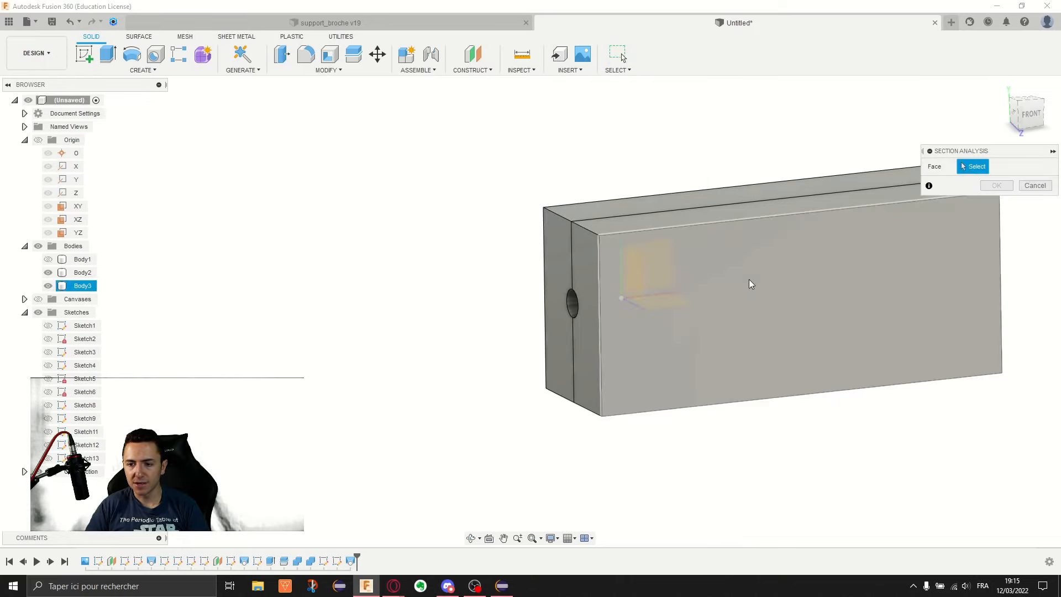
pyautogui.click(751, 284)
pyautogui.moveTo(769, 306); pyautogui.dragTo(758, 279)
pyautogui.keyDown('shift'); pyautogui.moveTo(701, 217); pyautogui.dragTo(509, 184, button='middle'); pyautogui.keyUp('shift')
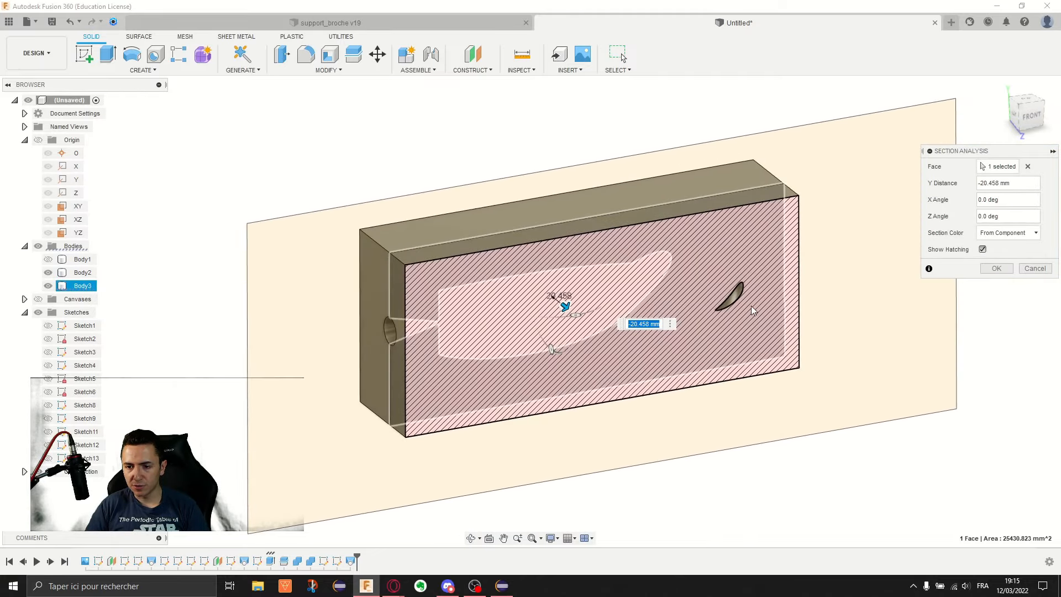
pyautogui.moveTo(559, 302); pyautogui.dragTo(552, 292)
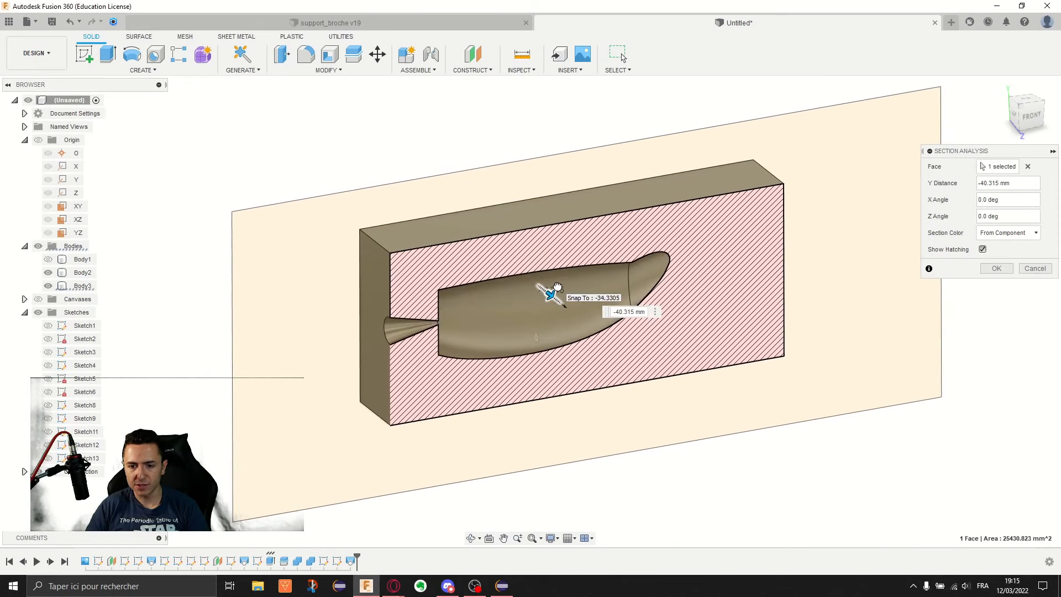
pyautogui.scroll(6, 478, 317)
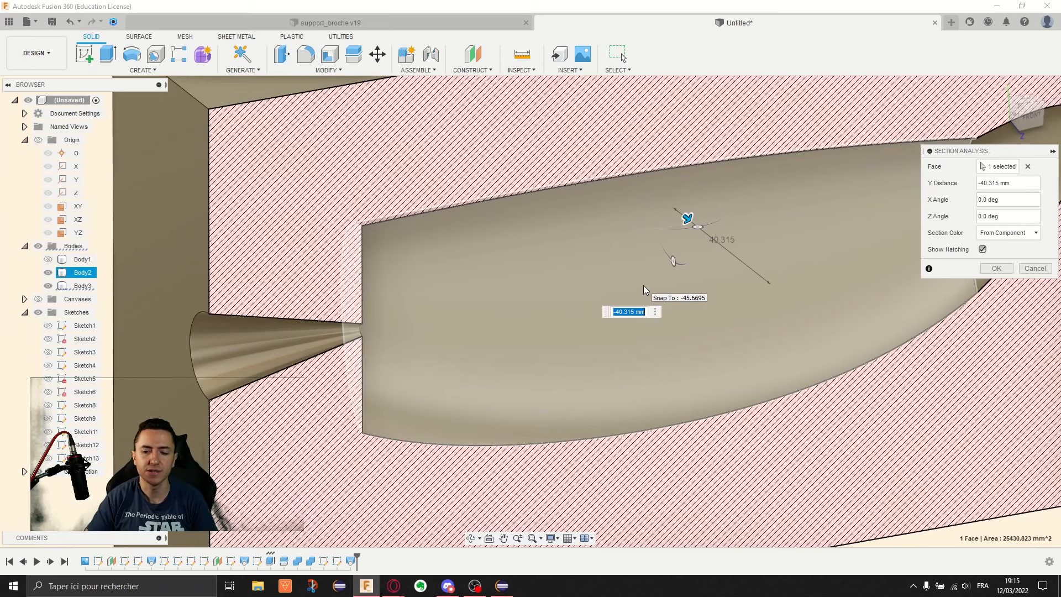
pyautogui.scroll(-5, 643, 286)
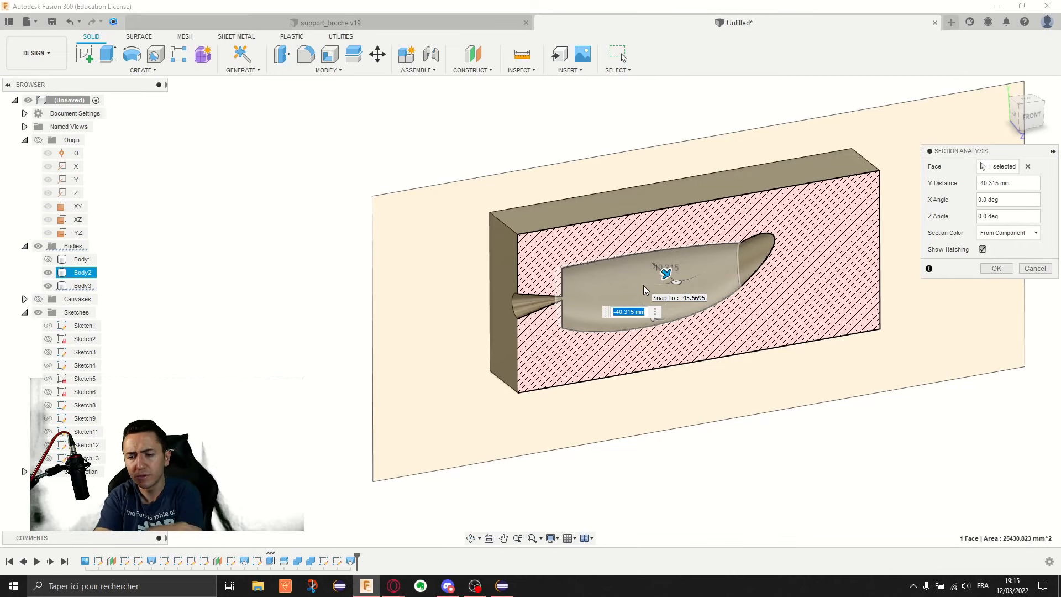
pyautogui.scroll(4, 643, 285)
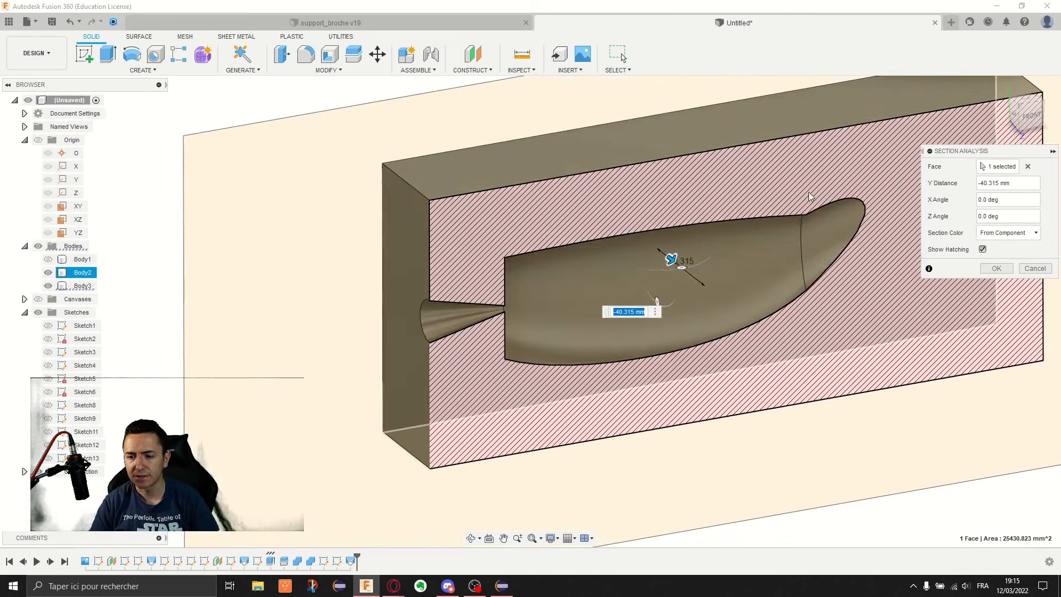
pyautogui.scroll(-2, 808, 191)
pyautogui.moveTo(758, 208); pyautogui.dragTo(696, 217, button='middle')
pyautogui.scroll(-2, 645, 220)
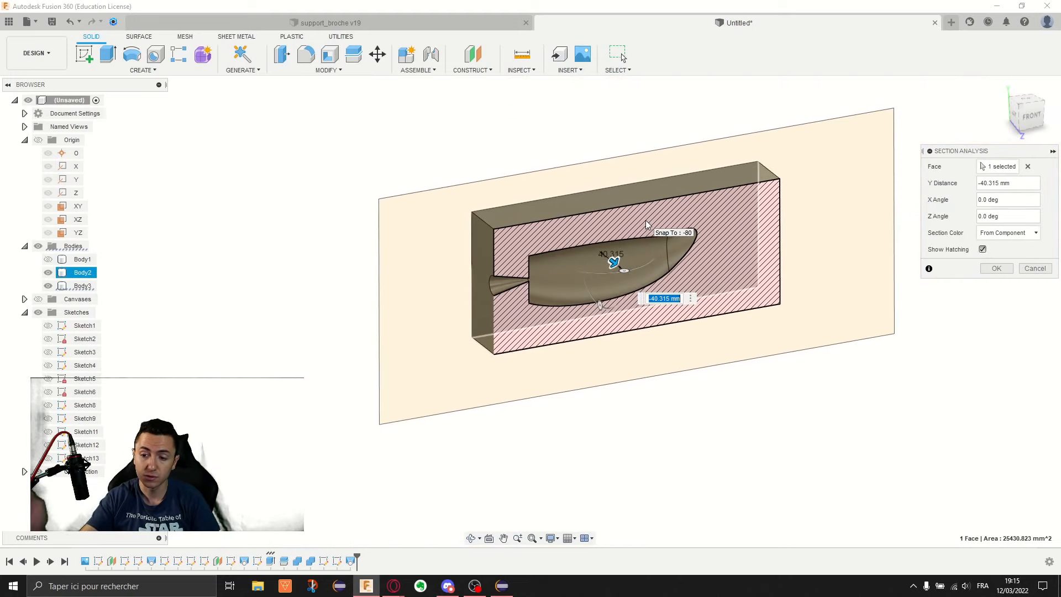